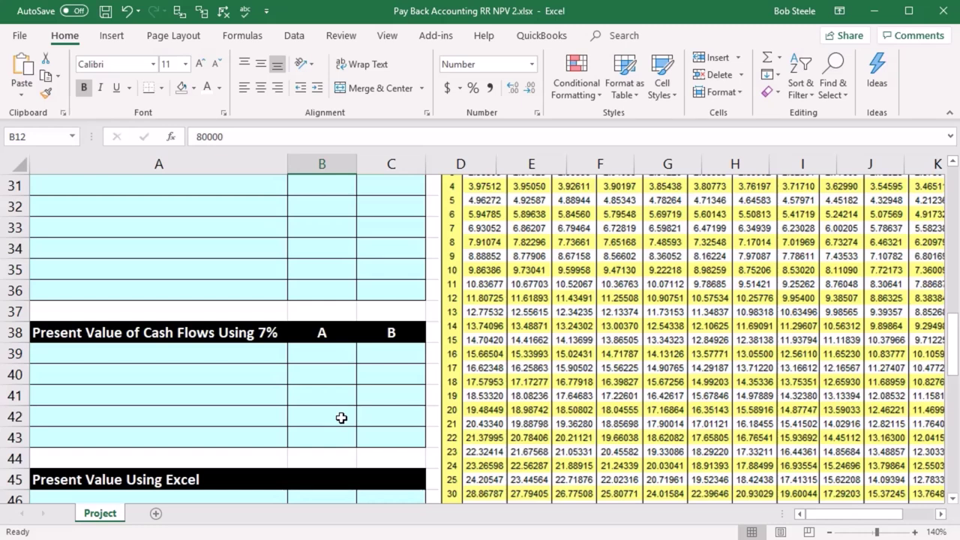
Look over the worksheet's empty calculation sections and examine the equipment investment figures for projects A and B
{"action": "left_click", "coordinate": [515, 374]}
{"action": "scroll", "coordinate": [318, 419], "scroll_direction": "down", "scroll_amount": 4}
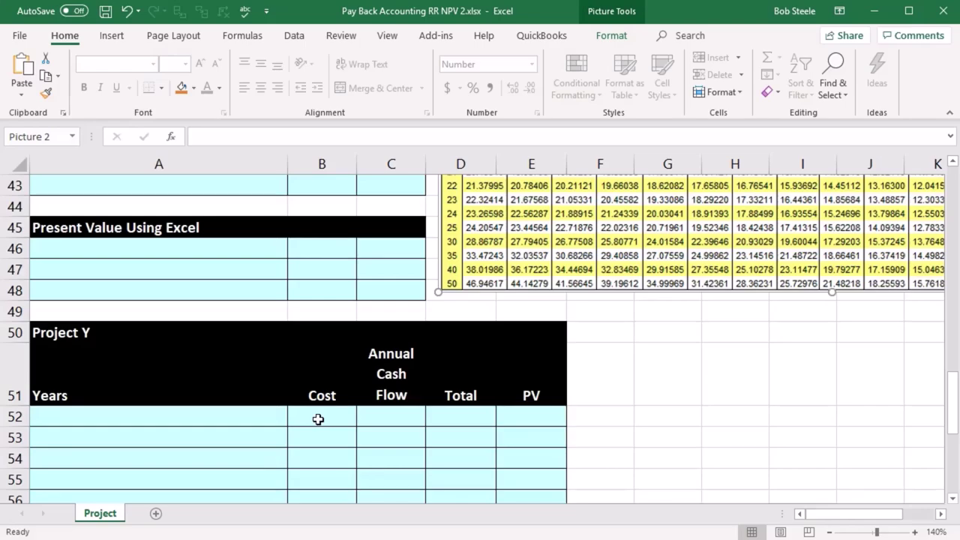
{"action": "scroll", "coordinate": [318, 419], "scroll_direction": "up", "scroll_amount": 14}
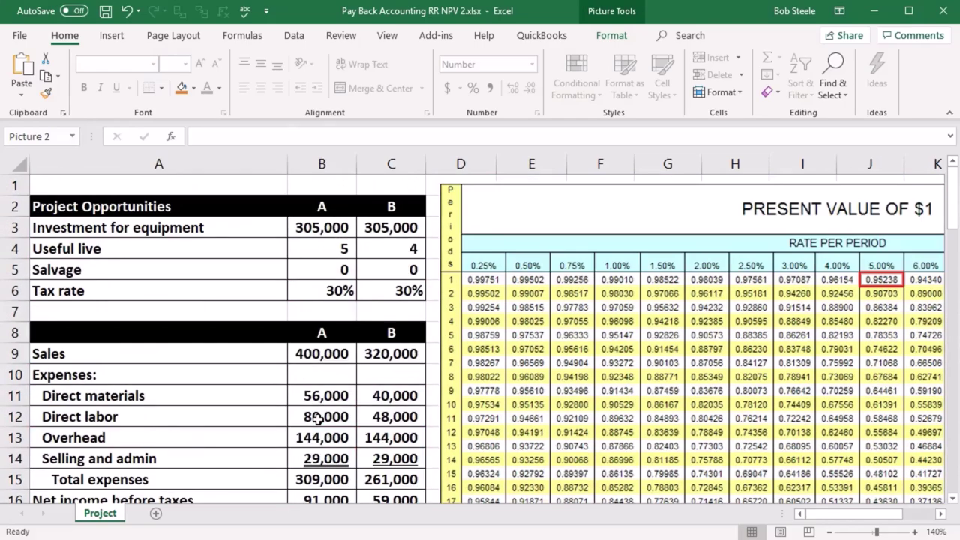
{"action": "left_click", "coordinate": [174, 266]}
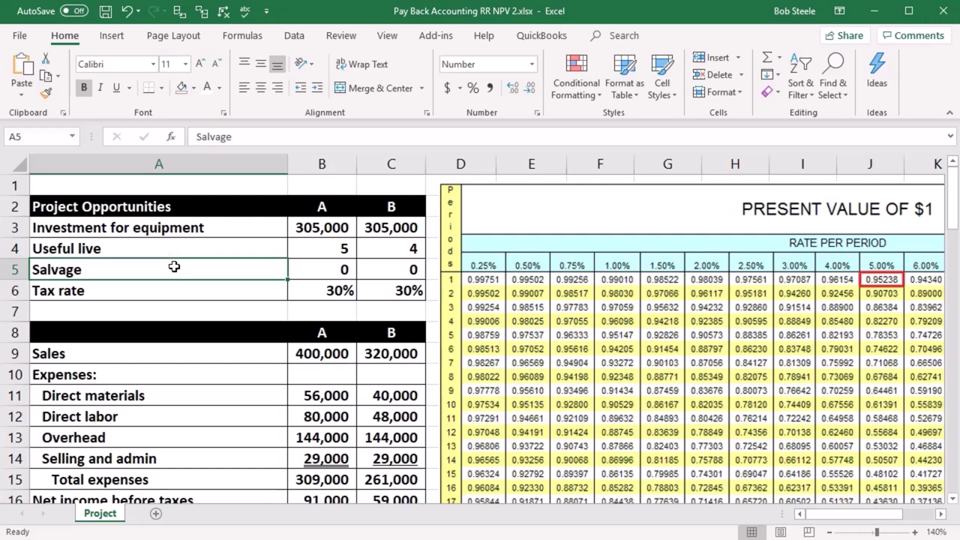
{"action": "left_click", "coordinate": [306, 207]}
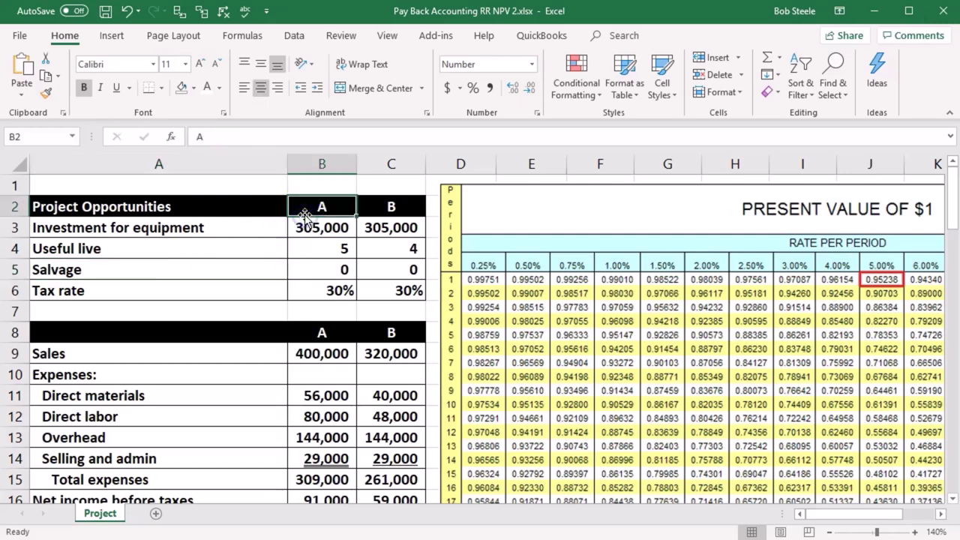
{"action": "key", "text": "Right"}
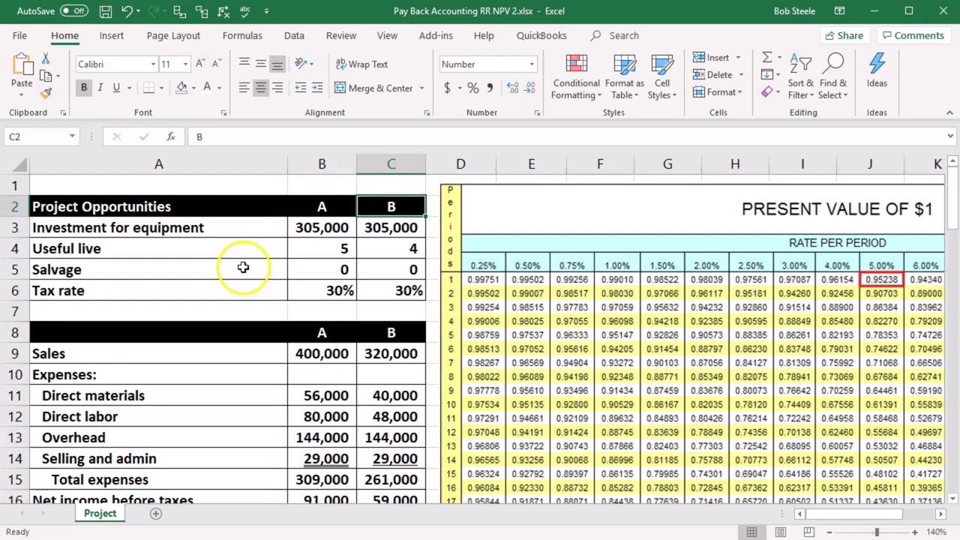
{"action": "left_click", "coordinate": [254, 229]}
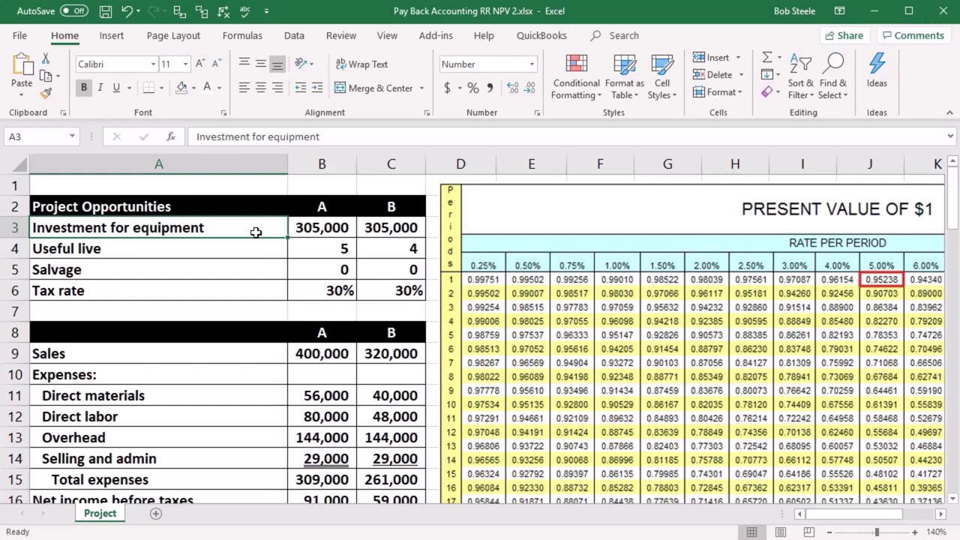
{"action": "key", "text": "Right"}
{"action": "key", "text": "Right"}
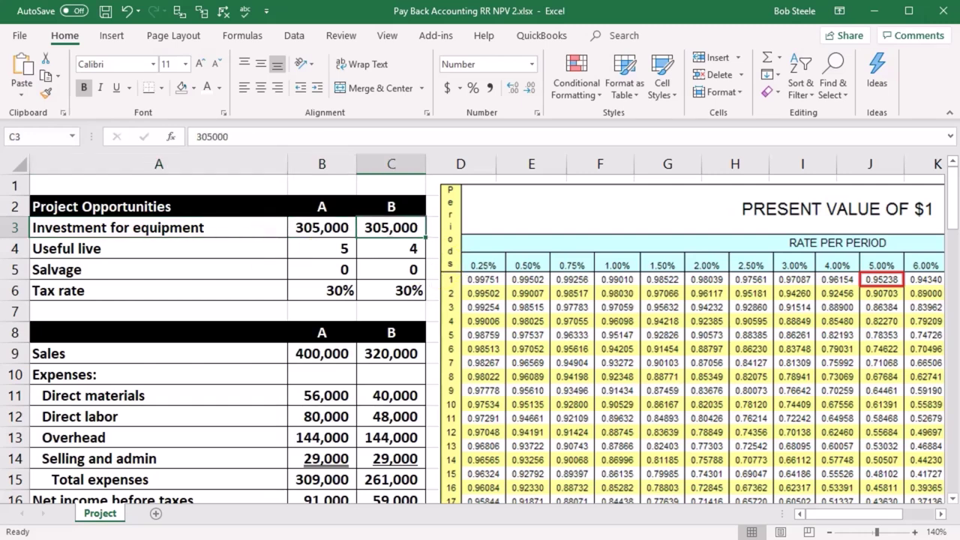
{"action": "key", "text": "ctrl+2"}
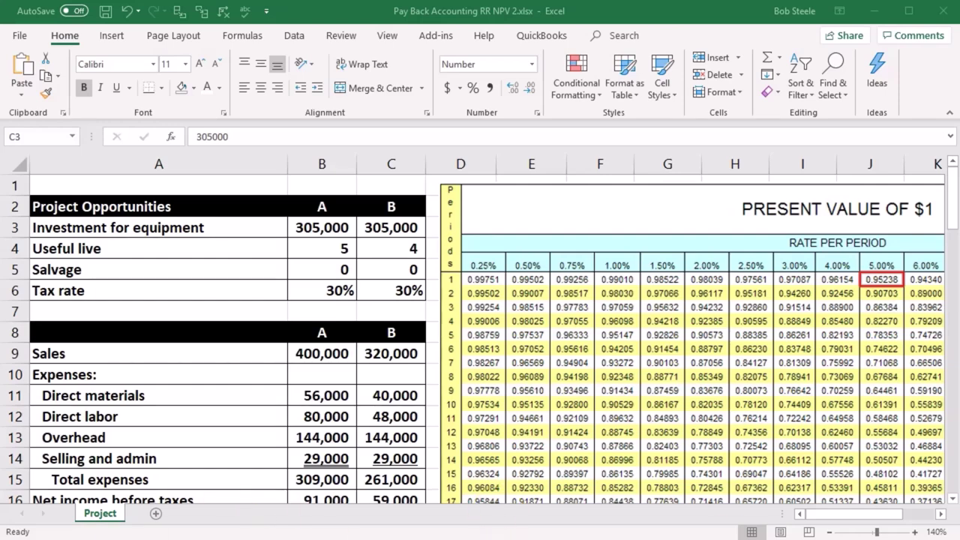
Examine the projected income statement for both projects, from sales through the expense lines to net income before taxes
{"action": "scroll", "coordinate": [256, 418], "scroll_direction": "down", "scroll_amount": 3}
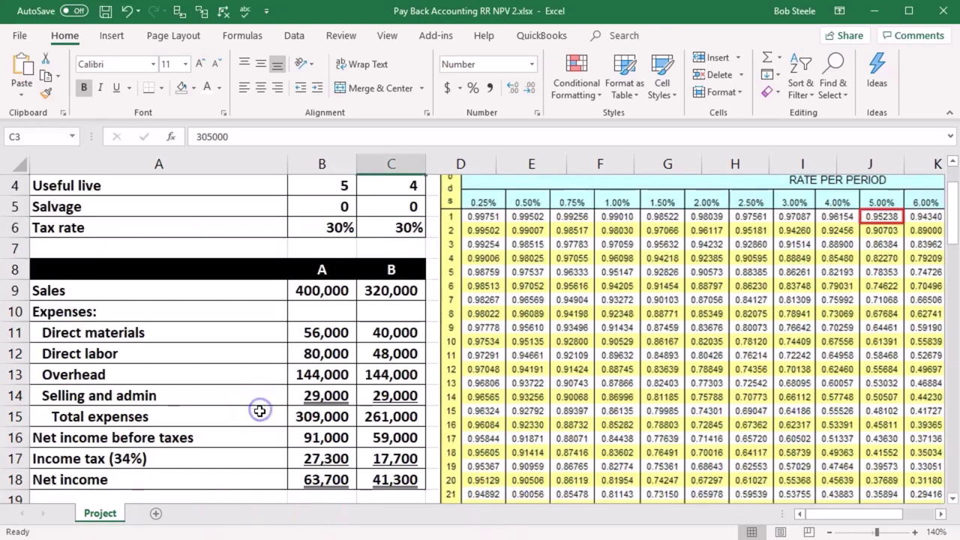
{"action": "scroll", "coordinate": [254, 418], "scroll_direction": "up", "scroll_amount": 1}
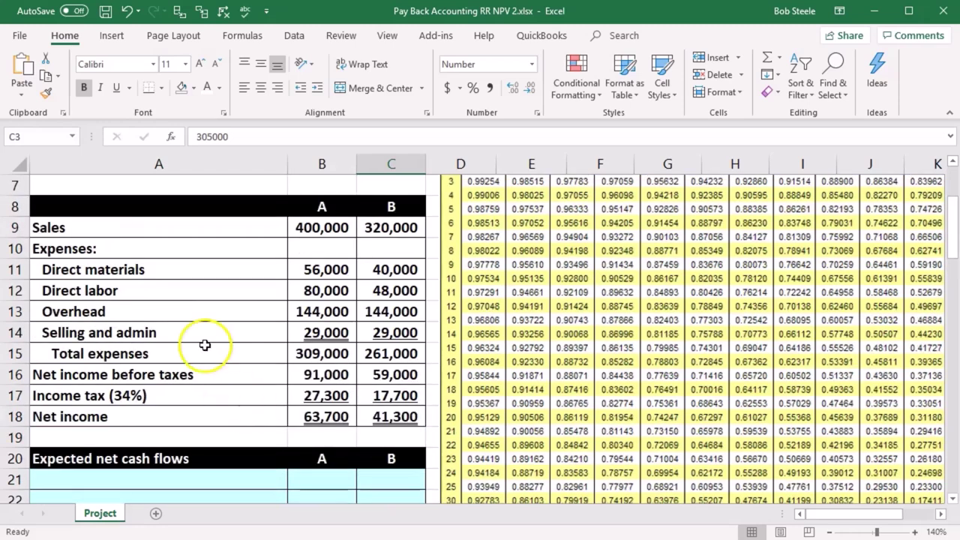
{"action": "left_click", "coordinate": [131, 228]}
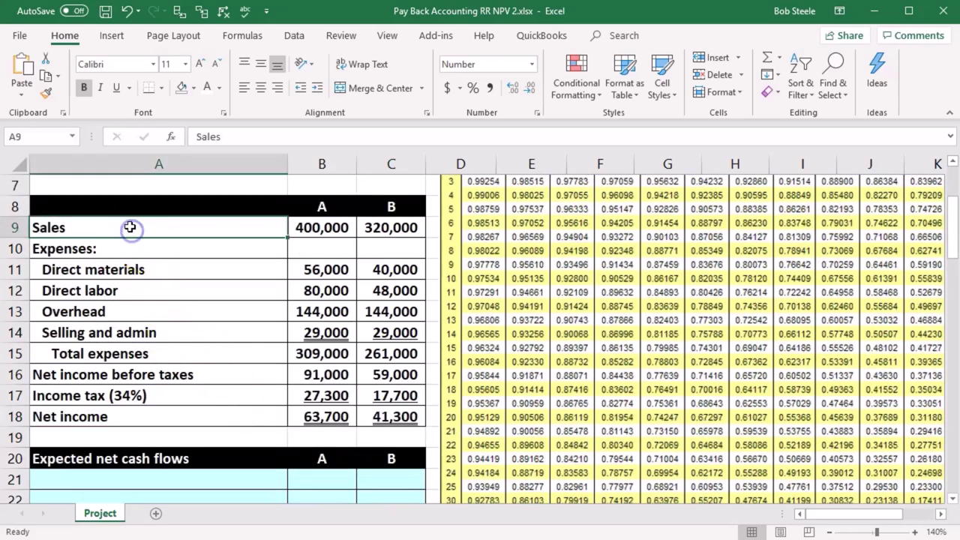
{"action": "key", "text": "Down"}
{"action": "key", "text": "Down"}
{"action": "key", "text": "Down"}
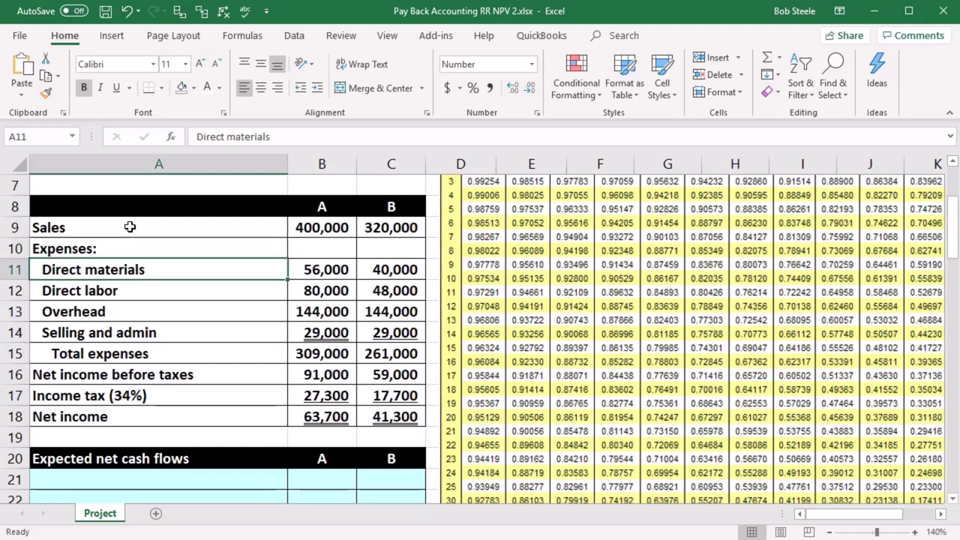
{"action": "key", "text": "Down"}
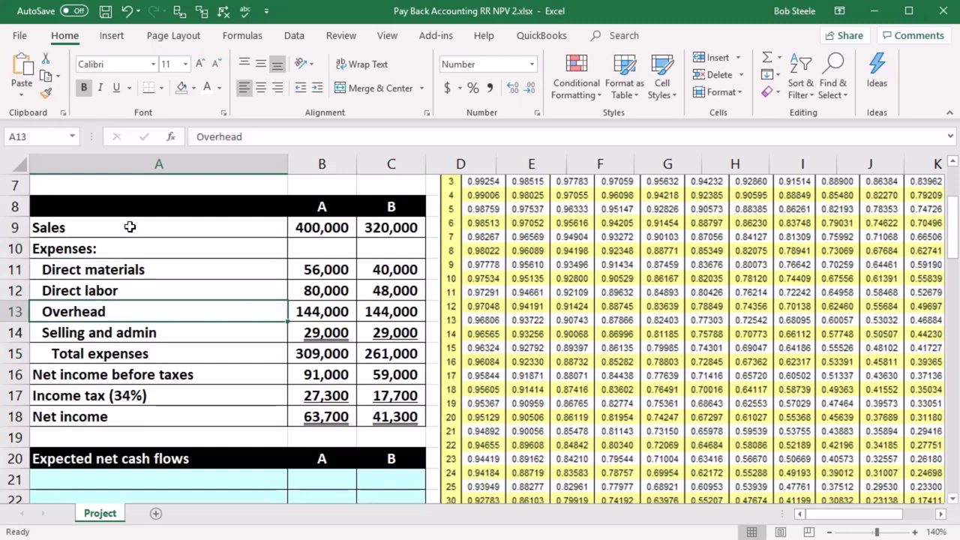
{"action": "key", "text": "Down"}
{"action": "key", "text": "Down"}
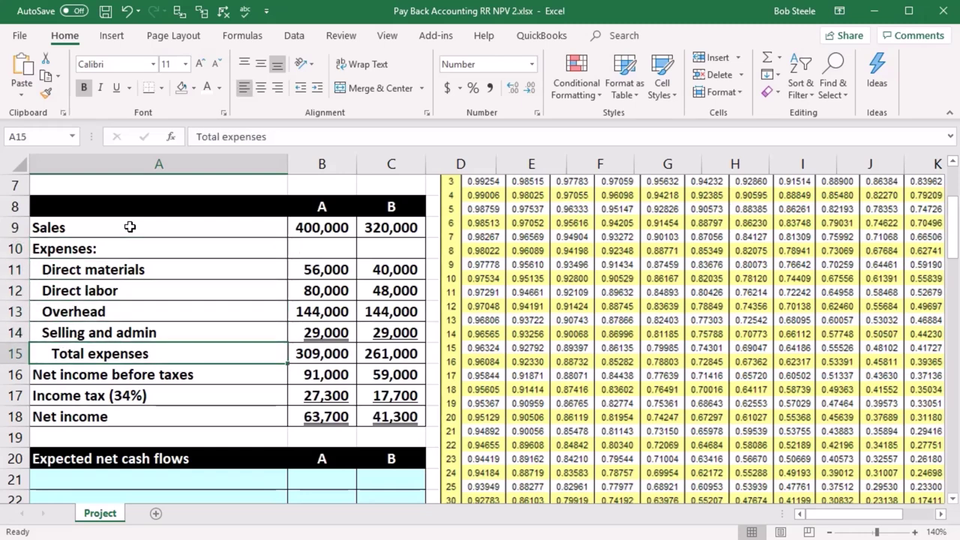
{"action": "key", "text": "Down"}
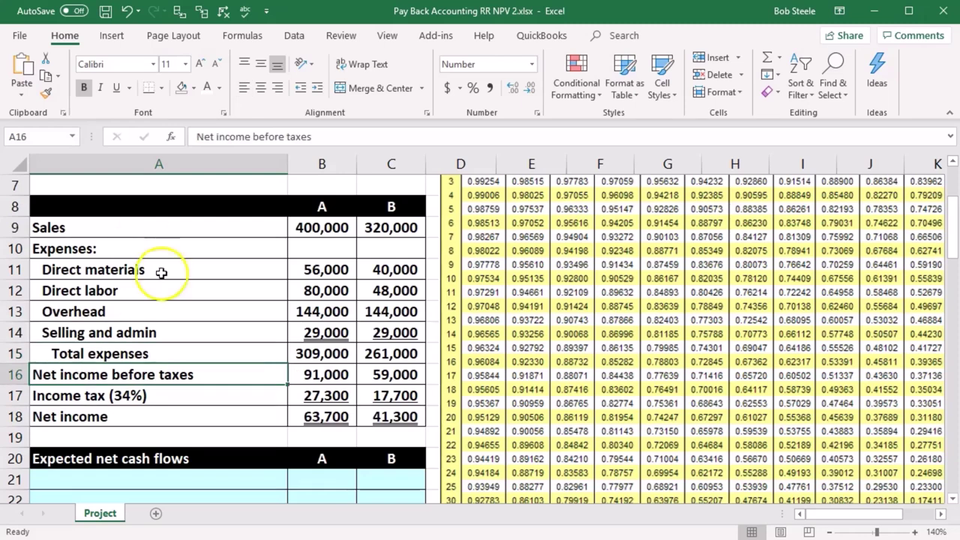
Shorten the label in A17 to "Income tax" by removing the percentage
{"action": "left_click", "coordinate": [203, 398]}
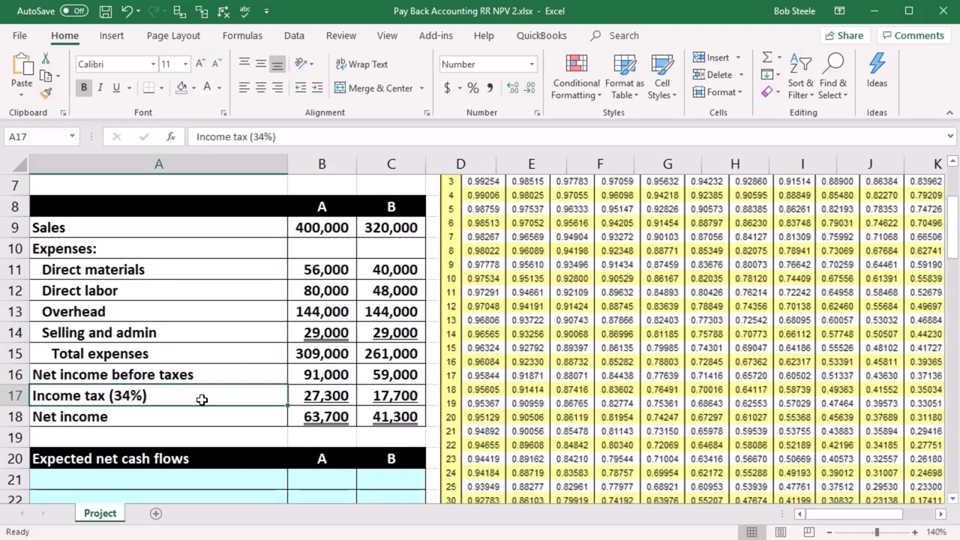
{"action": "scroll", "coordinate": [201, 399], "scroll_direction": "up", "scroll_amount": 2}
{"action": "scroll", "coordinate": [201, 399], "scroll_direction": "down", "scroll_amount": 1}
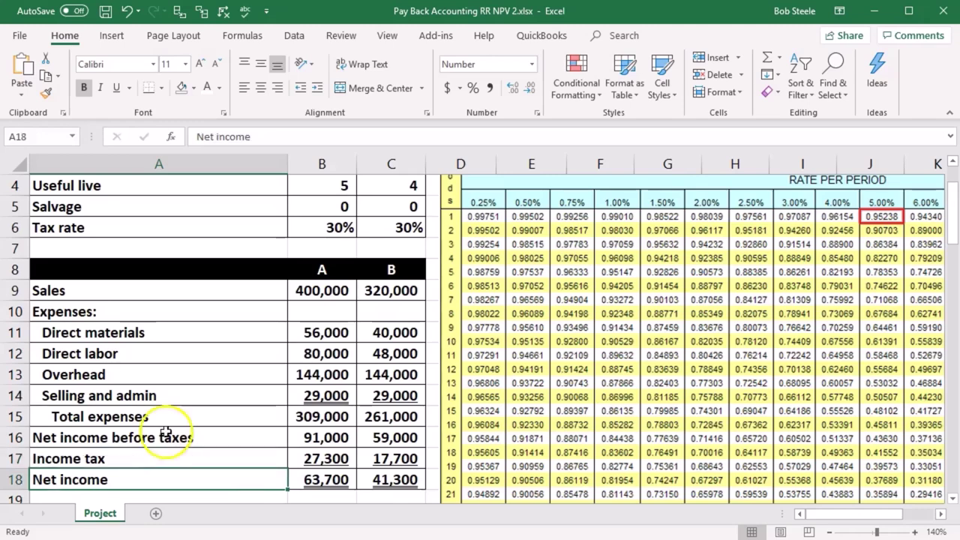
Examine the income statement's pre-tax income, overhead, income tax and net income rows, including how Project A's tax and net income are calculated
{"action": "left_click", "coordinate": [168, 438]}
{"action": "scroll", "coordinate": [225, 430], "scroll_direction": "down", "scroll_amount": 1}
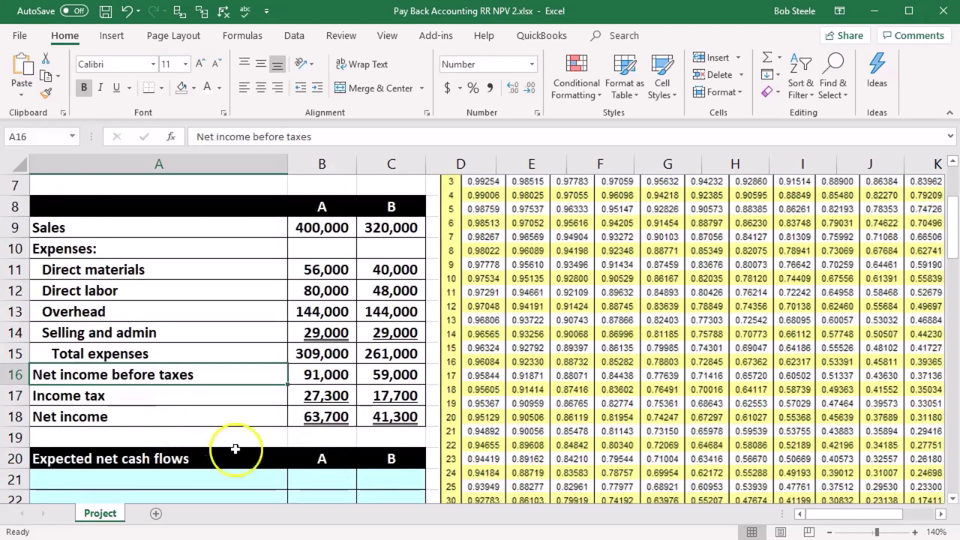
{"action": "scroll", "coordinate": [145, 365], "scroll_direction": "down", "scroll_amount": 1}
{"action": "key", "text": "Down"}
{"action": "key", "text": "Down"}
{"action": "key", "text": "Right"}
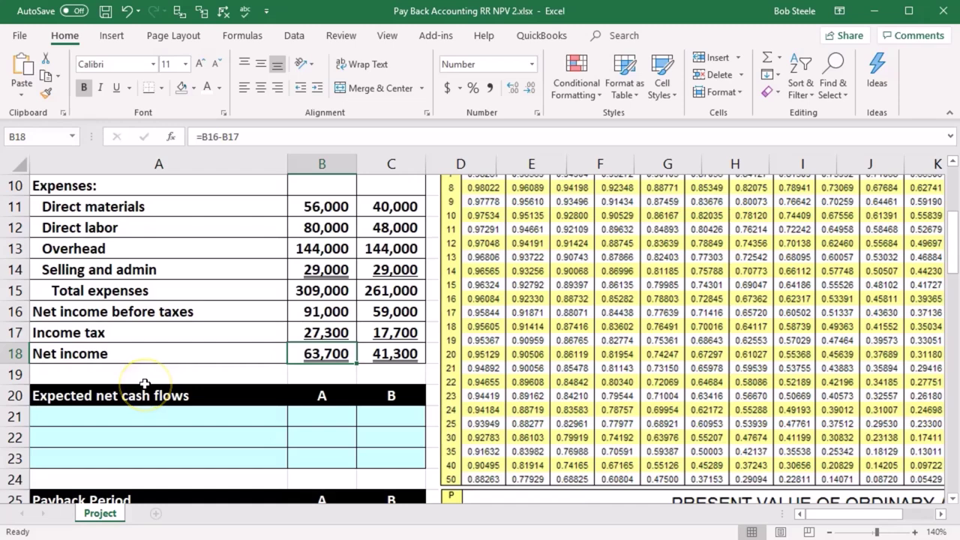
{"action": "scroll", "coordinate": [145, 384], "scroll_direction": "up", "scroll_amount": 1}
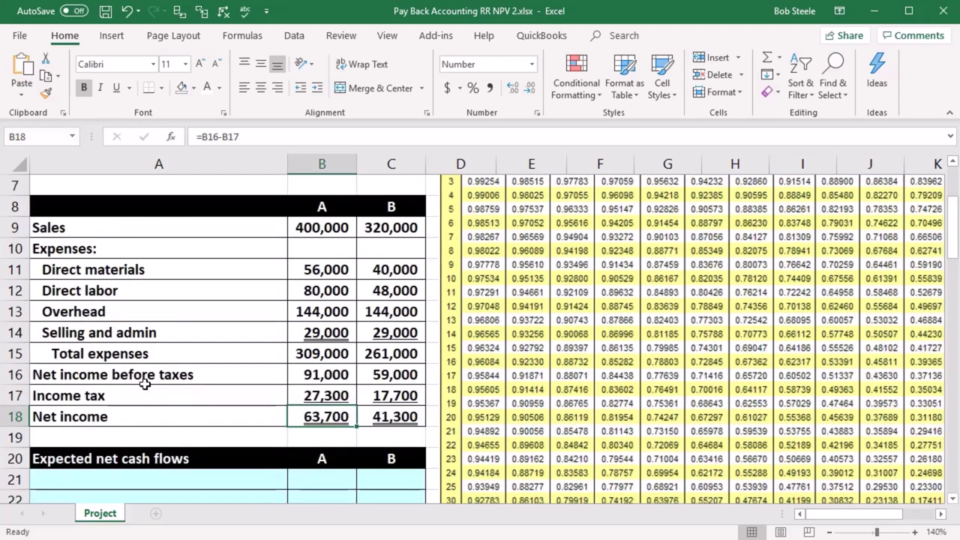
{"action": "left_click", "coordinate": [157, 416]}
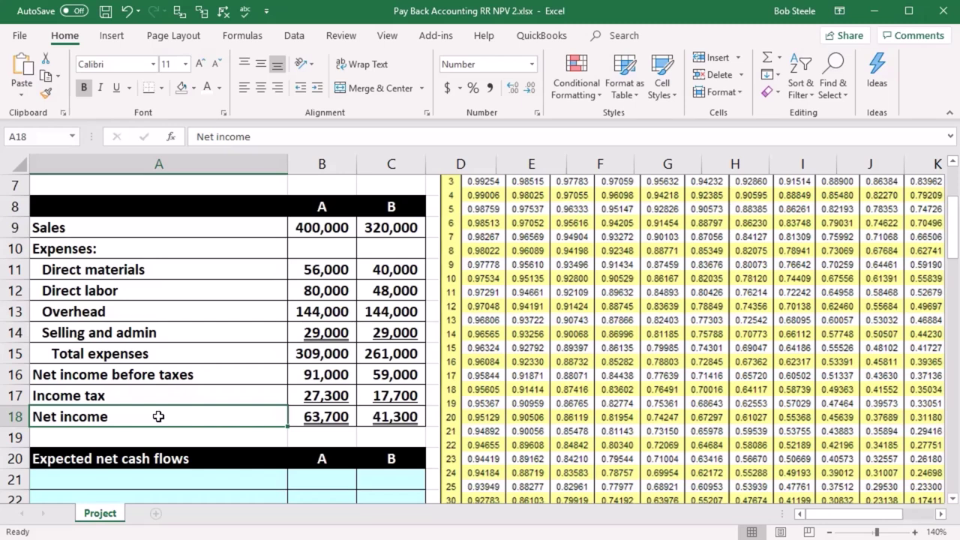
{"action": "left_click", "coordinate": [321, 419]}
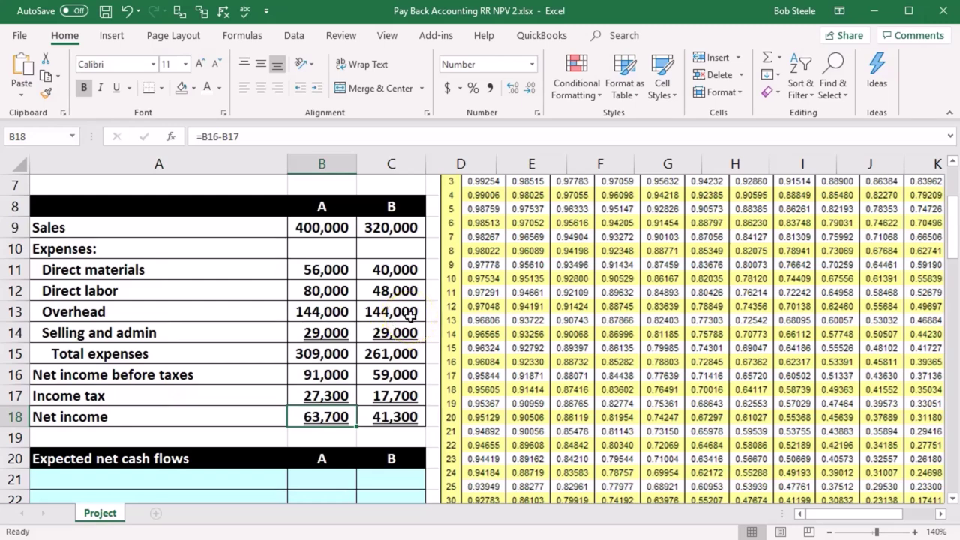
{"action": "left_click", "coordinate": [149, 322]}
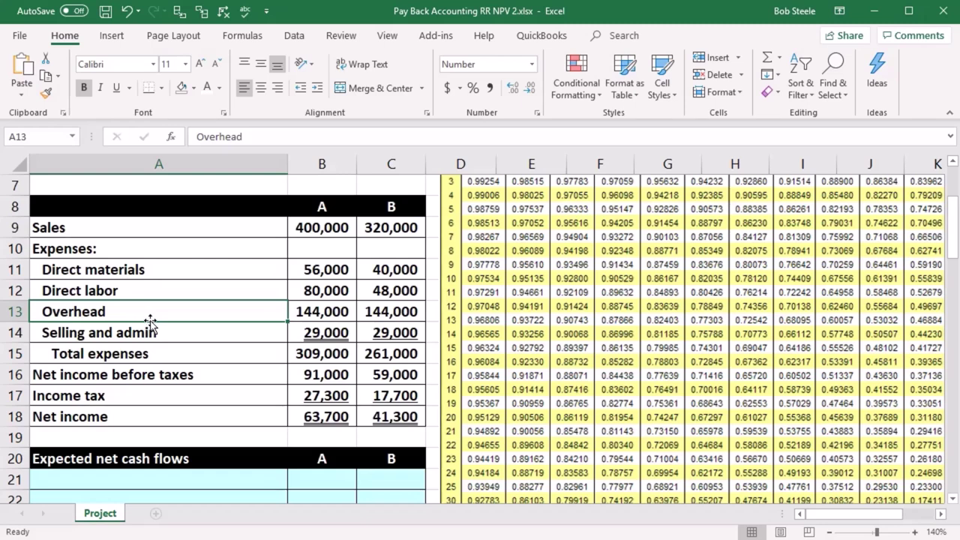
{"action": "left_click", "coordinate": [322, 397]}
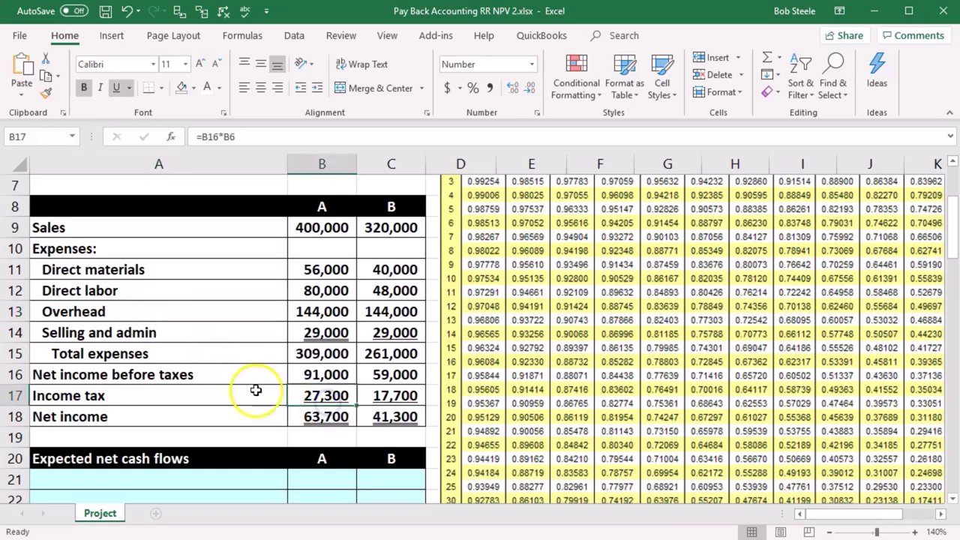
Label the first row of the expected net cash flows section, A21, by linking it to the Net income label in A18
{"action": "scroll", "coordinate": [240, 401], "scroll_direction": "down", "scroll_amount": 1}
{"action": "left_click", "coordinate": [216, 417]}
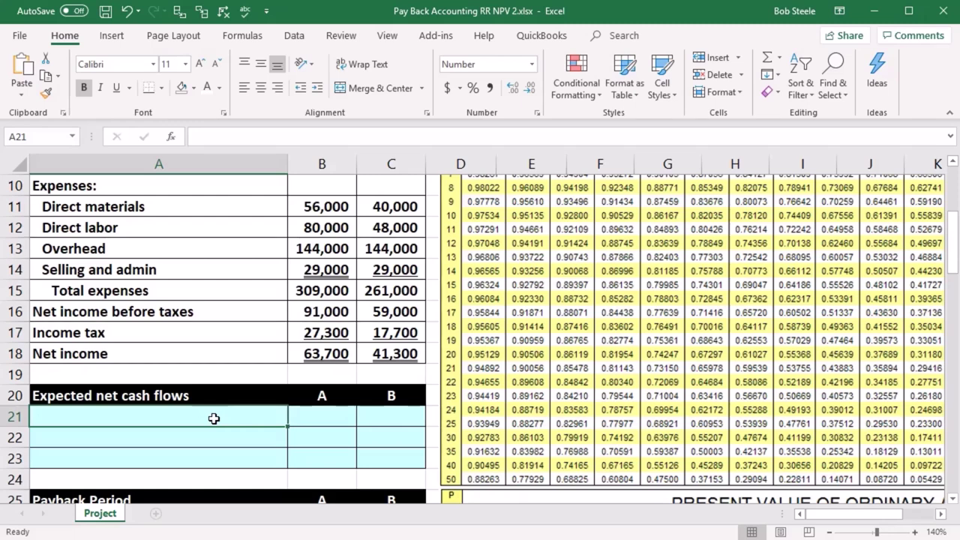
{"action": "type", "text": "="}
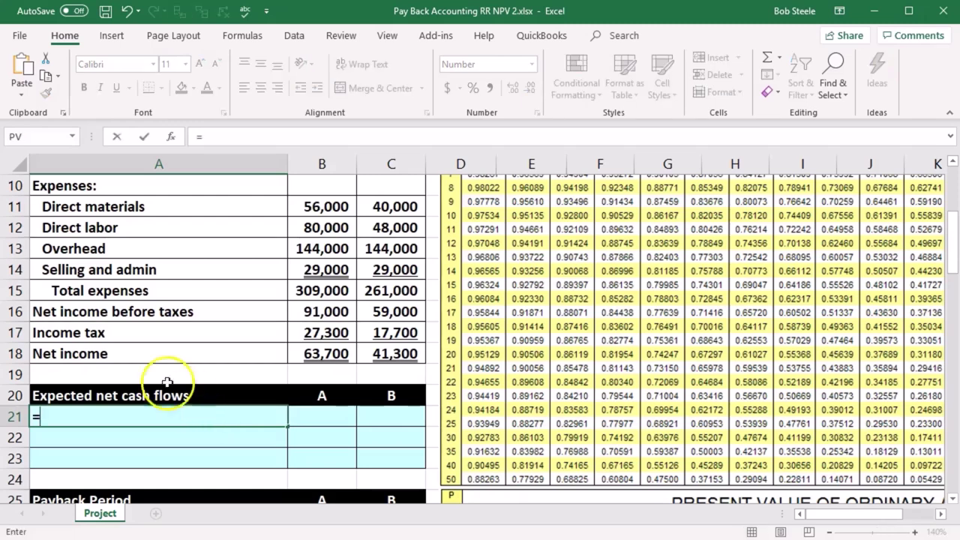
{"action": "left_click", "coordinate": [118, 357]}
{"action": "key", "text": "Tab"}
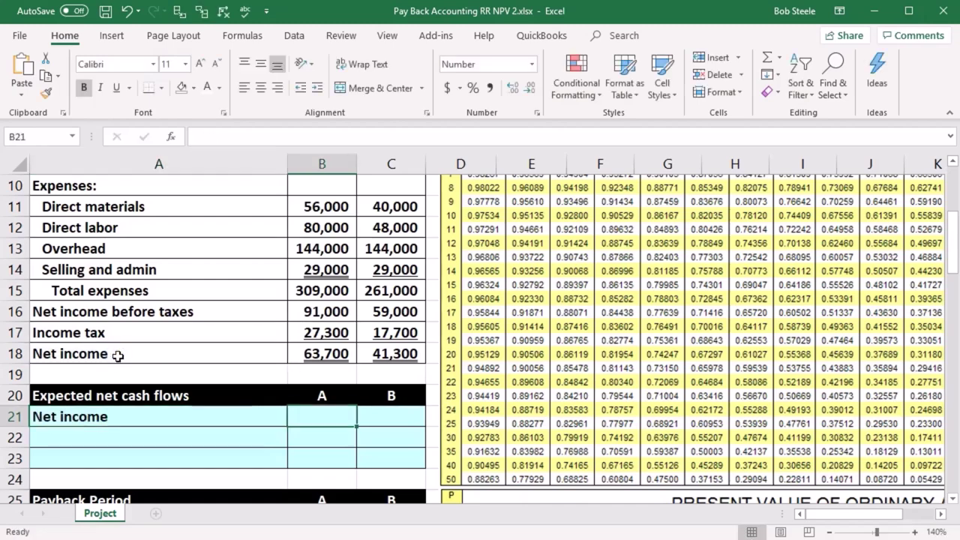
Link B21 and C21 to the net income of projects A and B in B18 and C18
{"action": "type", "text": "="}
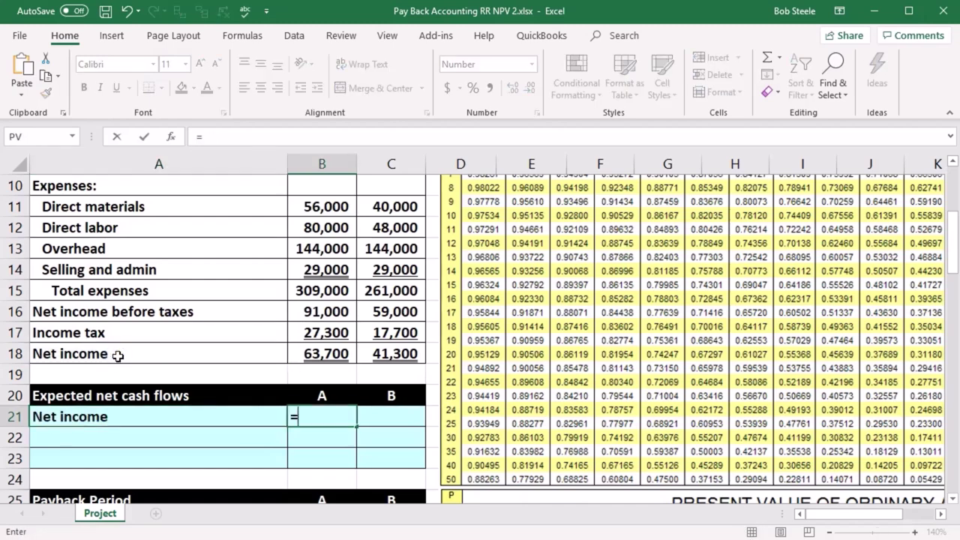
{"action": "left_click", "coordinate": [310, 356]}
{"action": "key", "text": "Tab"}
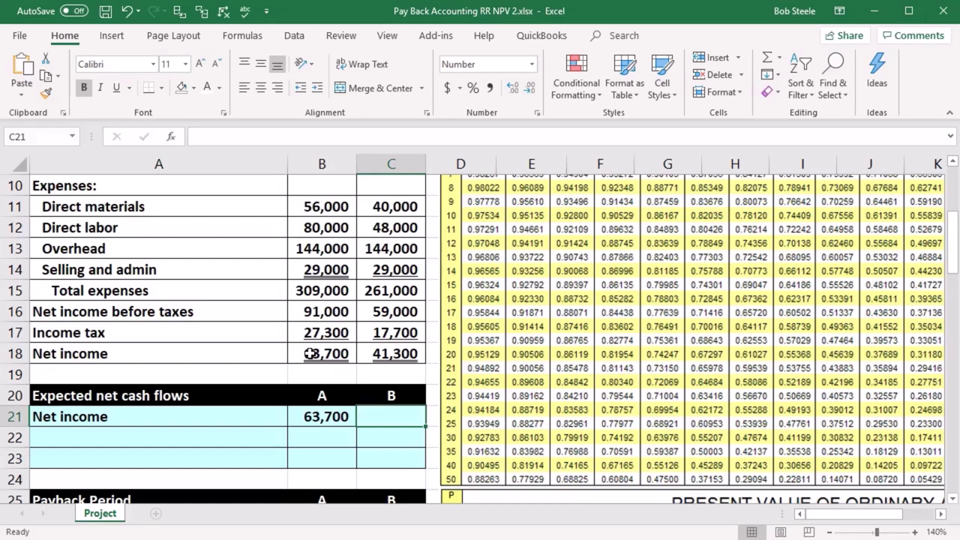
{"action": "type", "text": "="}
{"action": "left_click", "coordinate": [395, 354]}
{"action": "key", "text": "Return"}
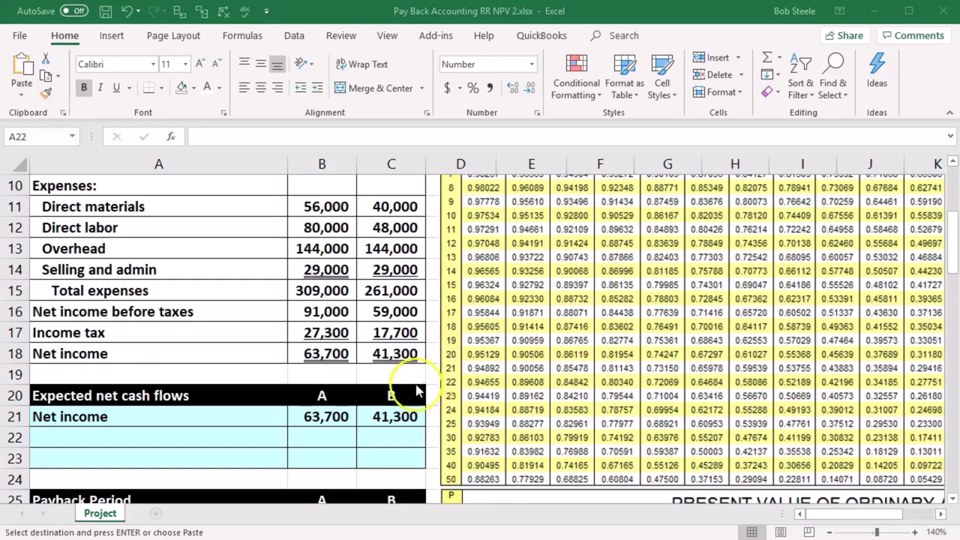
Paste the label "Depreciation expense" into A22, below the net income line
{"action": "left_click", "coordinate": [204, 427]}
{"action": "key", "text": "ctrl+v"}
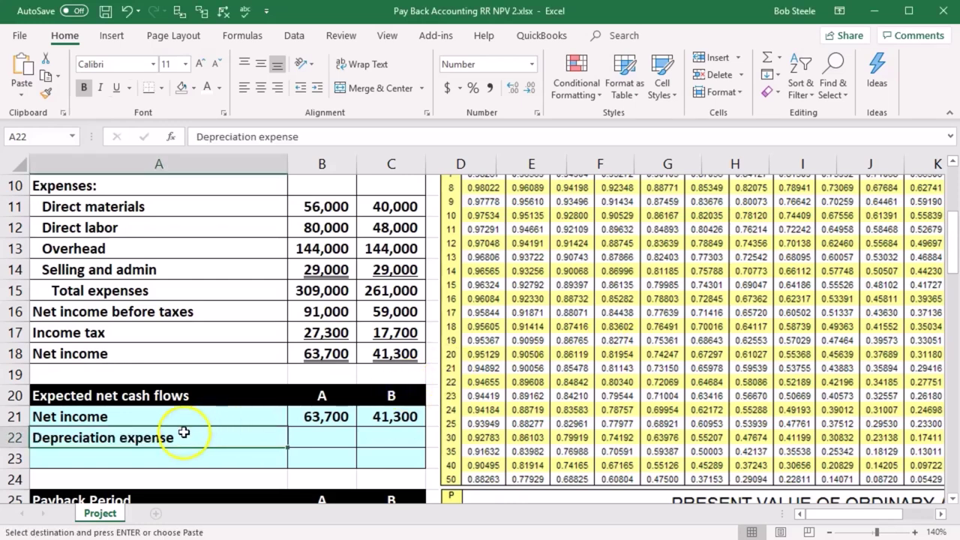
{"action": "key", "text": "Tab"}
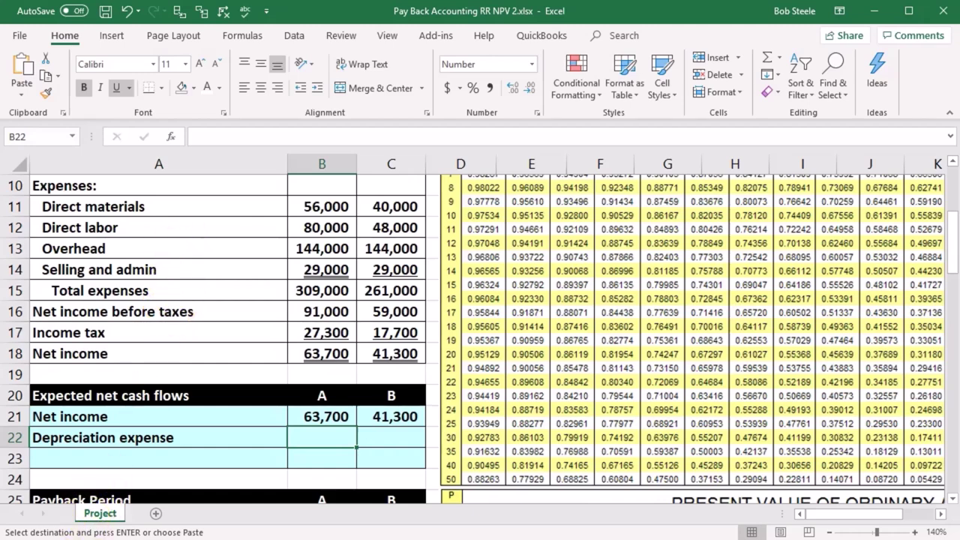
{"action": "key", "text": "Escape"}
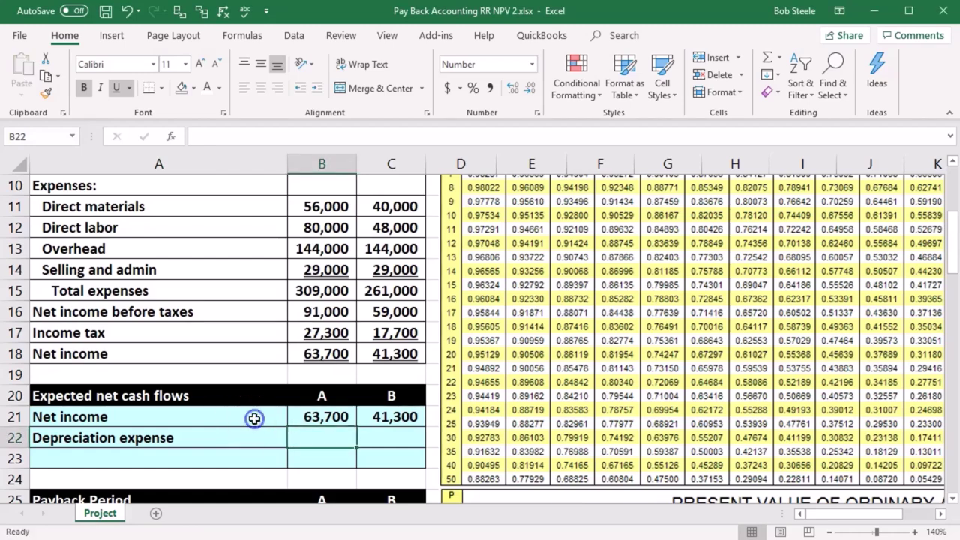
Calculate Project A's depreciation expense in B22 by dividing its equipment investment in B3 by its useful life in B4
{"action": "scroll", "coordinate": [253, 420], "scroll_direction": "up", "scroll_amount": 3}
{"action": "left_click_drag", "start_coordinate": [339, 270], "coordinate": [381, 268]}
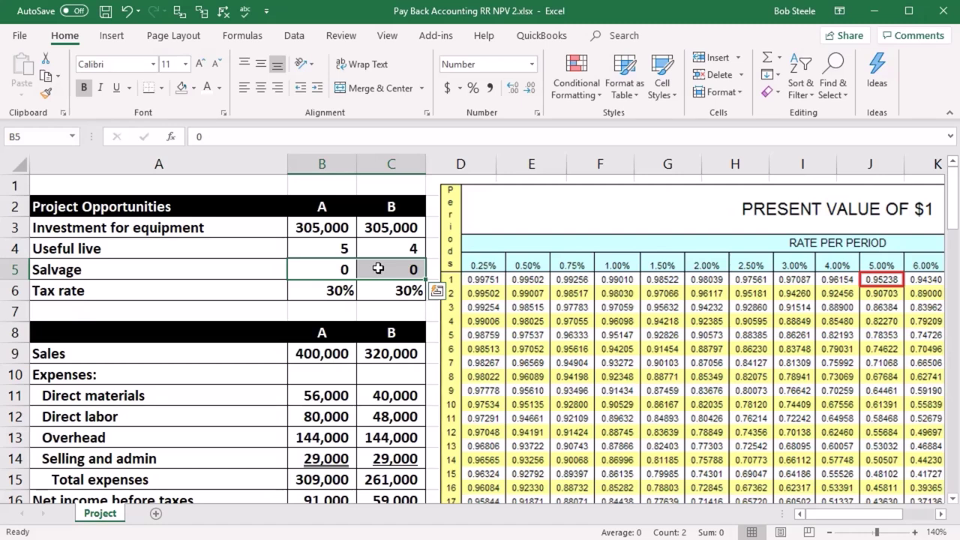
{"action": "left_click", "coordinate": [318, 228]}
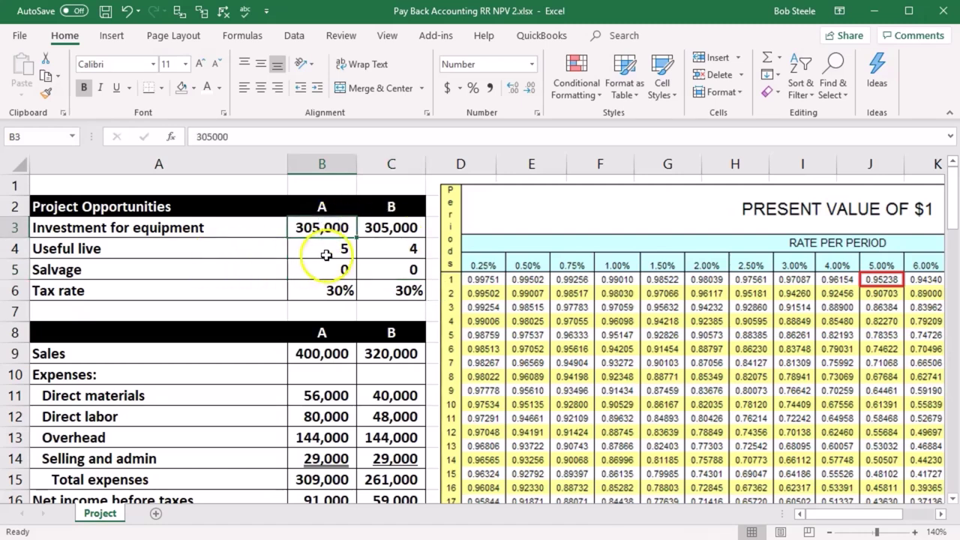
{"action": "left_click", "coordinate": [325, 257]}
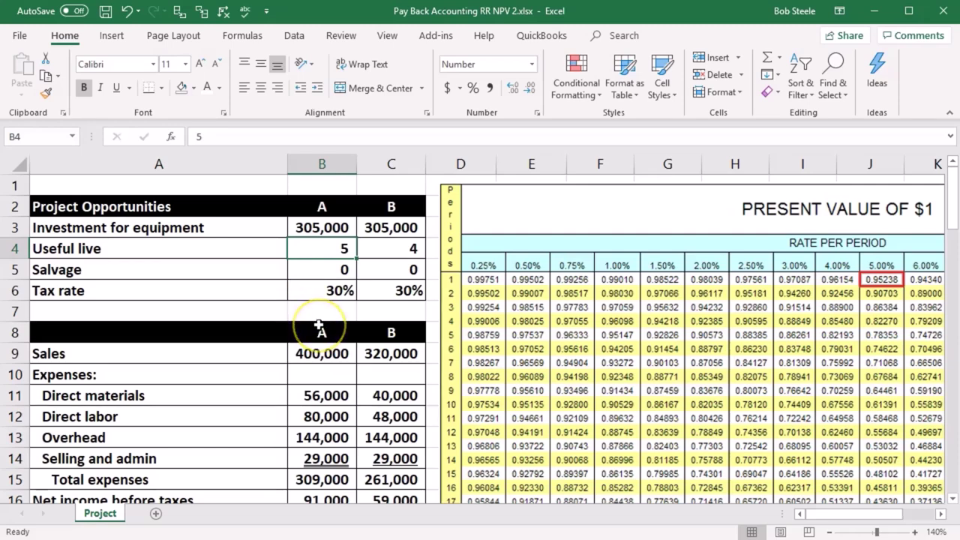
{"action": "scroll", "coordinate": [318, 323], "scroll_direction": "down", "scroll_amount": 4}
{"action": "left_click", "coordinate": [319, 373]}
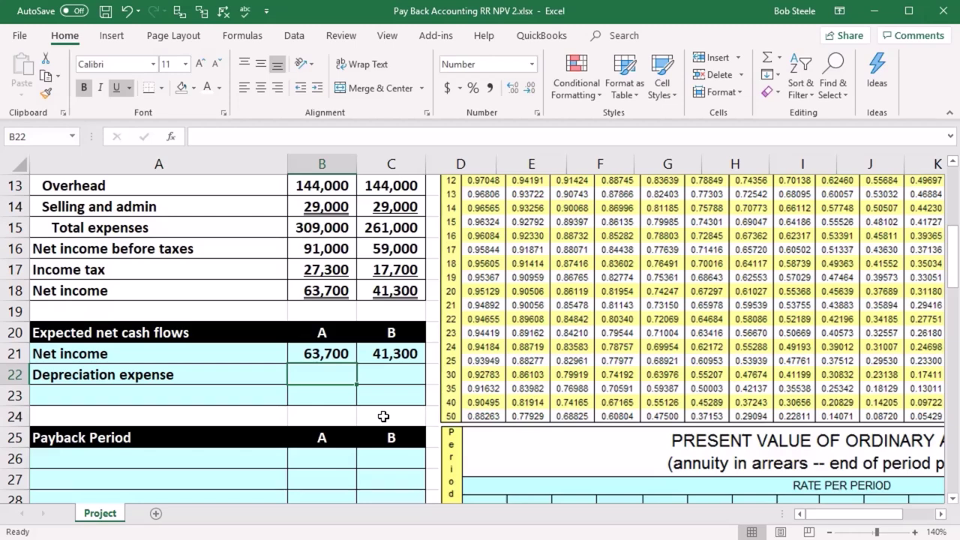
{"action": "type", "text": "="}
{"action": "scroll", "coordinate": [383, 416], "scroll_direction": "up", "scroll_amount": 4}
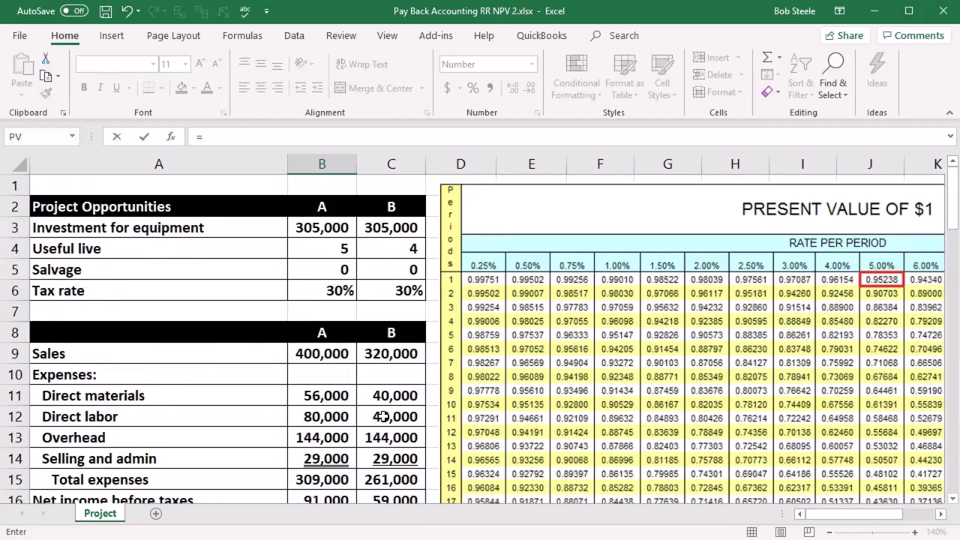
{"action": "left_click", "coordinate": [339, 229]}
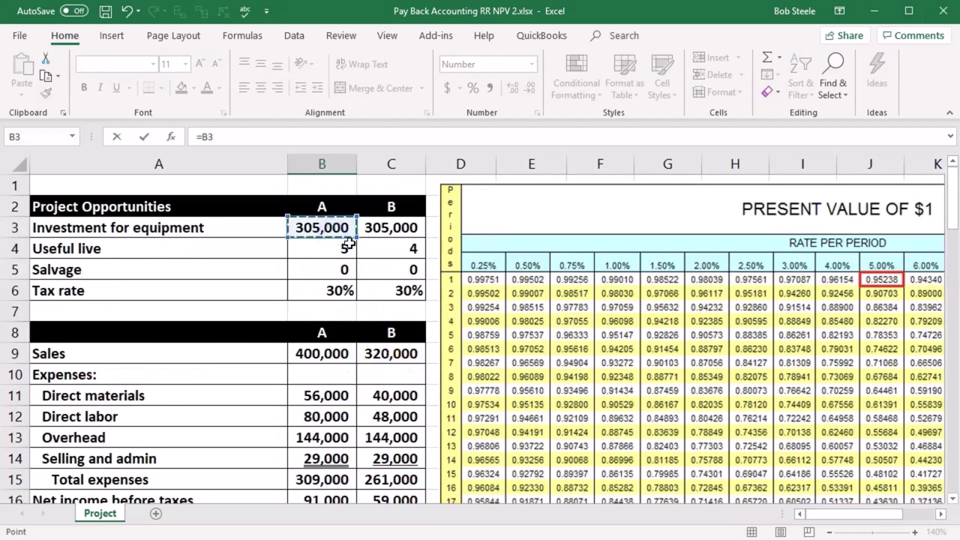
{"action": "type", "text": "/"}
{"action": "left_click", "coordinate": [327, 250]}
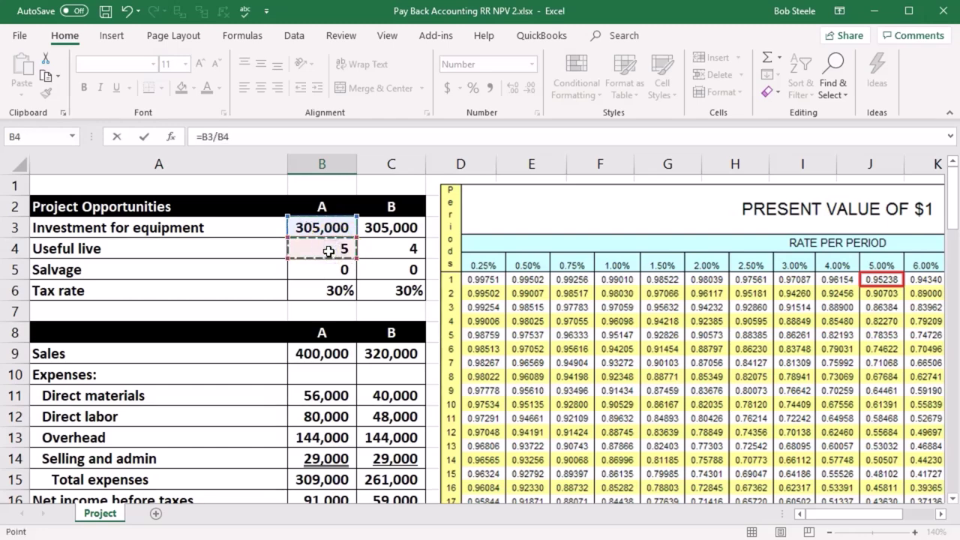
{"action": "key", "text": "Return"}
Calculate Project B's depreciation expense in C22 by dividing its equipment investment in C3 by its useful life in C4
{"action": "key", "text": "Right"}
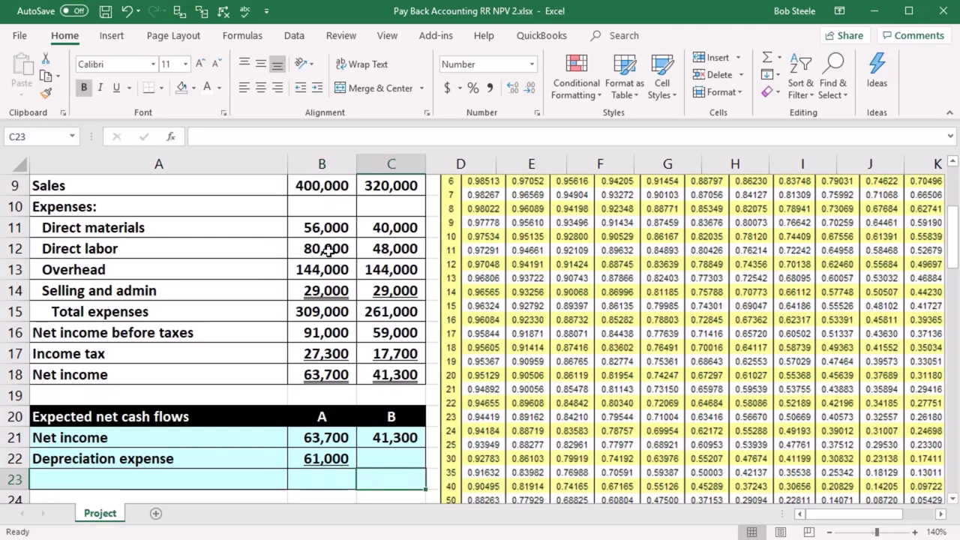
{"action": "key", "text": "Up"}
{"action": "type", "text": "="}
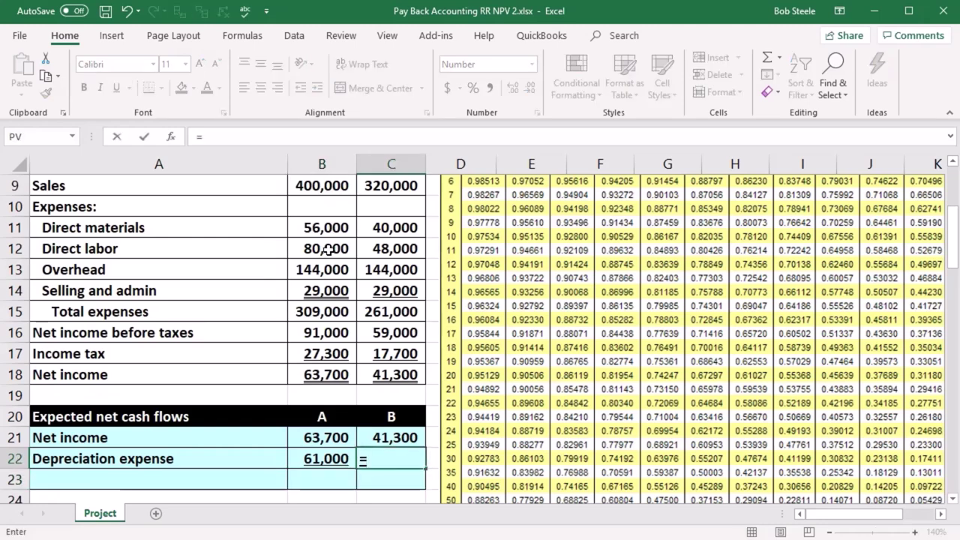
{"action": "scroll", "coordinate": [359, 340], "scroll_direction": "up", "scroll_amount": 3}
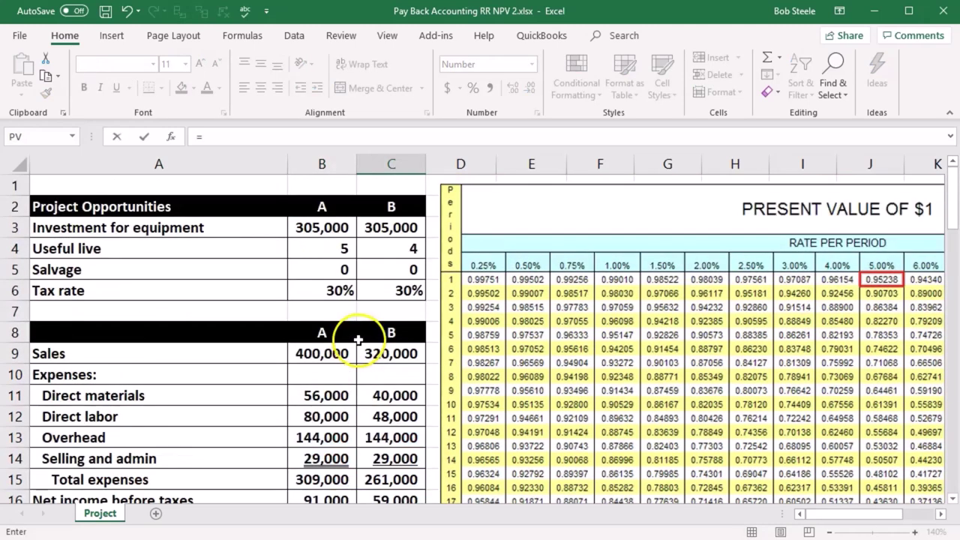
{"action": "left_click", "coordinate": [404, 231]}
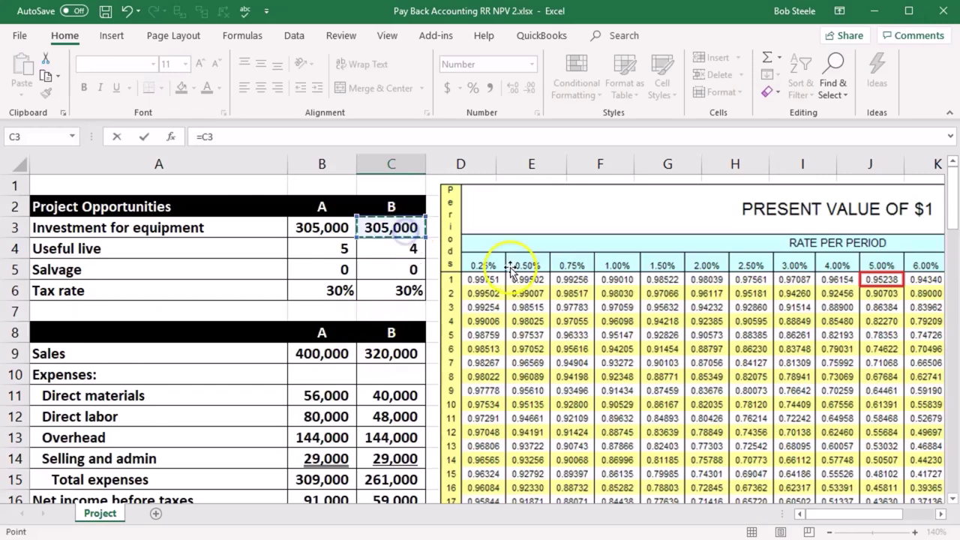
{"action": "type", "text": "/"}
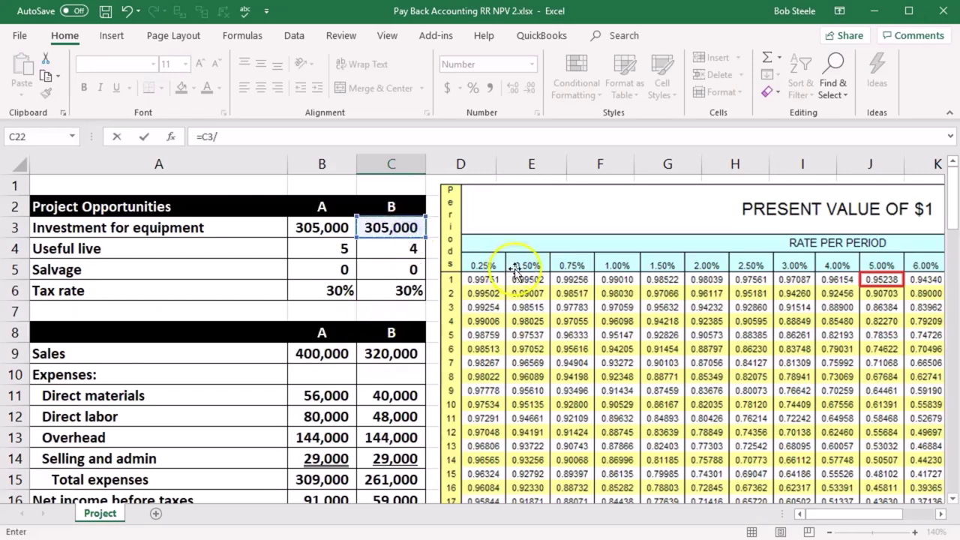
{"action": "left_click", "coordinate": [393, 250]}
{"action": "key", "text": "Return"}
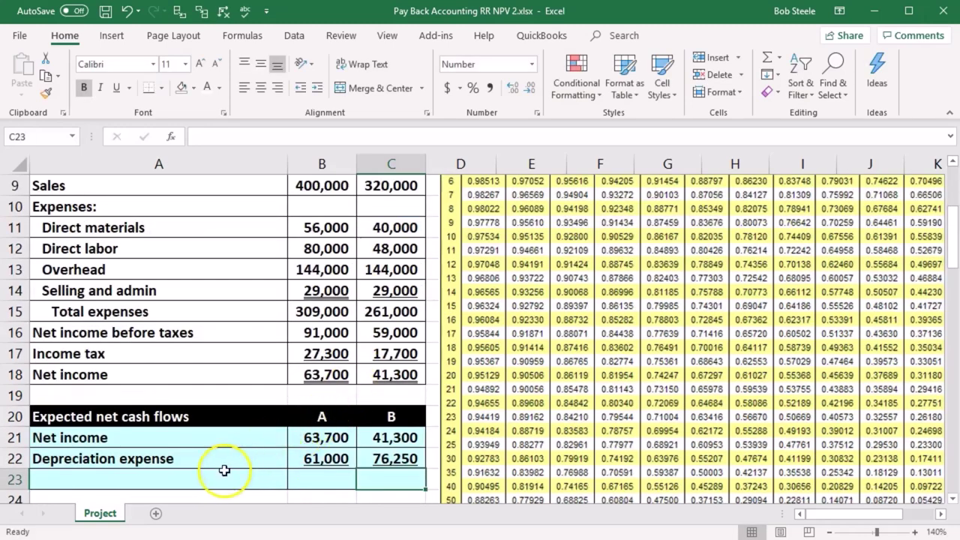
Enter the label "Expected net cash flow" in A23, below the depreciation expense line
{"action": "left_click", "coordinate": [608, 409]}
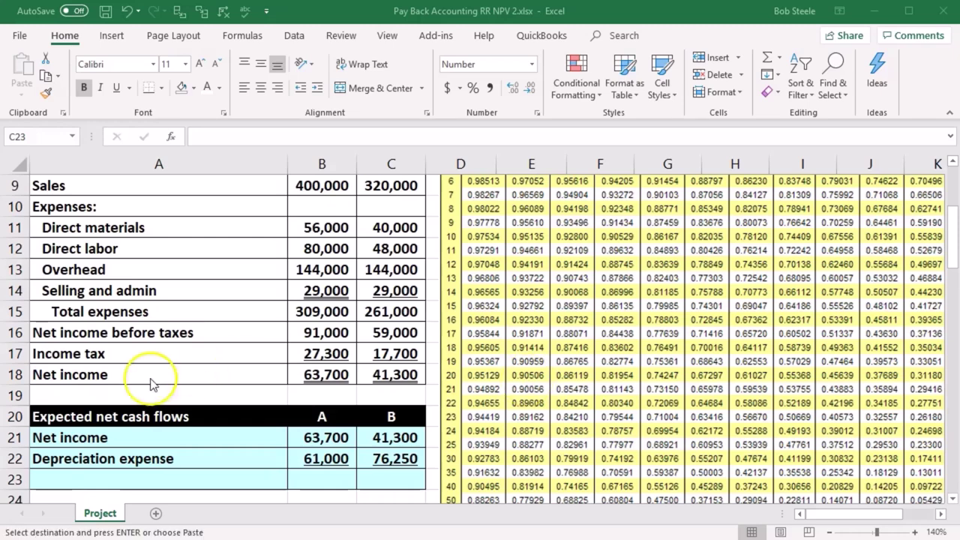
{"action": "left_click", "coordinate": [161, 472]}
{"action": "type", "text": "Expected net cash flow"}
Total Project A's net income and depreciation expense in B23 by summing B21:B22
{"action": "left_click", "coordinate": [292, 472]}
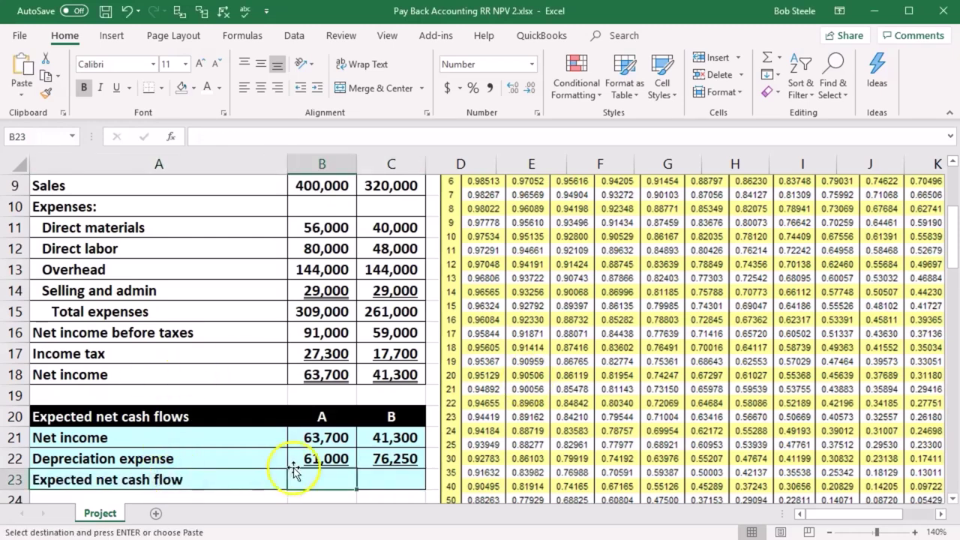
{"action": "scroll", "coordinate": [300, 450], "scroll_direction": "down", "scroll_amount": 1}
{"action": "left_click", "coordinate": [289, 374]}
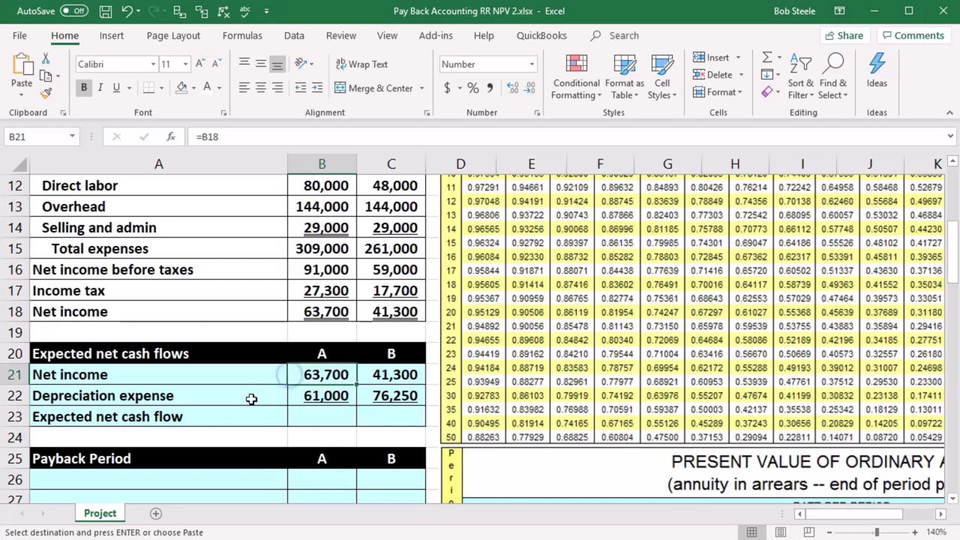
{"action": "key", "text": "Down"}
{"action": "key", "text": "Down"}
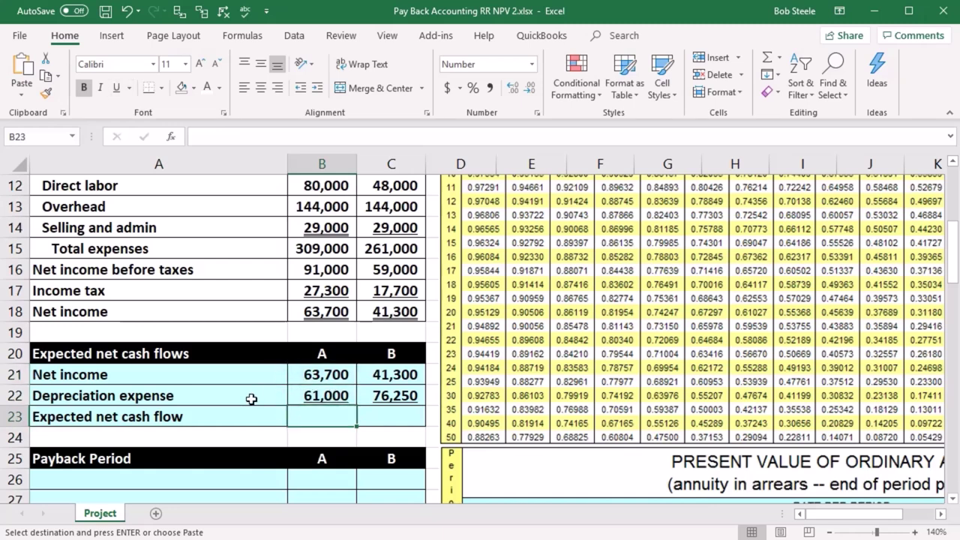
{"action": "type", "text": "=sum("}
{"action": "key", "text": "Up"}
{"action": "key", "text": "shift+Up"}
{"action": "key", "text": "Return"}
Copy Project A's expected net cash flow formula from B23 across to C23 for Project B and check it
{"action": "scroll", "coordinate": [251, 399], "scroll_direction": "down", "scroll_amount": 1}
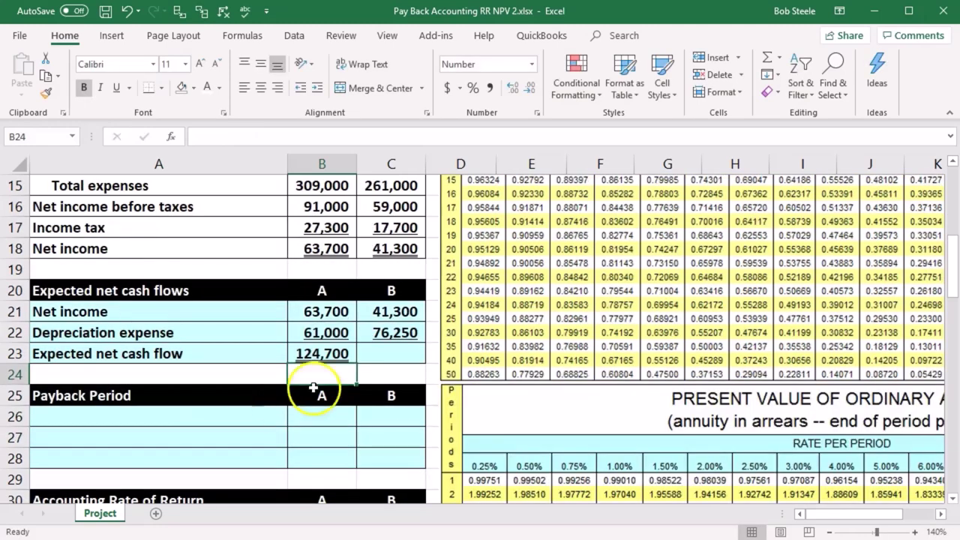
{"action": "left_click", "coordinate": [330, 353]}
{"action": "left_click_drag", "start_coordinate": [358, 365], "coordinate": [404, 369]}
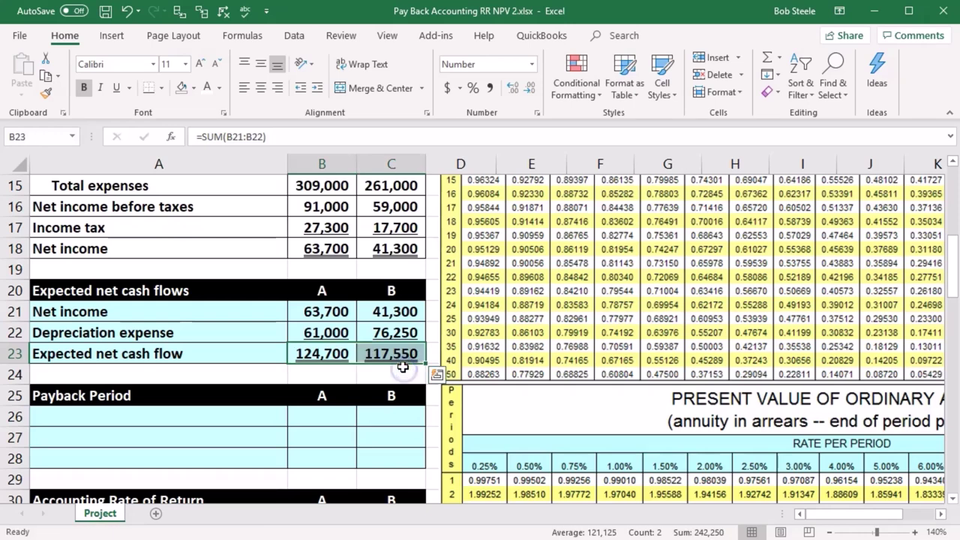
{"action": "left_click", "coordinate": [391, 353]}
{"action": "double_click", "coordinate": [385, 351]}
{"action": "key", "text": "Return"}
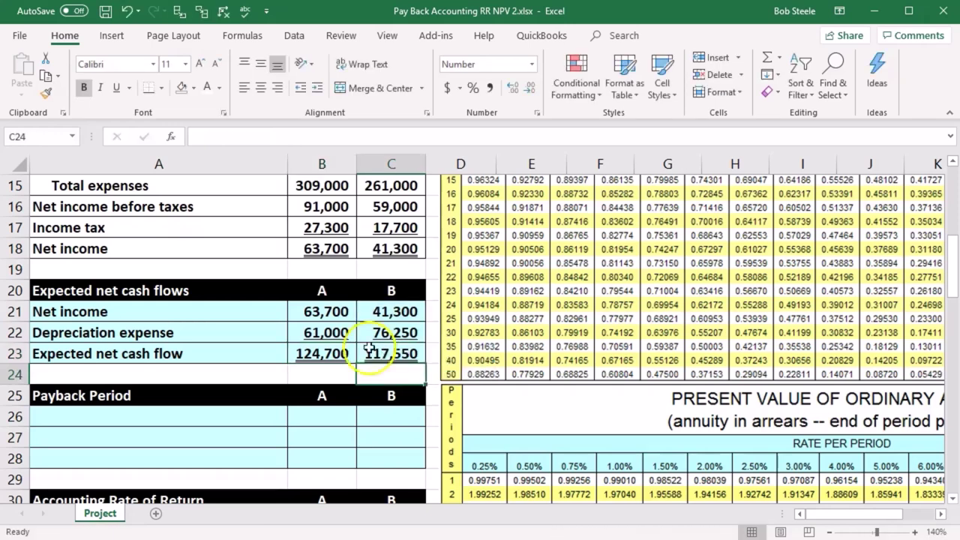
{"action": "left_click", "coordinate": [344, 335]}
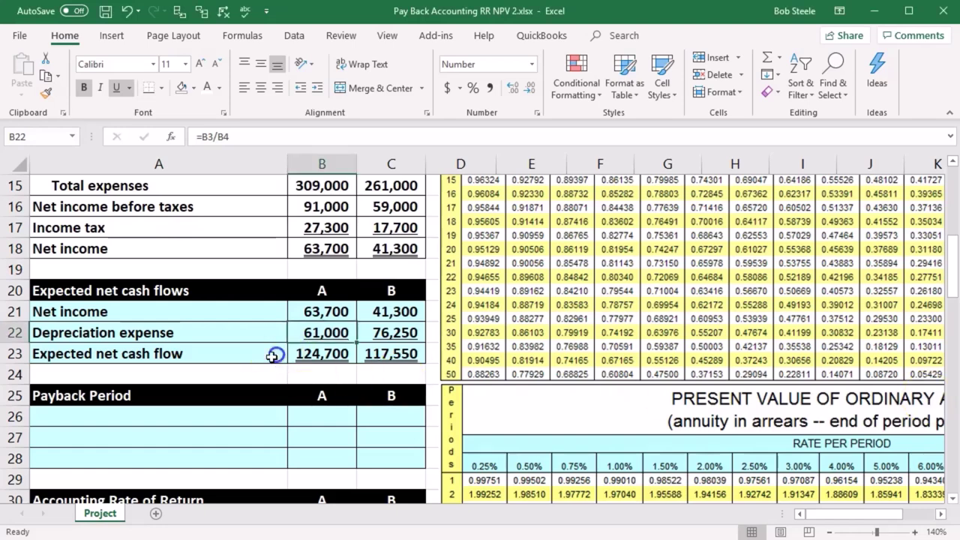
Enter the label "Cost of investment" in A26, the first row of the Payback Period section
{"action": "scroll", "coordinate": [268, 356], "scroll_direction": "down", "scroll_amount": 2}
{"action": "left_click", "coordinate": [145, 295]}
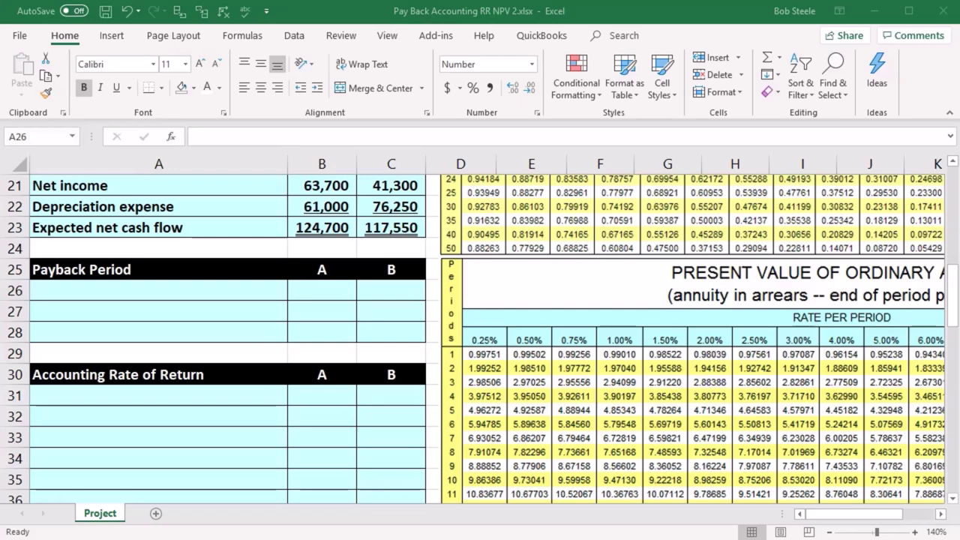
{"action": "left_click", "coordinate": [150, 287]}
{"action": "type", "text": "Cost of investment"}
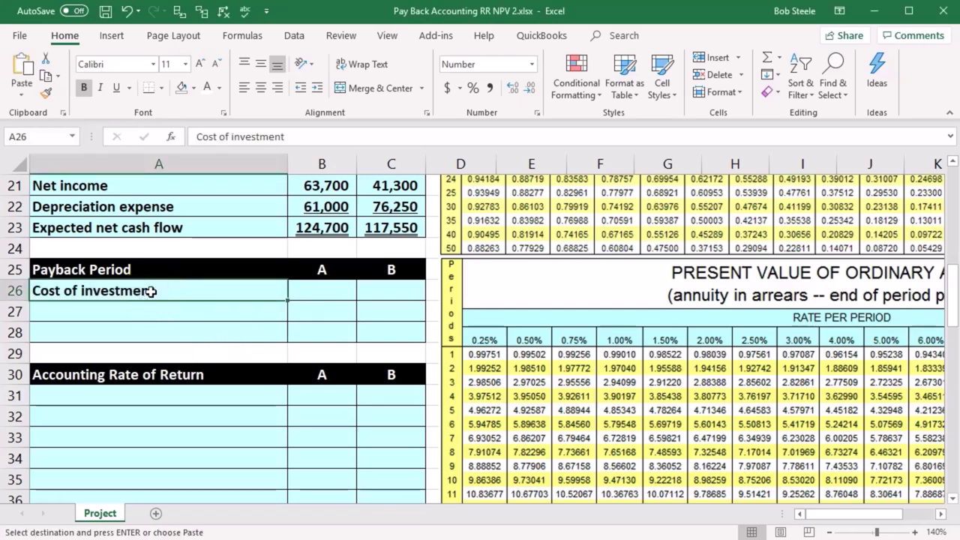
Link Project A's cost of investment in B26 to its equipment investment in B3
{"action": "key", "text": "Right"}
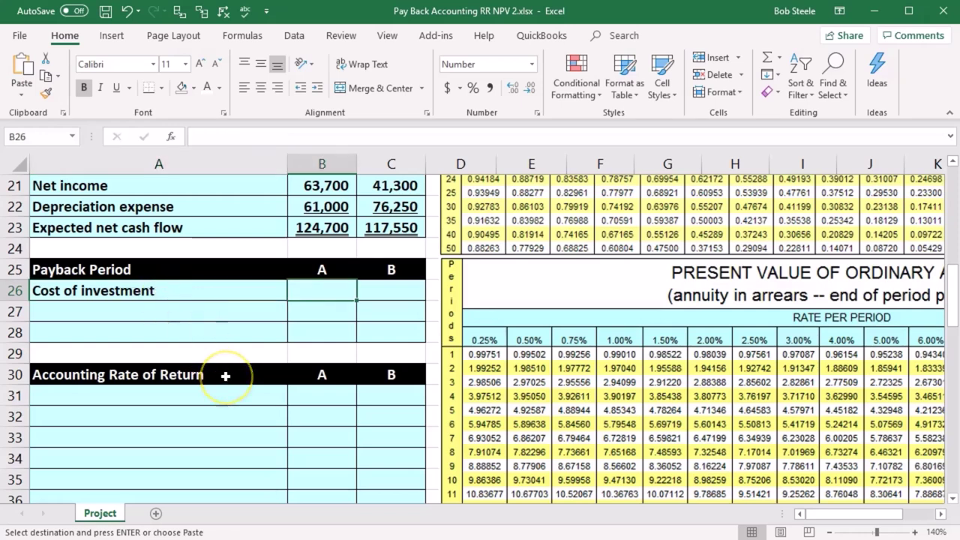
{"action": "type", "text": "="}
{"action": "scroll", "coordinate": [225, 375], "scroll_direction": "up", "scroll_amount": 7}
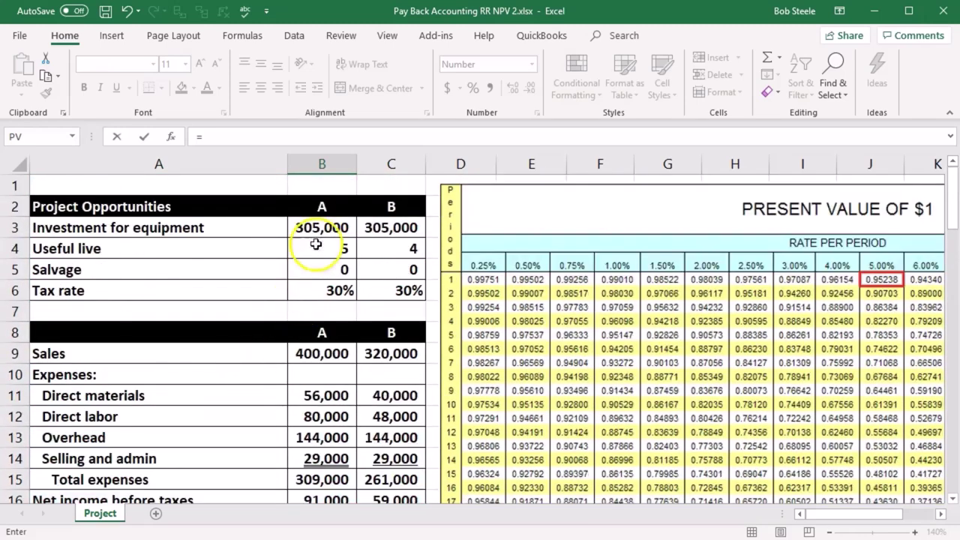
{"action": "left_click", "coordinate": [321, 228]}
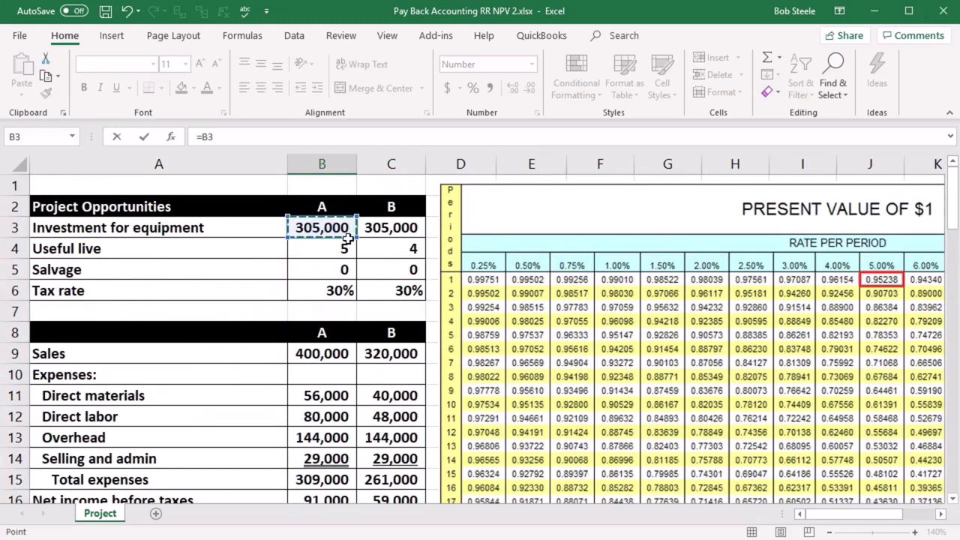
{"action": "key", "text": "Return"}
Copy the cost of investment formula from B26 across to C26 for Project B and check both cell references
{"action": "left_click", "coordinate": [338, 337]}
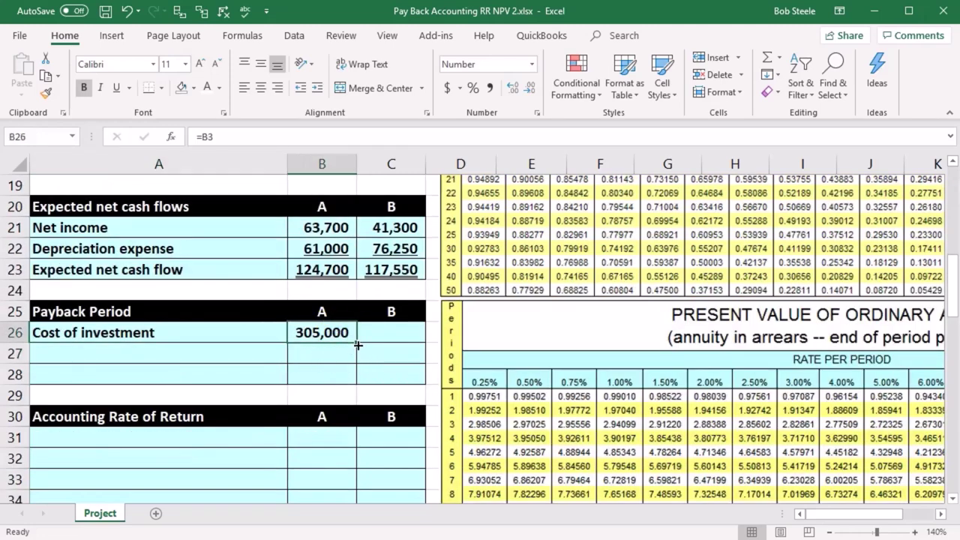
{"action": "left_click_drag", "start_coordinate": [357, 345], "coordinate": [357, 345]}
{"action": "left_click_drag", "start_coordinate": [382, 346], "coordinate": [396, 346]}
{"action": "left_click", "coordinate": [392, 330]}
{"action": "double_click", "coordinate": [391, 333]}
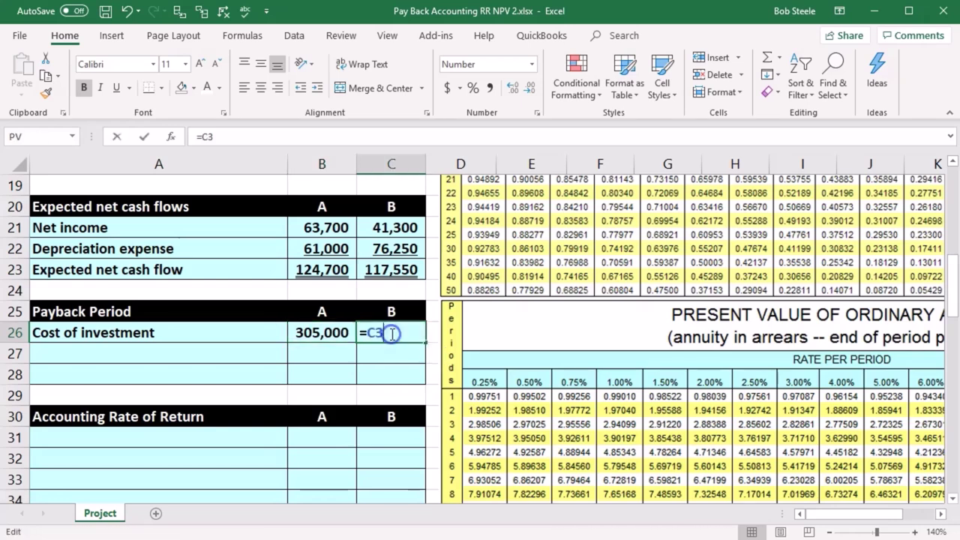
{"action": "key", "text": "Return"}
{"action": "left_click", "coordinate": [350, 334]}
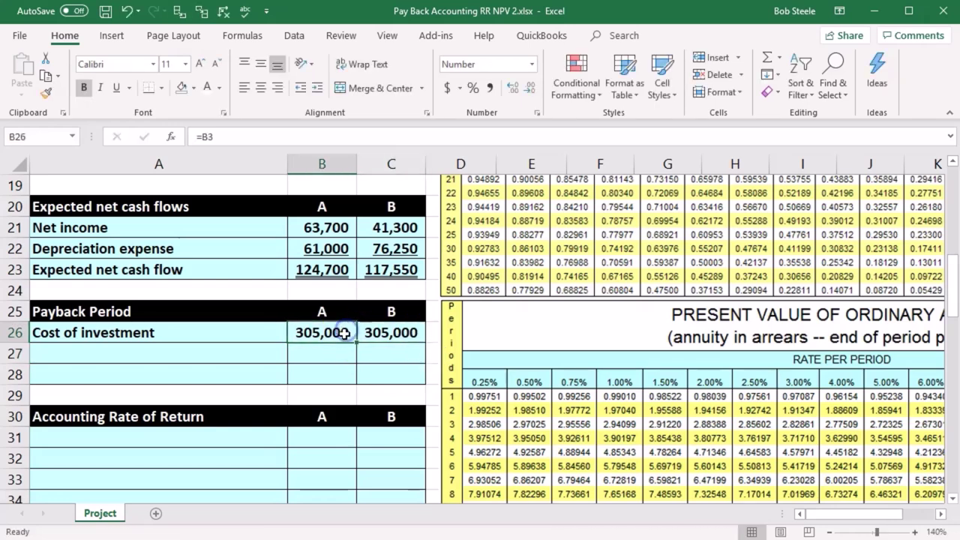
{"action": "double_click", "coordinate": [336, 330]}
{"action": "key", "text": "Return"}
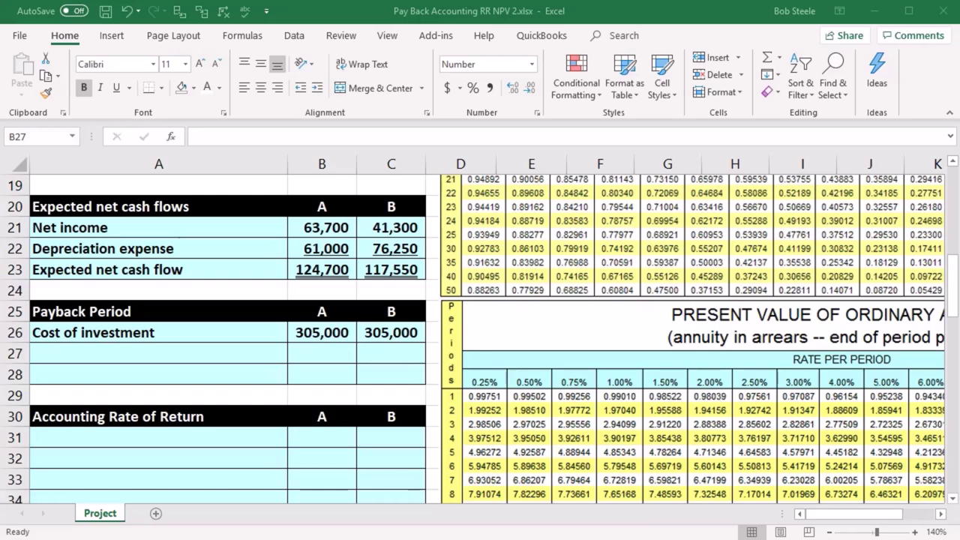
Paste the label "Annual net cash flows" into A27, below the cost of investment line
{"action": "key", "text": "ctrl+c"}
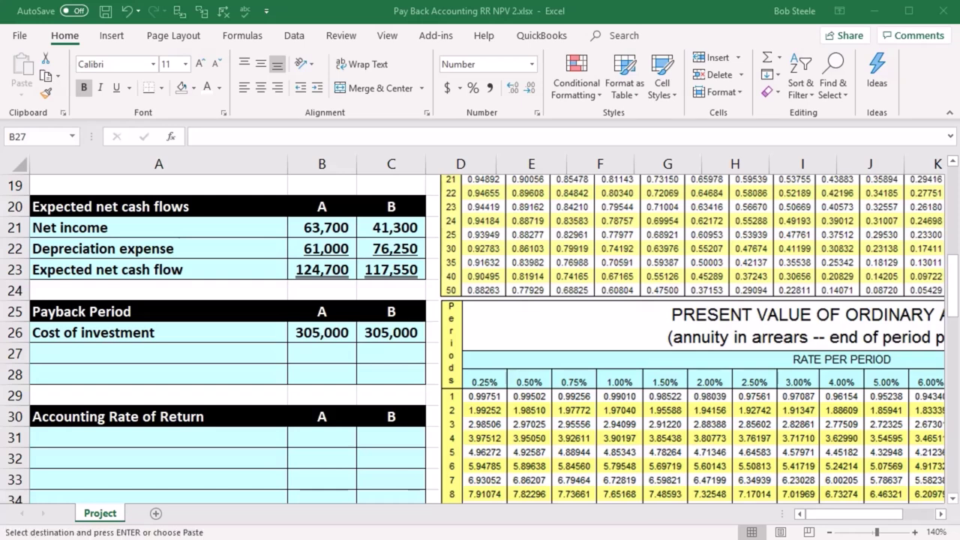
{"action": "left_click", "coordinate": [122, 353]}
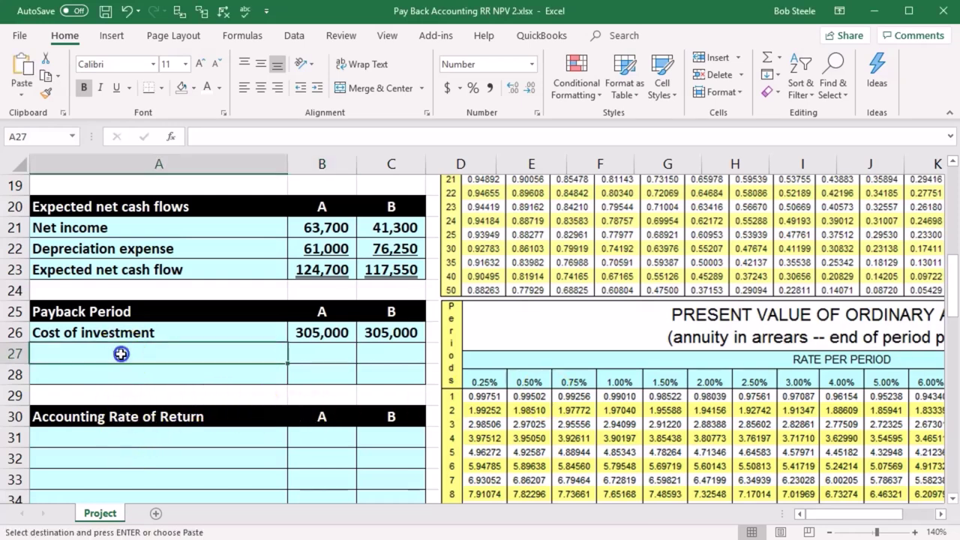
{"action": "key", "text": "ctrl+v"}
Link the annual net cash flows in B27 and C27 to each project's expected net cash flow in B23 and C23
{"action": "key", "text": "Right"}
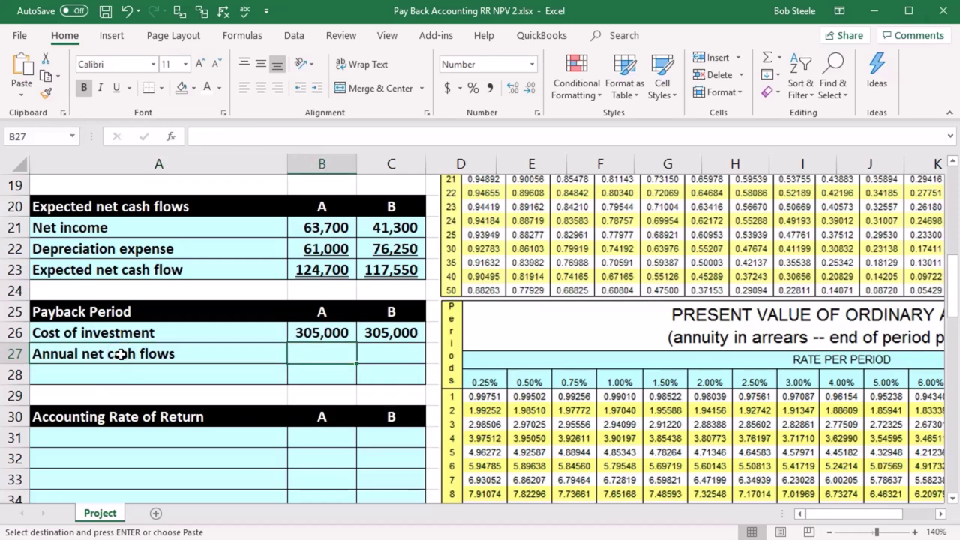
{"action": "type", "text": "="}
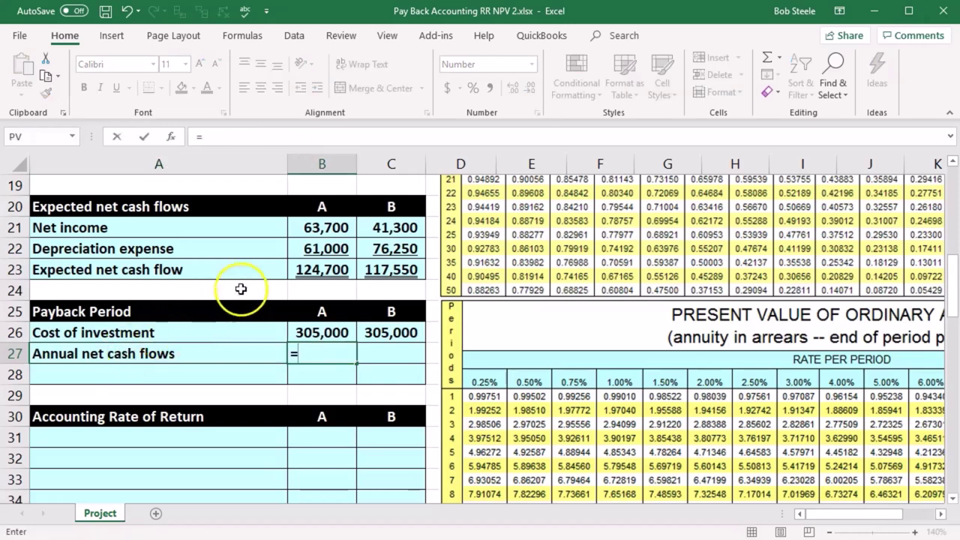
{"action": "left_click", "coordinate": [298, 271]}
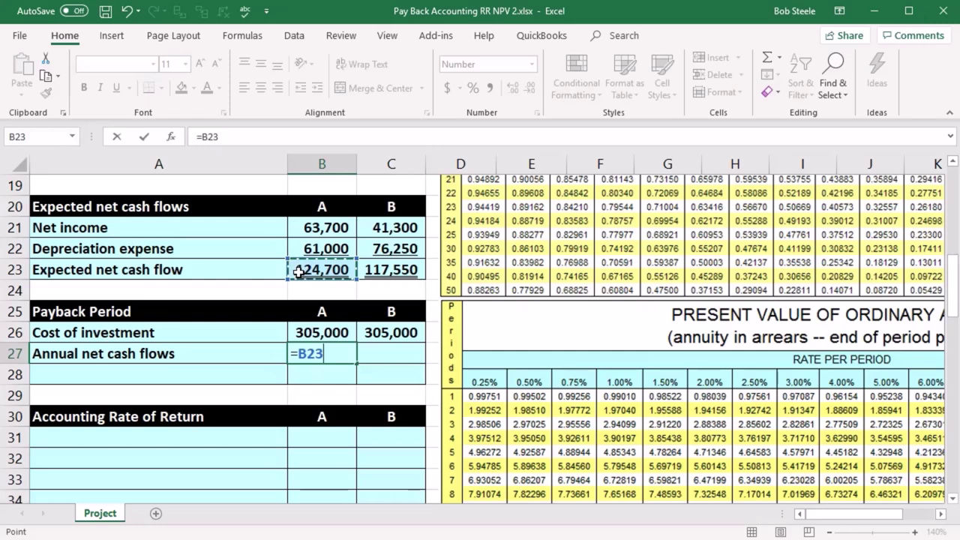
{"action": "key", "text": "Tab"}
{"action": "type", "text": "="}
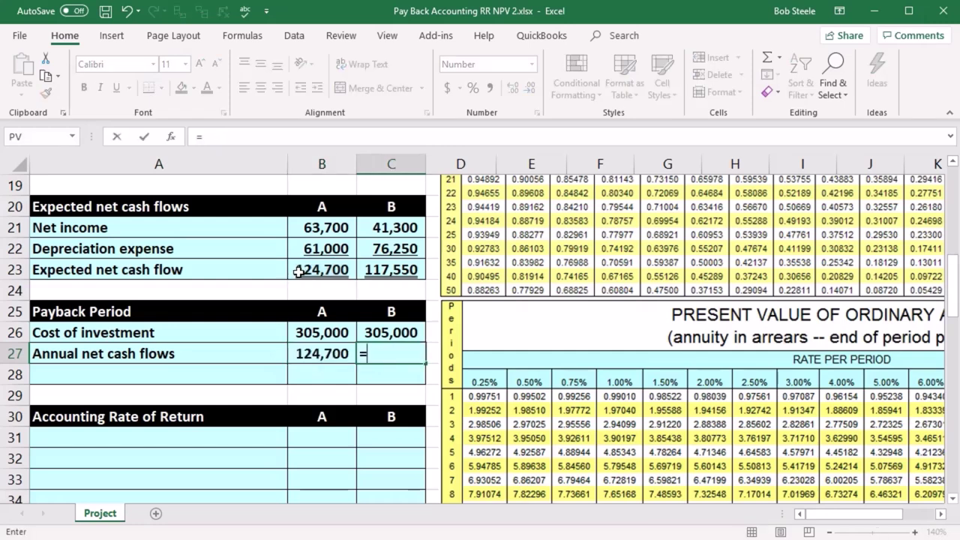
{"action": "left_click", "coordinate": [365, 268]}
{"action": "key", "text": "Return"}
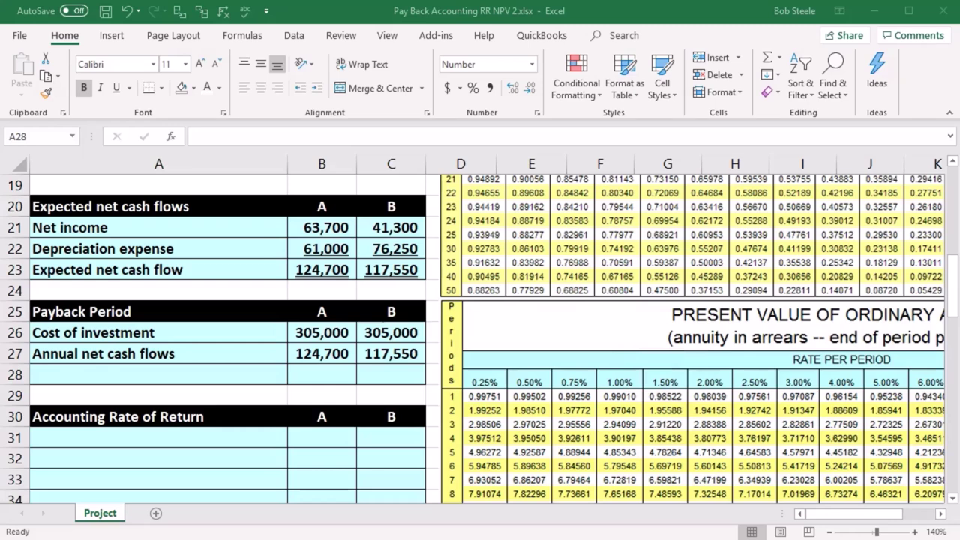
Add the label "Payback period" in A28 and calculate Project A's payback period in B28 as B26/B27
{"action": "left_click", "coordinate": [150, 367]}
{"action": "key", "text": "ctrl+v"}
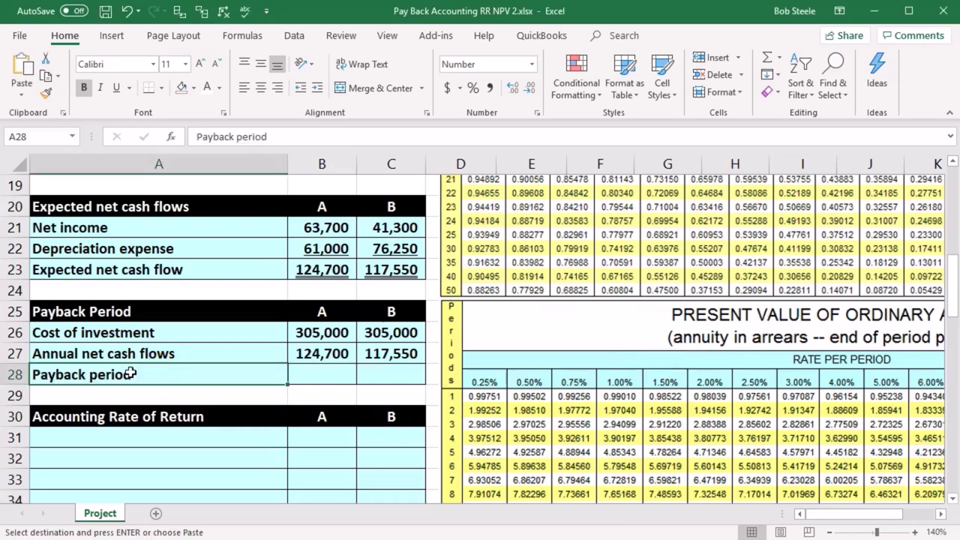
{"action": "key", "text": "Tab"}
{"action": "type", "text": "="}
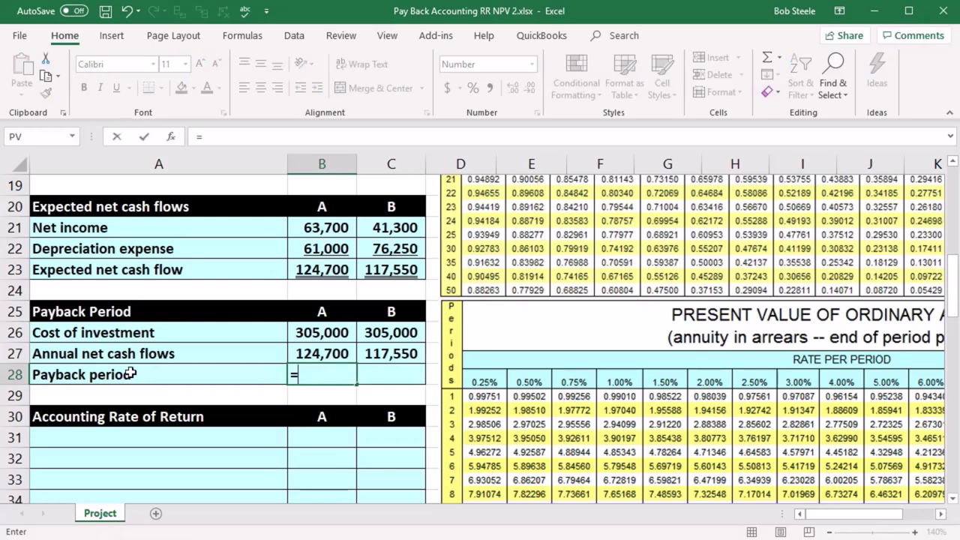
{"action": "left_click", "coordinate": [318, 335]}
{"action": "type", "text": "/"}
{"action": "left_click", "coordinate": [303, 359]}
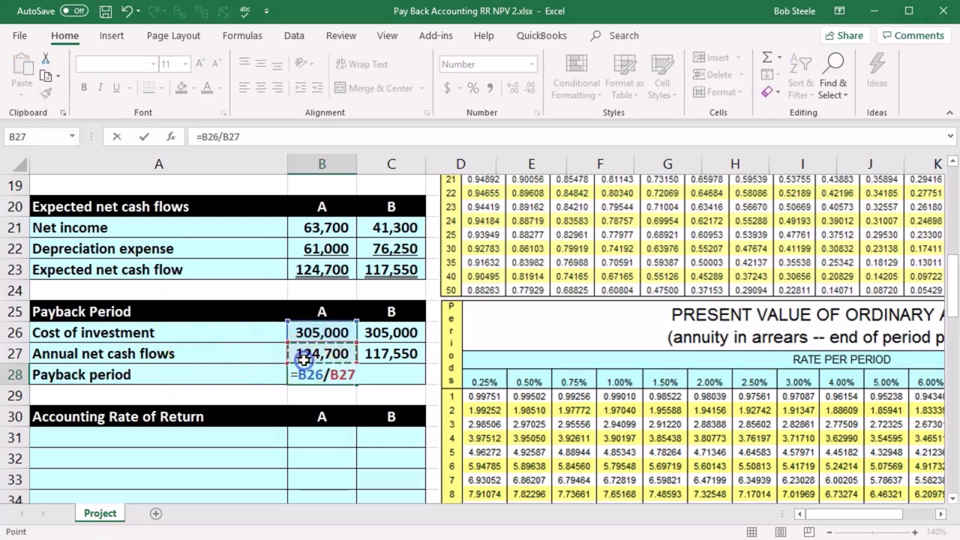
{"action": "key", "text": "Tab"}
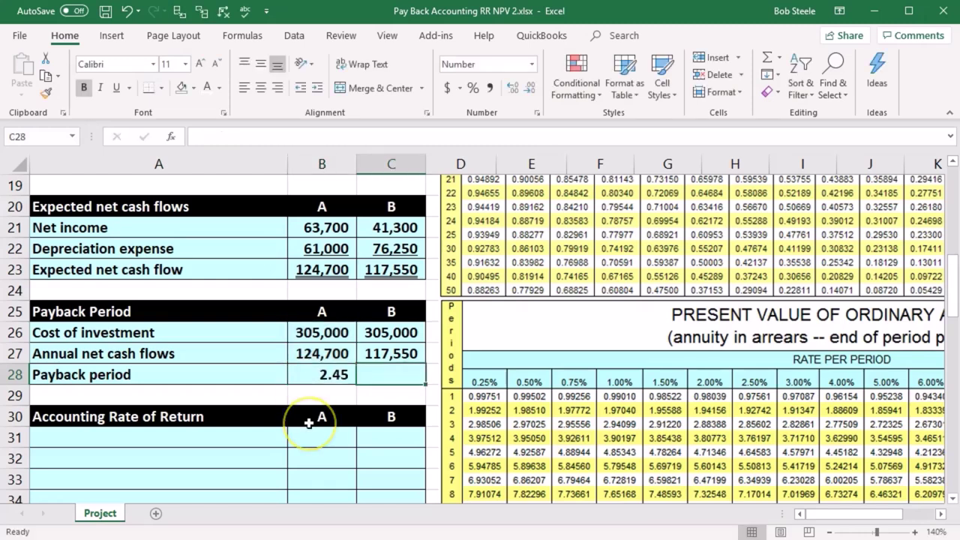
{"action": "left_click", "coordinate": [312, 376]}
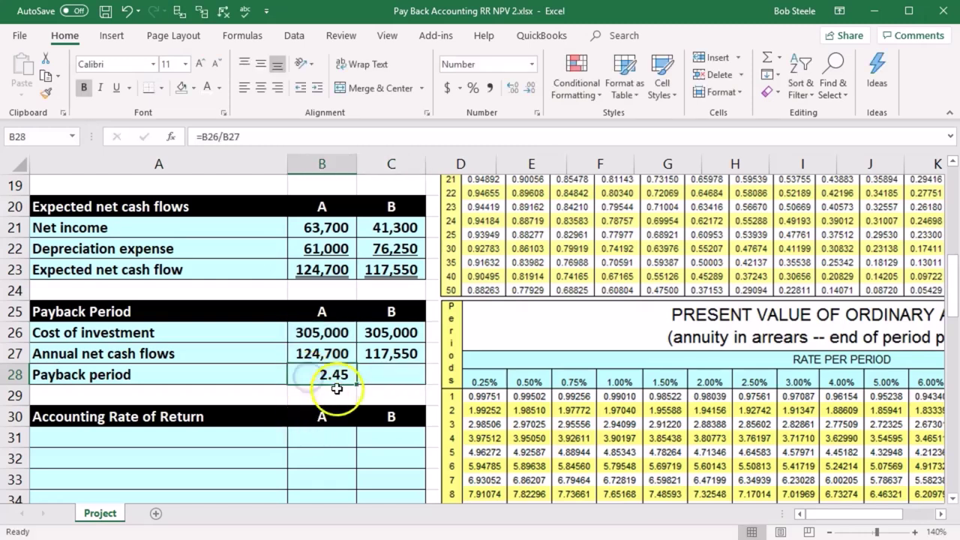
{"action": "left_click", "coordinate": [337, 391]}
Calculate Project B's payback period in C28 as C26/C27 and compare it with Project A's
{"action": "left_click", "coordinate": [381, 373]}
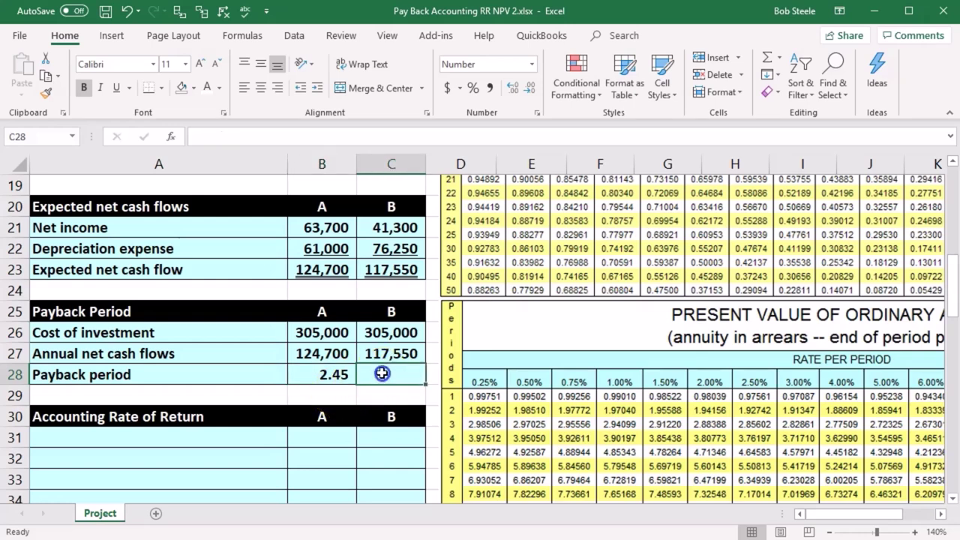
{"action": "type", "text": "="}
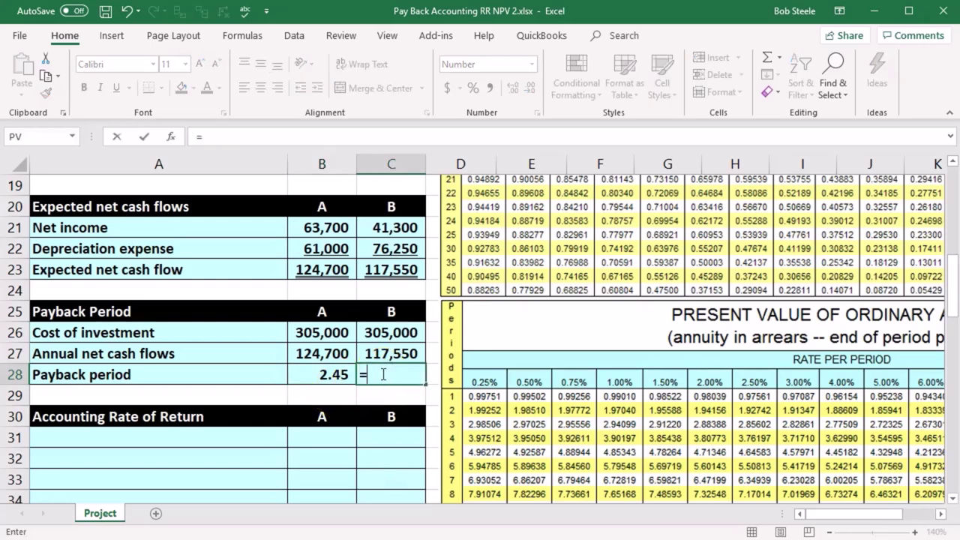
{"action": "left_click", "coordinate": [375, 335]}
{"action": "type", "text": "/"}
{"action": "left_click", "coordinate": [391, 353]}
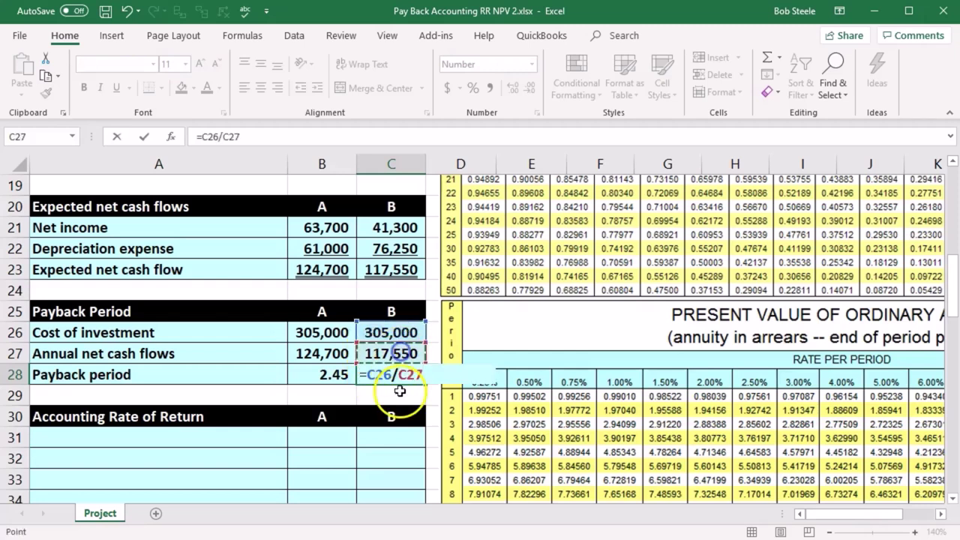
{"action": "key", "text": "Return"}
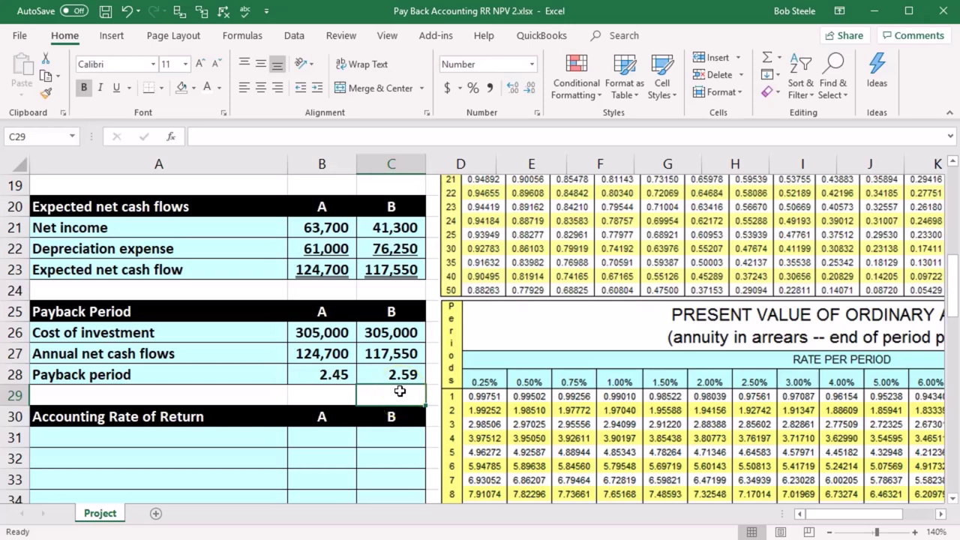
{"action": "left_click", "coordinate": [333, 373]}
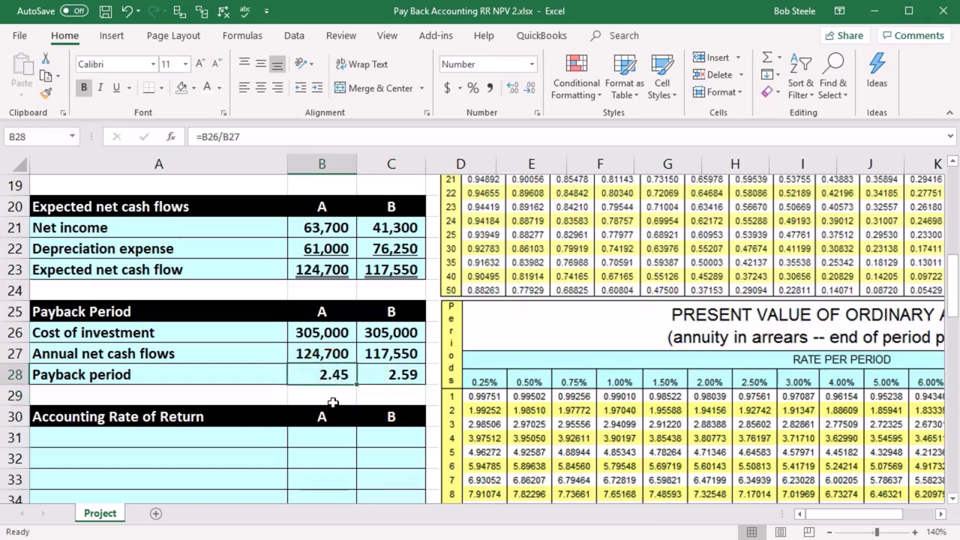
{"action": "left_click", "coordinate": [321, 332]}
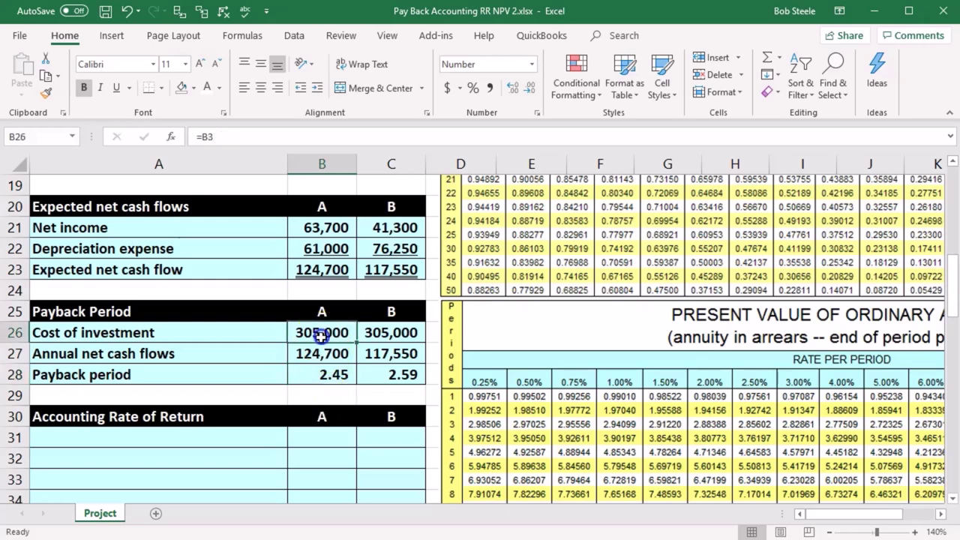
{"action": "left_click", "coordinate": [402, 372]}
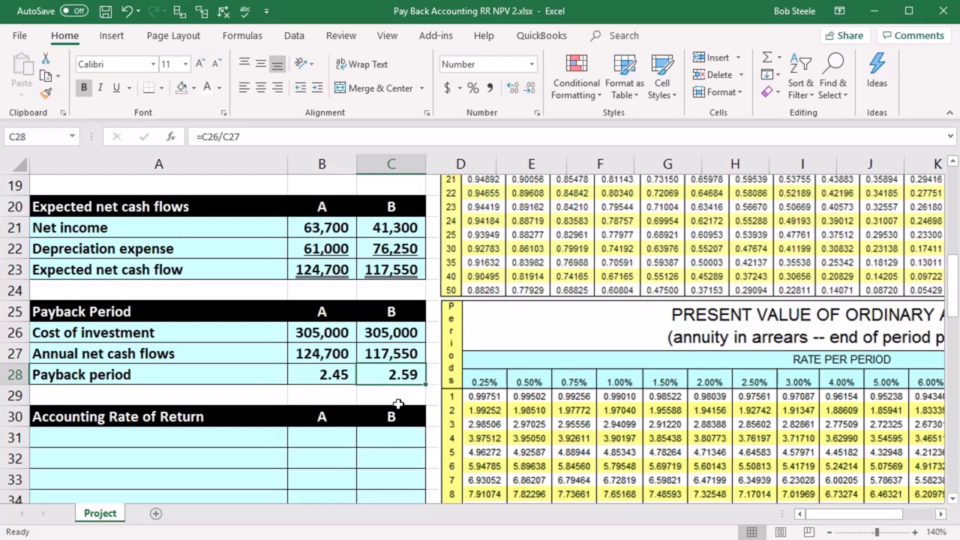
{"action": "left_click", "coordinate": [330, 374]}
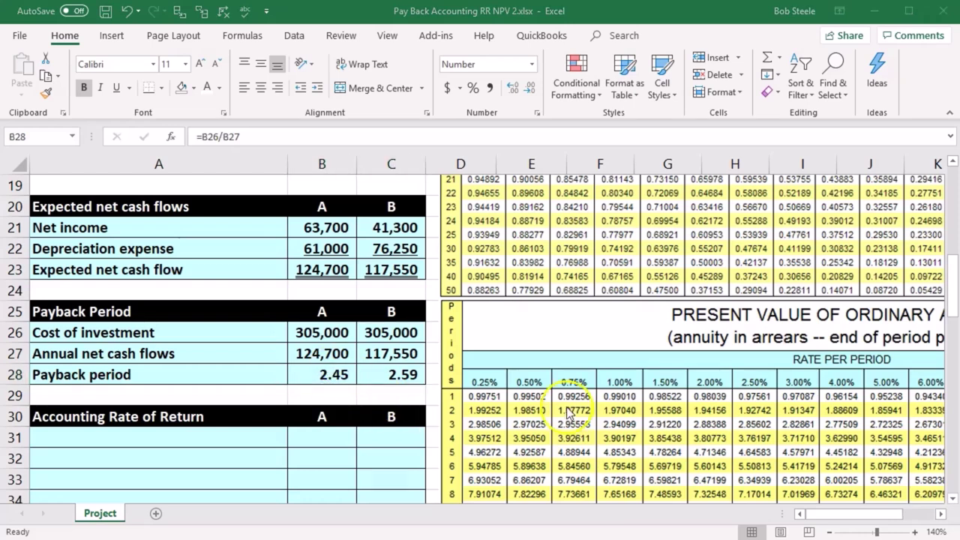
Paste the label "Annual after tax net income" into A31, the first row of the Accounting Rate of Return section
{"action": "scroll", "coordinate": [552, 405], "scroll_direction": "down", "scroll_amount": 2}
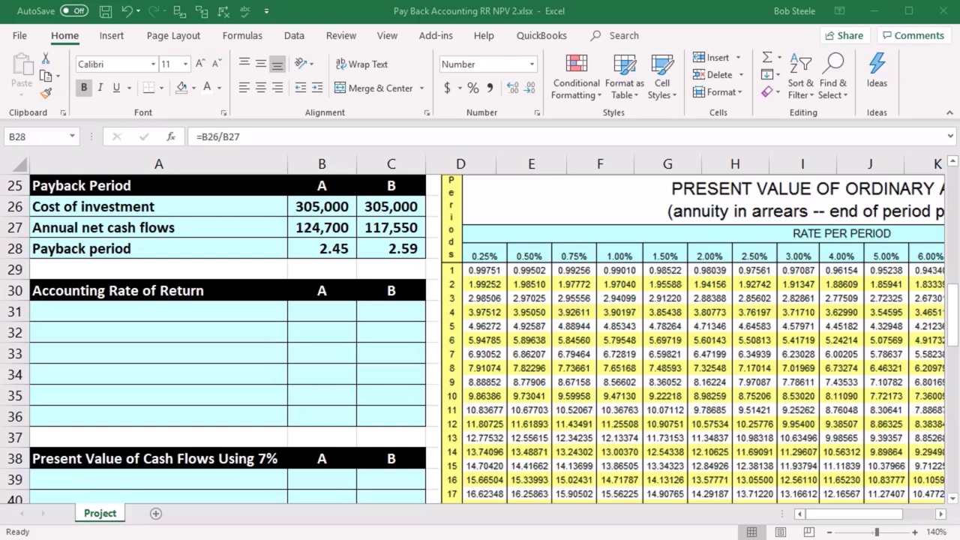
{"action": "key", "text": "ctrl+c"}
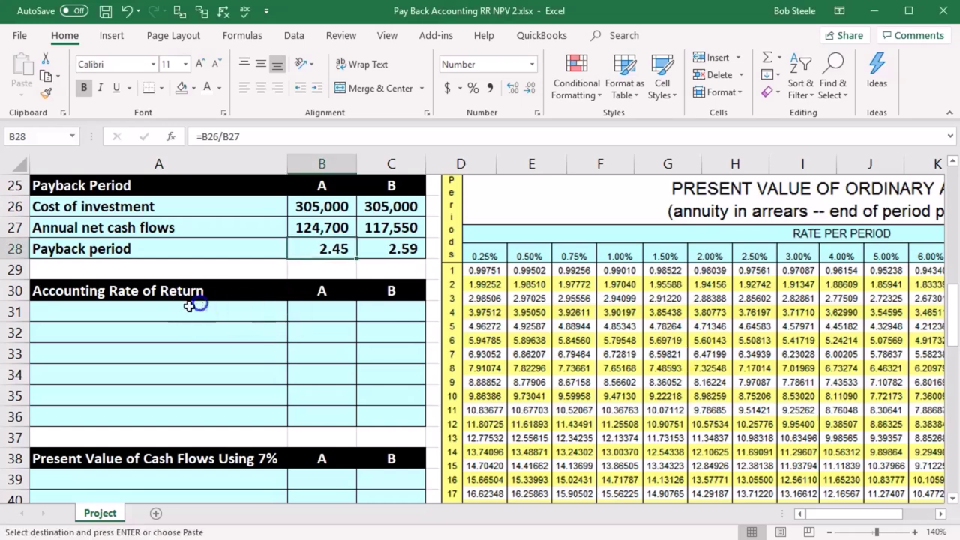
{"action": "left_click", "coordinate": [172, 308]}
{"action": "key", "text": "ctrl+v"}
Link the annual after-tax net income in B31 and C31 to each project's net income in B18 and C18
{"action": "key", "text": "Right"}
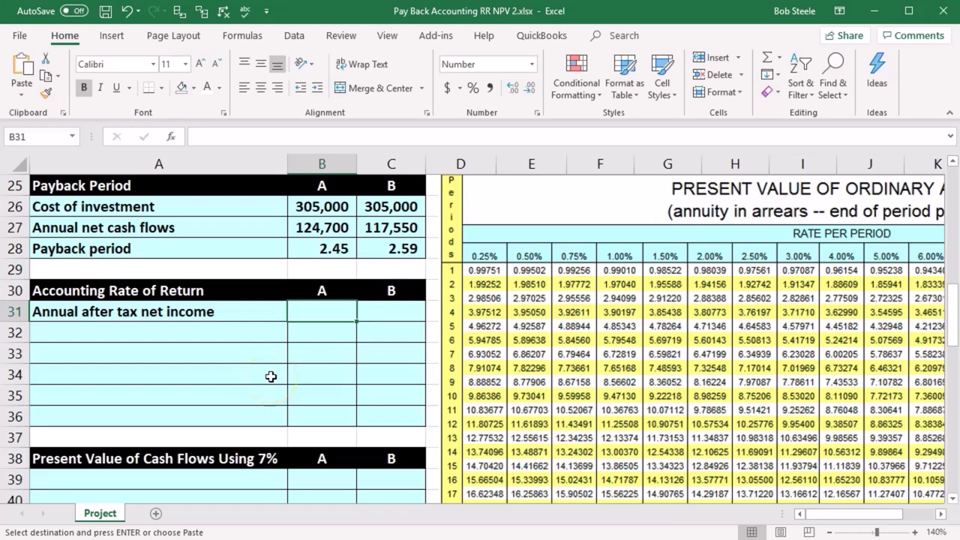
{"action": "type", "text": "="}
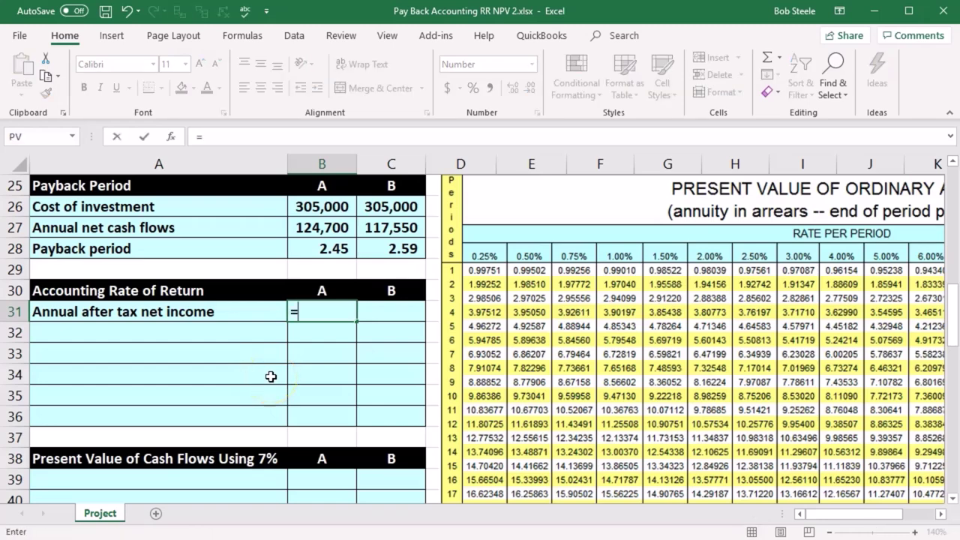
{"action": "scroll", "coordinate": [271, 376], "scroll_direction": "up", "scroll_amount": 3}
{"action": "scroll", "coordinate": [271, 377], "scroll_direction": "up", "scroll_amount": 2}
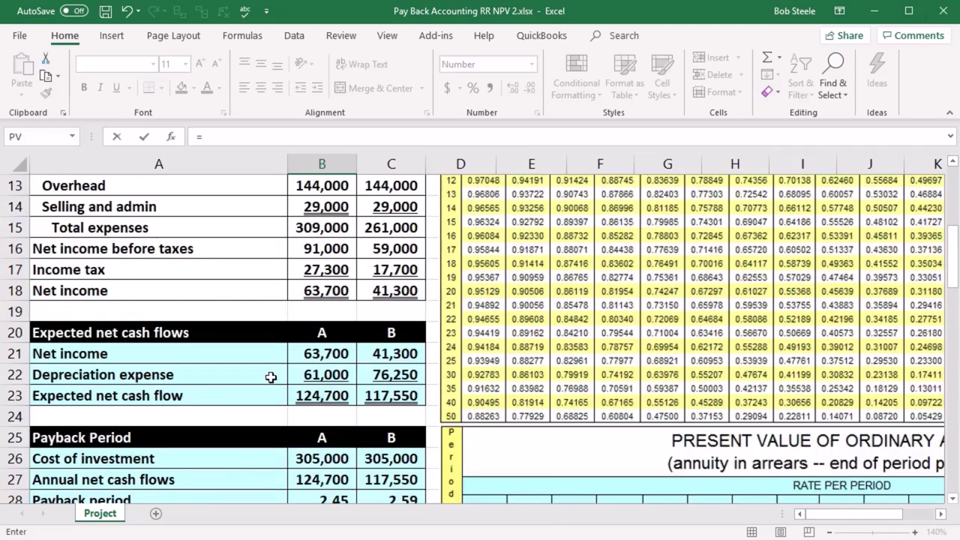
{"action": "left_click", "coordinate": [322, 354]}
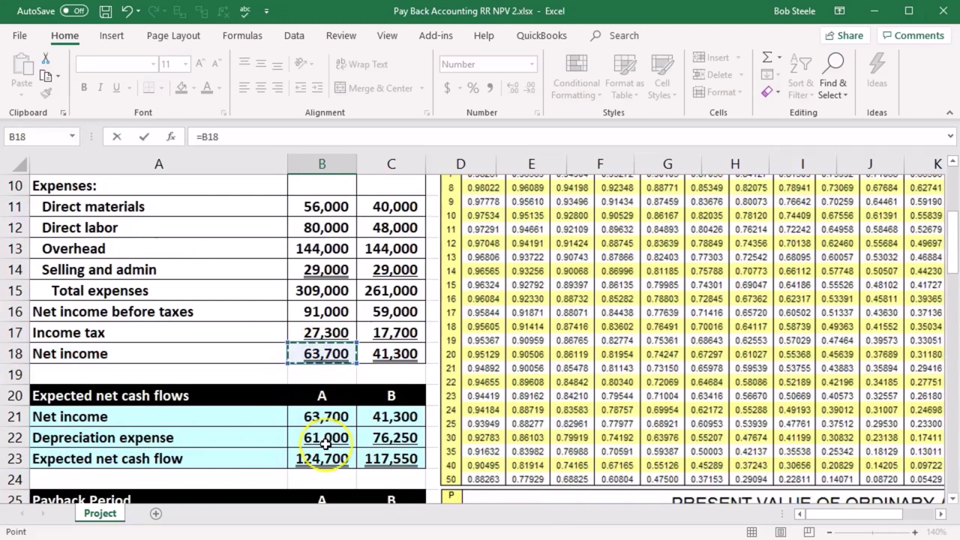
{"action": "key", "text": "Tab"}
{"action": "scroll", "coordinate": [325, 444], "scroll_direction": "down", "scroll_amount": 1}
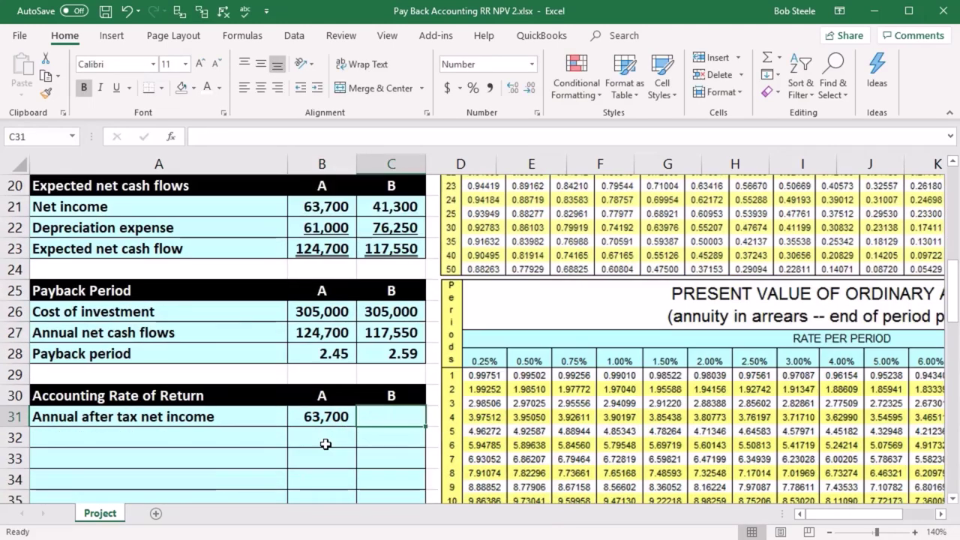
{"action": "type", "text": "="}
{"action": "scroll", "coordinate": [325, 443], "scroll_direction": "up", "scroll_amount": 3}
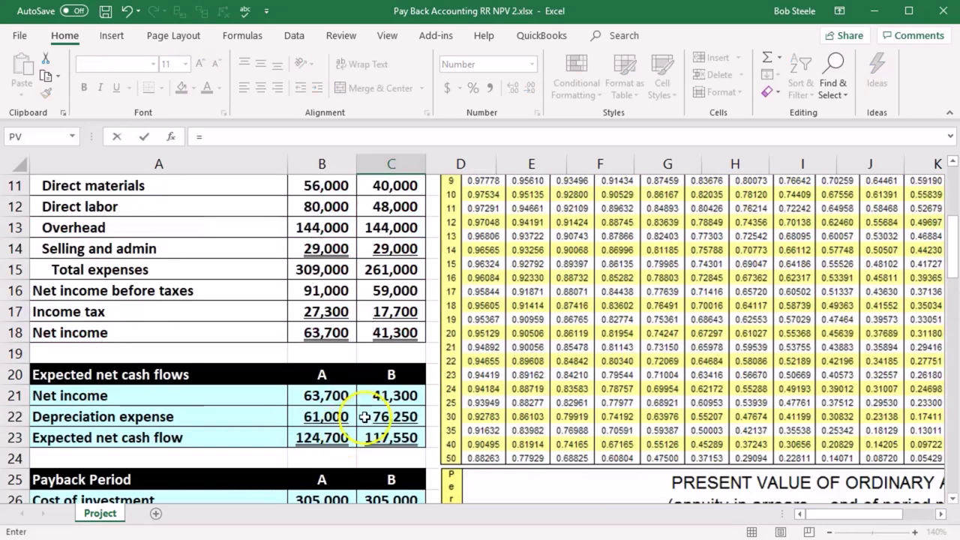
{"action": "left_click", "coordinate": [396, 343]}
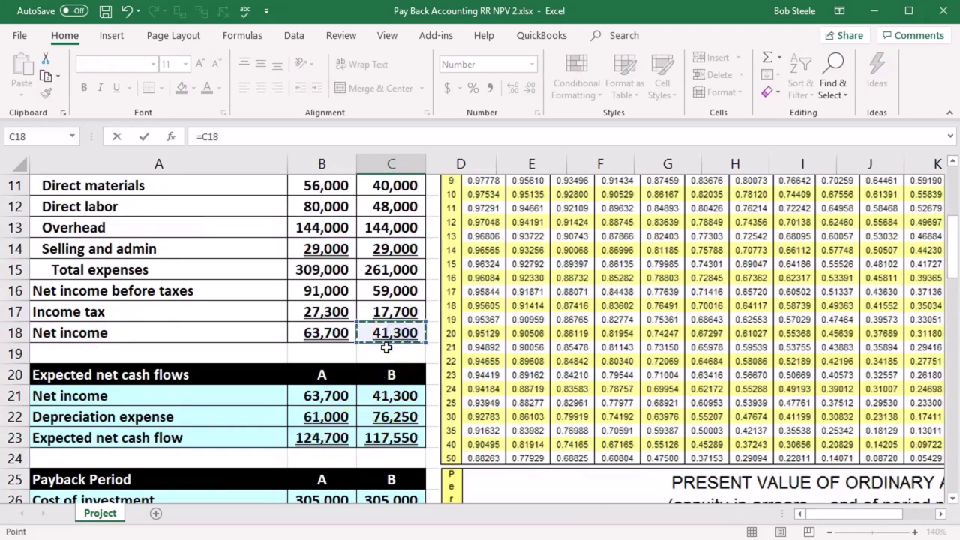
{"action": "key", "text": "Return"}
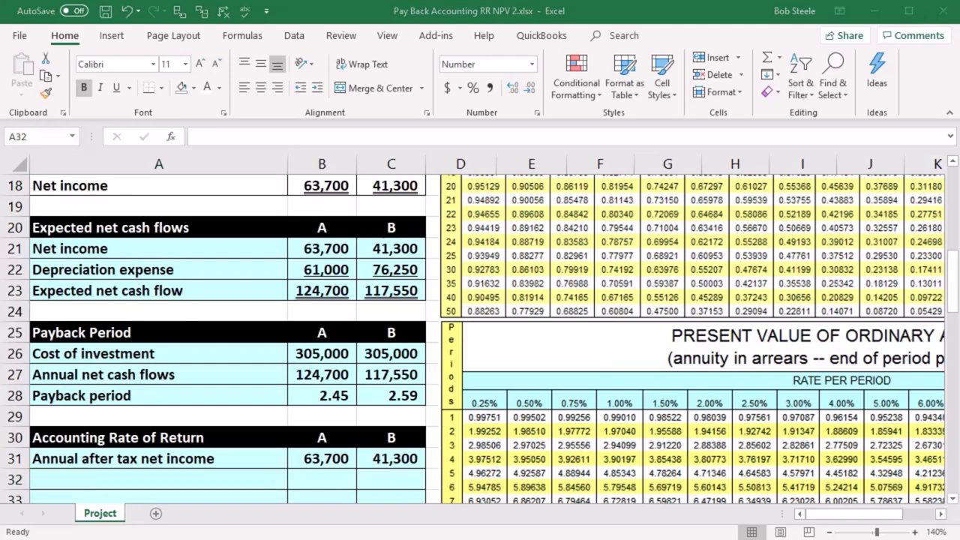
Enter the labels "Annual average investment:" in A32 and "Asset cost" in A33
{"action": "key", "text": "ctrl+c"}
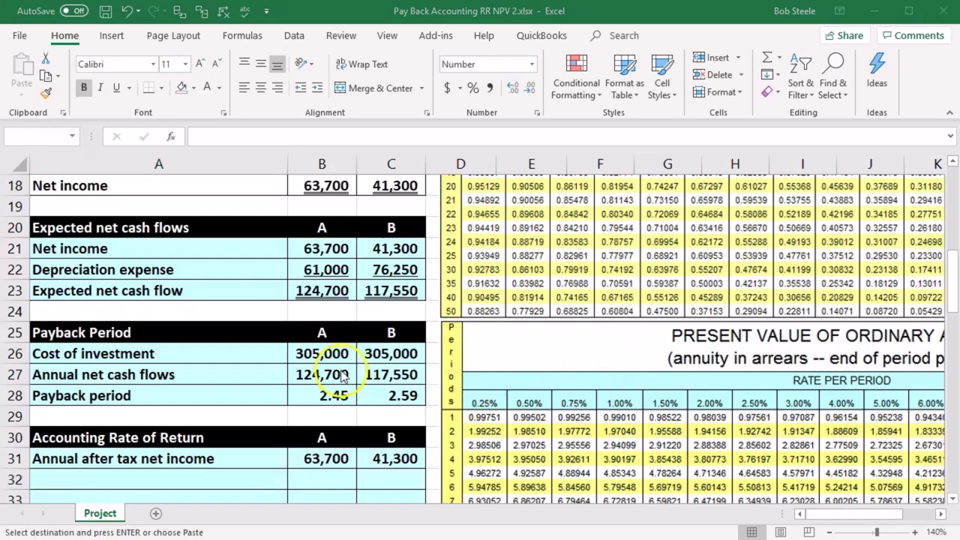
{"action": "scroll", "coordinate": [229, 393], "scroll_direction": "down", "scroll_amount": 1}
{"action": "type", "text": "Annual average investment:"}
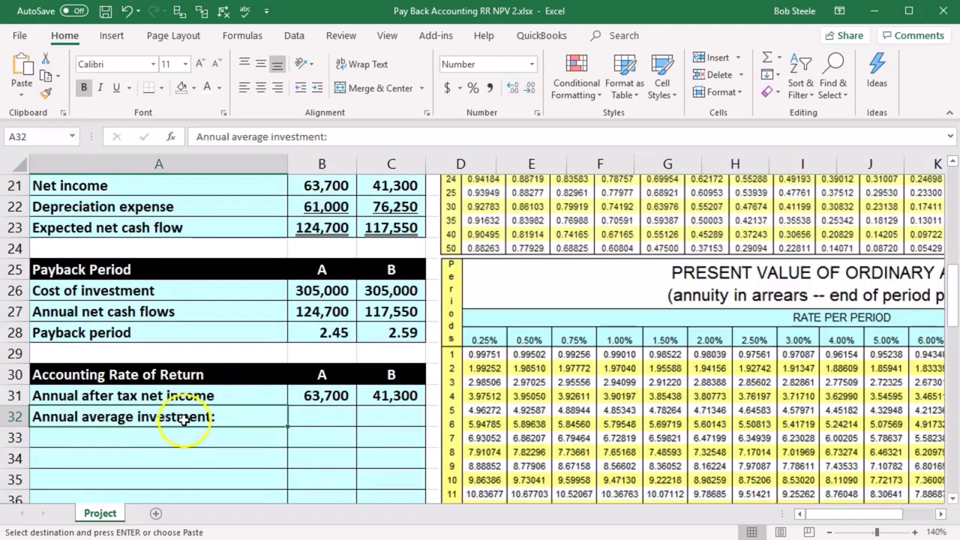
{"action": "key", "text": "Return"}
{"action": "scroll", "coordinate": [229, 425], "scroll_direction": "down", "scroll_amount": 1}
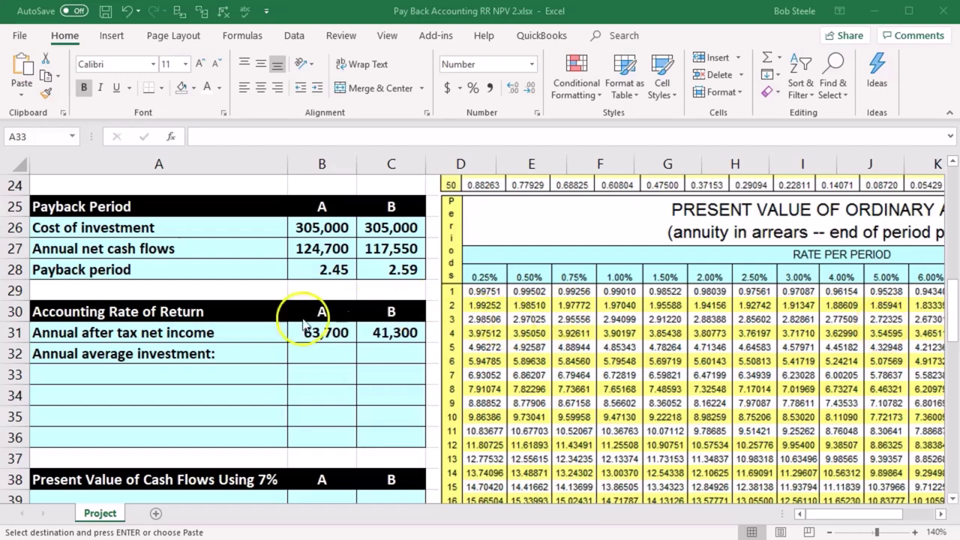
{"action": "left_click", "coordinate": [223, 343]}
{"action": "type", "text": "Asset cost"}
Link Project A's asset cost in B33 to the equipment investment in B3 and copy the formula across to C33
{"action": "key", "text": "Tab"}
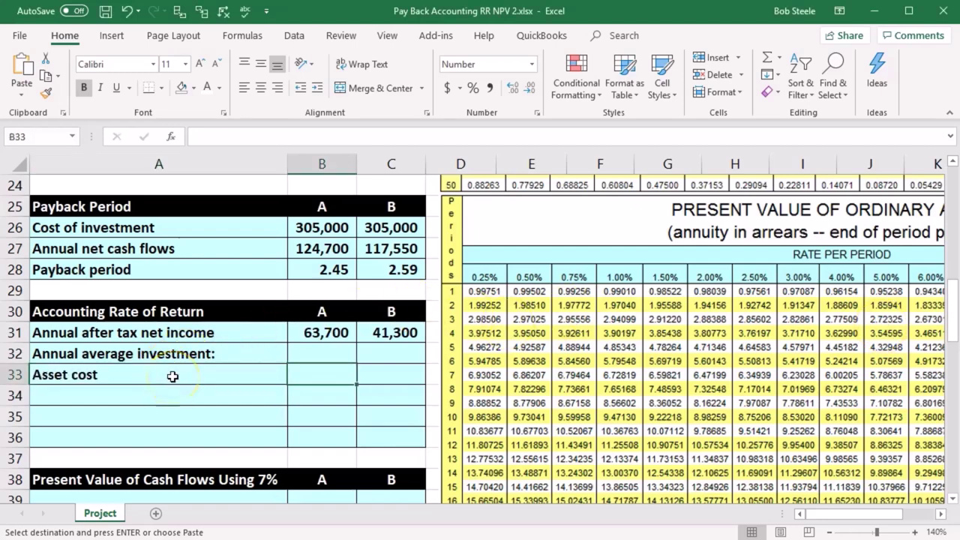
{"action": "type", "text": "="}
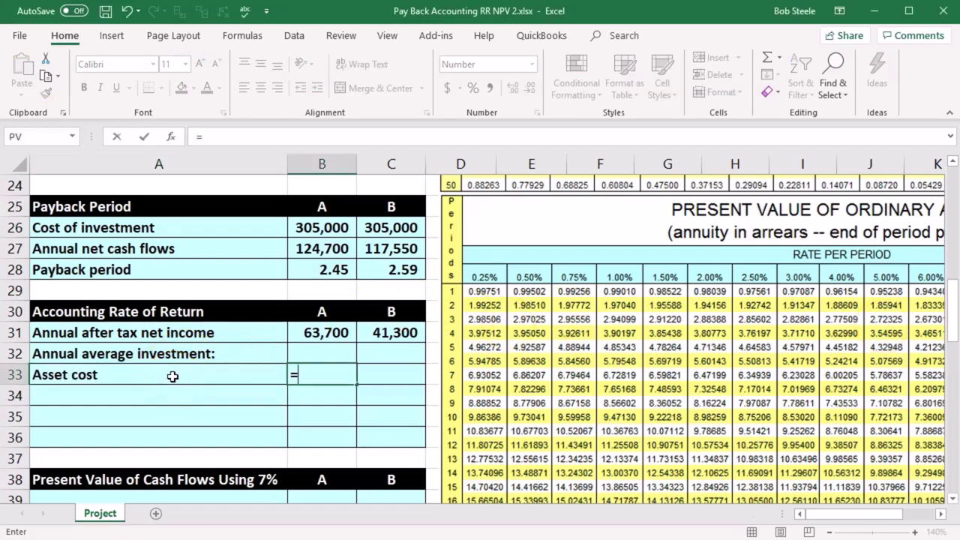
{"action": "scroll", "coordinate": [172, 376], "scroll_direction": "up", "scroll_amount": 8}
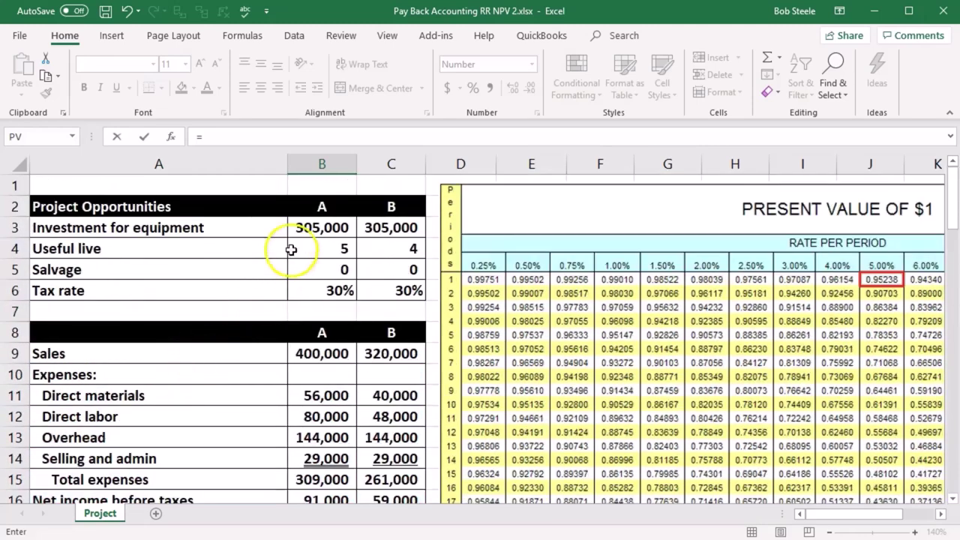
{"action": "left_click", "coordinate": [315, 225]}
{"action": "key", "text": "Tab"}
{"action": "scroll", "coordinate": [318, 285], "scroll_direction": "down", "scroll_amount": 2}
{"action": "left_click", "coordinate": [332, 294]}
{"action": "left_click_drag", "start_coordinate": [357, 301], "coordinate": [397, 300]}
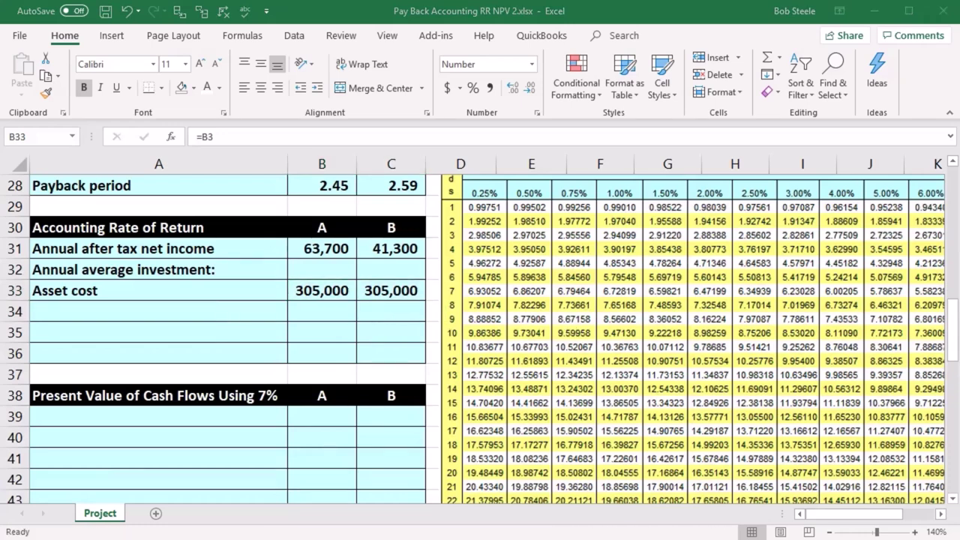
Enter the label "Divide by 2" in A34 and the value 2 for both projects in B34 and C34
{"action": "key", "text": "ctrl+c"}
{"action": "left_click", "coordinate": [141, 311]}
{"action": "type", "text": "Divide by 2"}
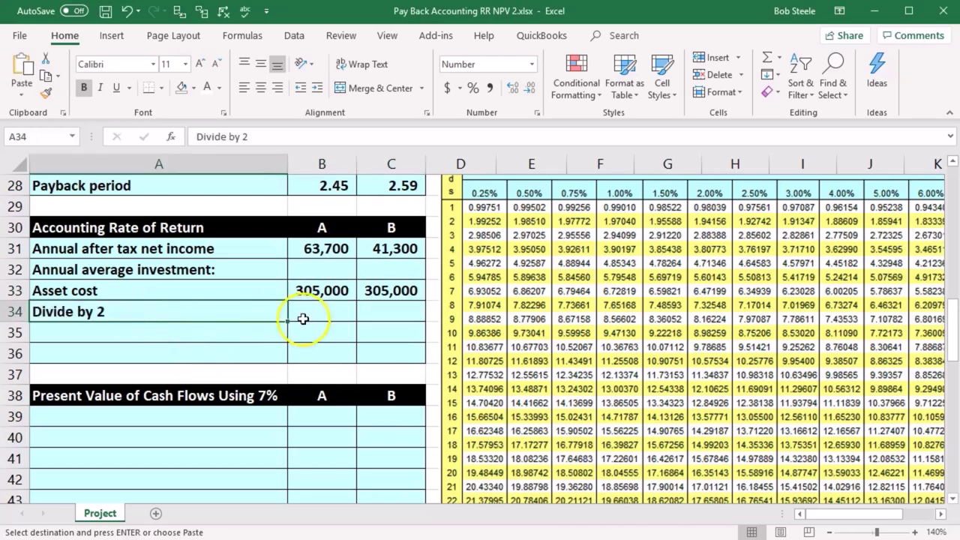
{"action": "left_click", "coordinate": [302, 319]}
{"action": "type", "text": "2"}
{"action": "key", "text": "Tab"}
{"action": "type", "text": "2"}
{"action": "key", "text": "Return"}
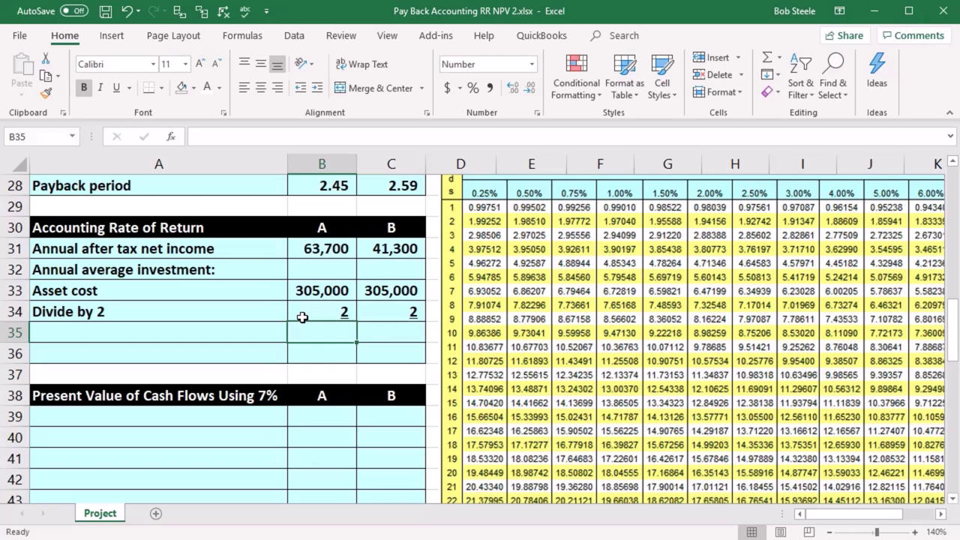
Check Project A's asset cost in B33 against its equipment investment in B3 and salvage value in B5
{"action": "left_click", "coordinate": [303, 290]}
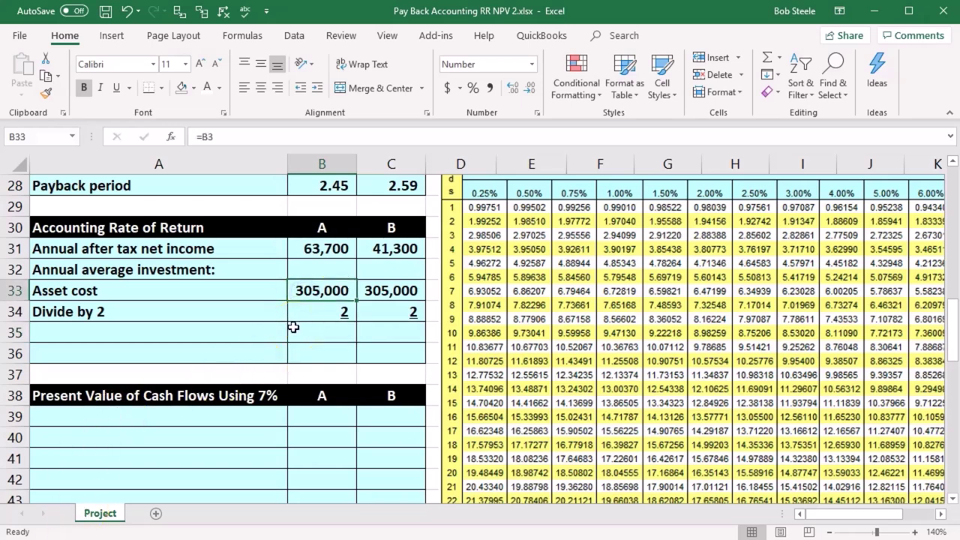
{"action": "scroll", "coordinate": [294, 327], "scroll_direction": "up", "scroll_amount": 9}
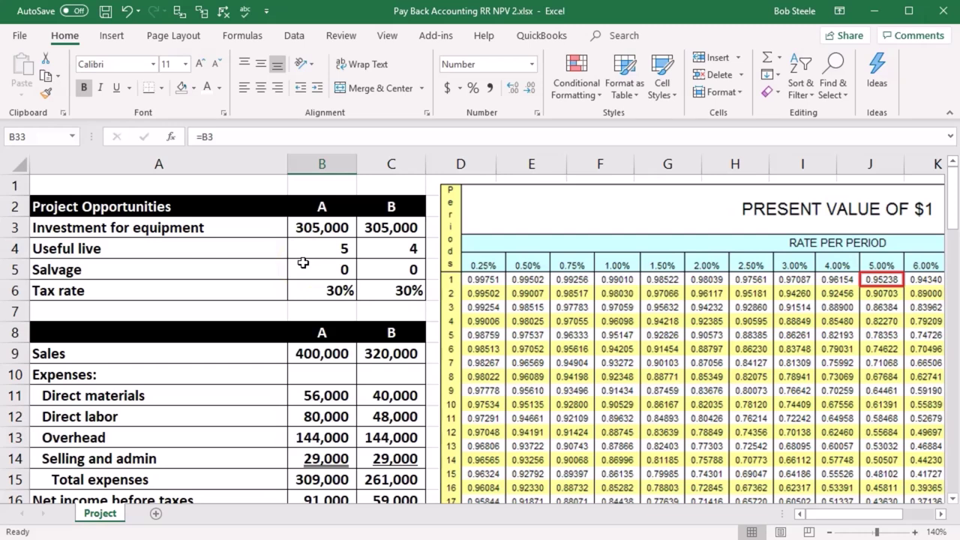
{"action": "left_click", "coordinate": [304, 228]}
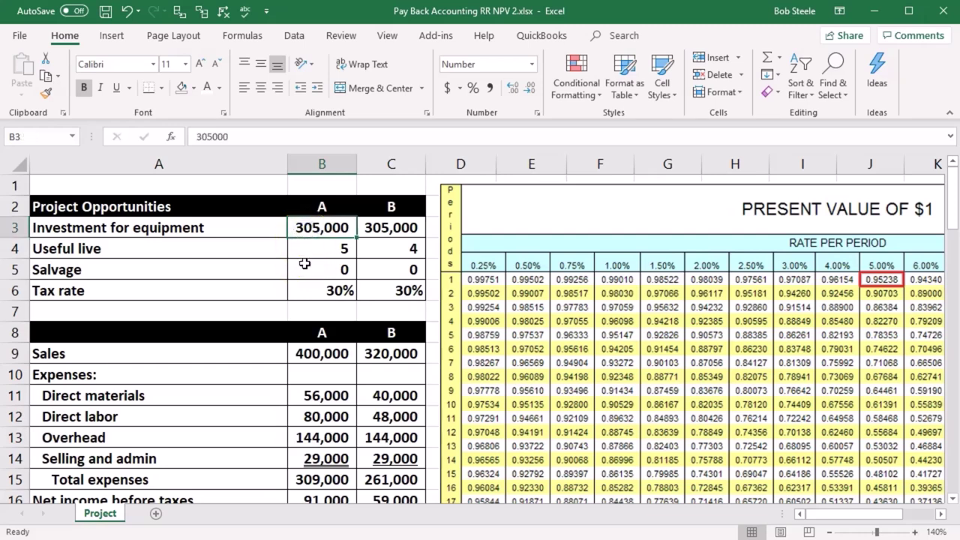
{"action": "left_click", "coordinate": [303, 264]}
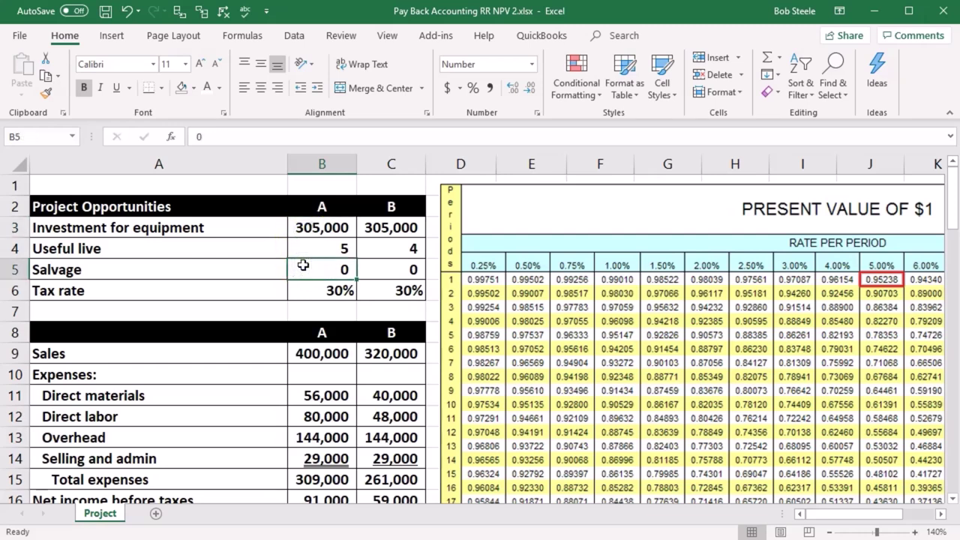
{"action": "scroll", "coordinate": [303, 265], "scroll_direction": "down", "scroll_amount": 9}
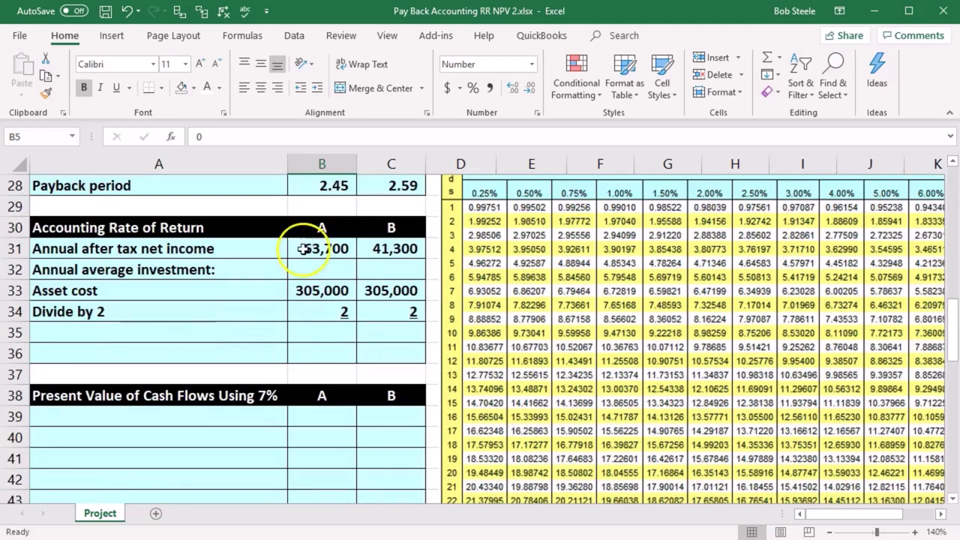
Paste the label "Annual average investment" into A35, calculate =B33/B34 in B35 and copy the formula across to C35
{"action": "left_click", "coordinate": [253, 338]}
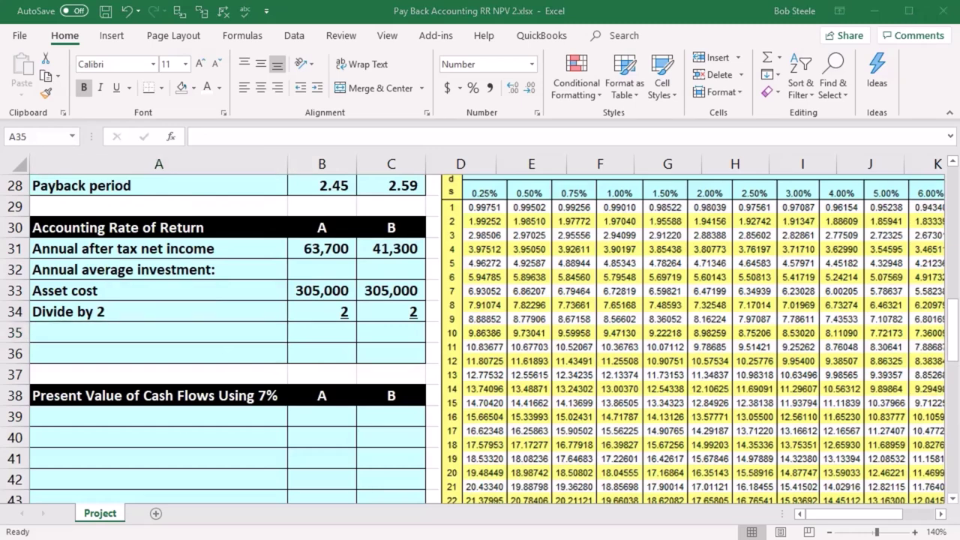
{"action": "key", "text": "ctrl+v"}
{"action": "key", "text": "Right"}
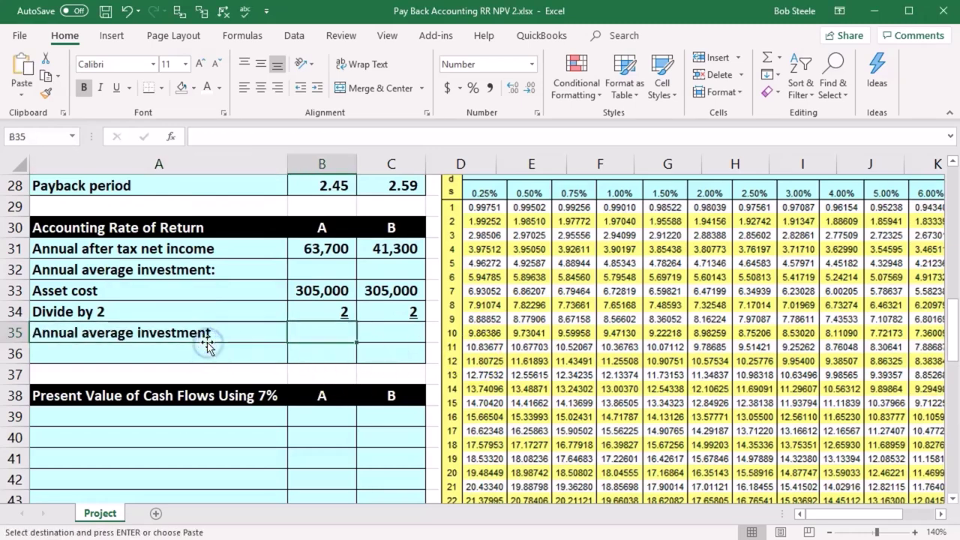
{"action": "type", "text": "="}
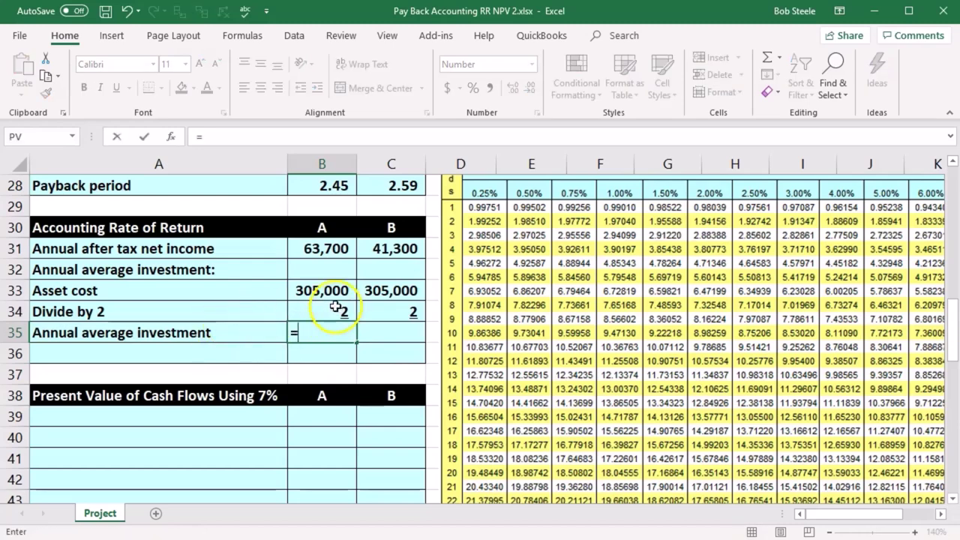
{"action": "left_click", "coordinate": [333, 293]}
{"action": "type", "text": "/"}
{"action": "left_click", "coordinate": [337, 311]}
{"action": "key", "text": "Return"}
{"action": "left_click", "coordinate": [332, 331]}
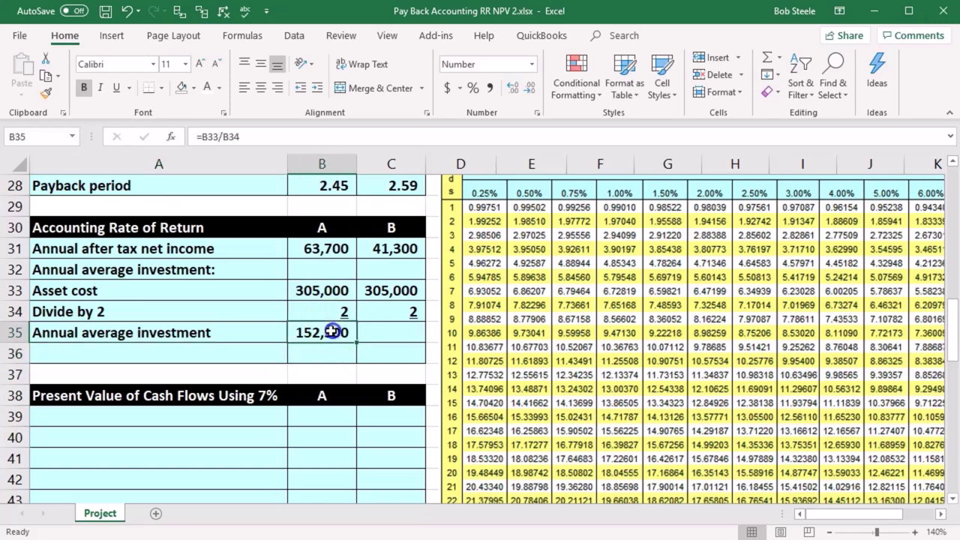
{"action": "left_click_drag", "start_coordinate": [357, 342], "coordinate": [409, 344]}
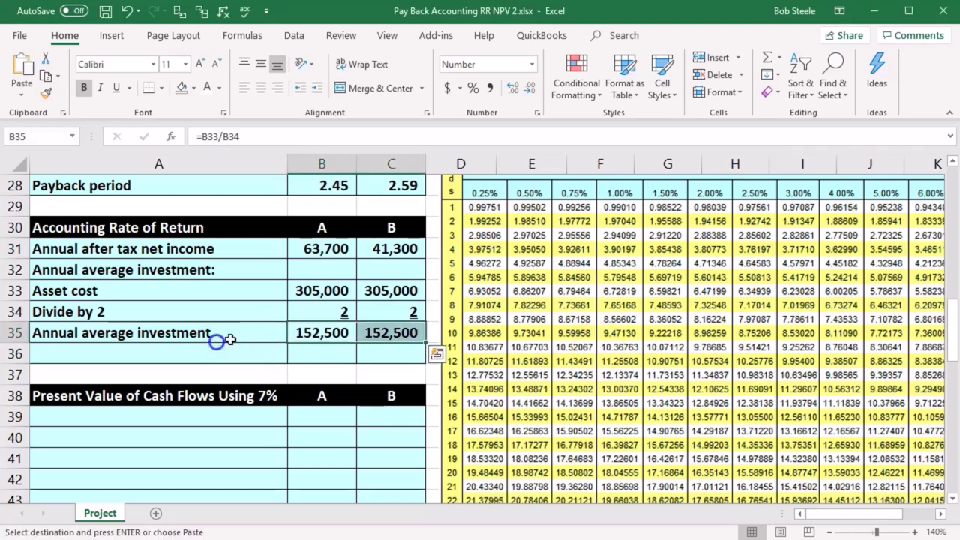
Paste the label "Accounting rate of return" into A36 and calculate Project A's rate in B36 as =B31/B35
{"action": "left_click", "coordinate": [191, 354]}
{"action": "key", "text": "ctrl+v"}
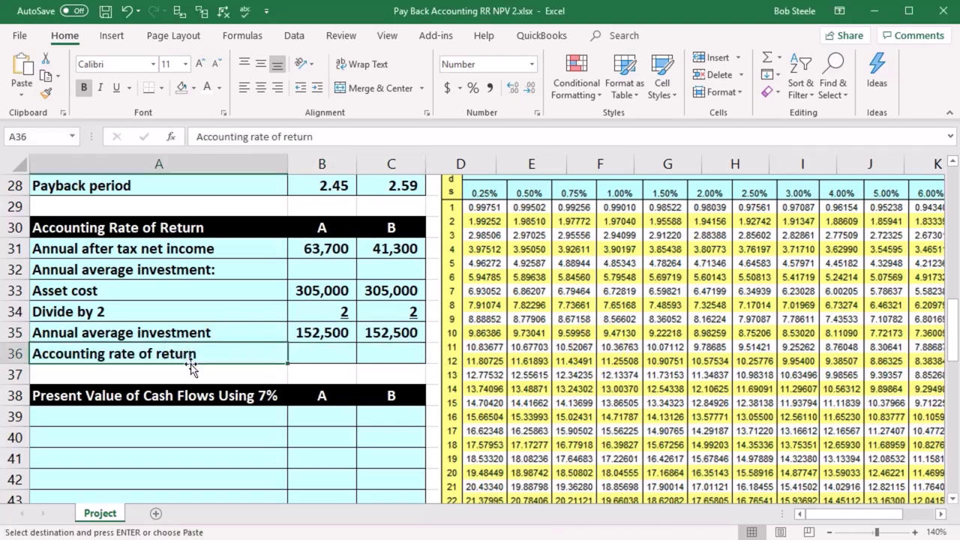
{"action": "key", "text": "Tab"}
{"action": "type", "text": "="}
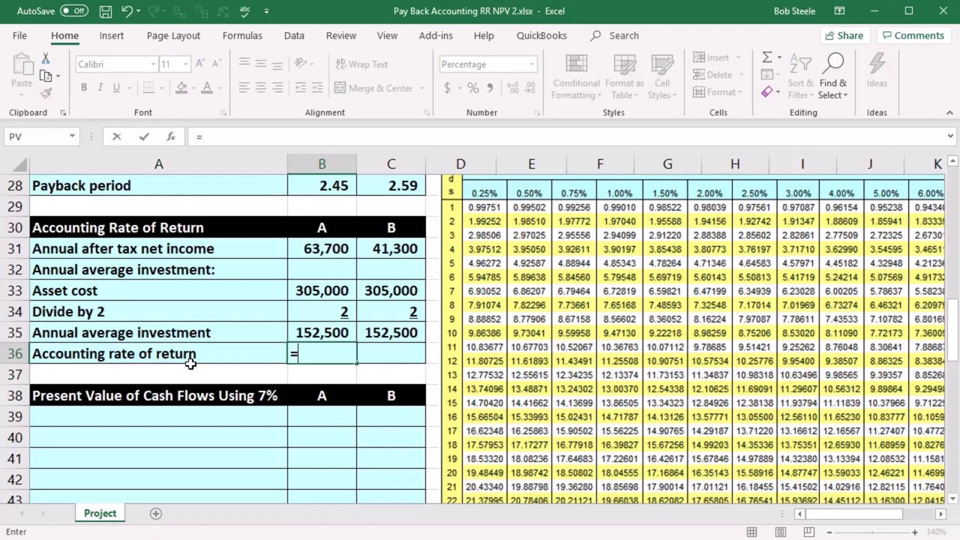
{"action": "left_click", "coordinate": [309, 255]}
{"action": "type", "text": "/"}
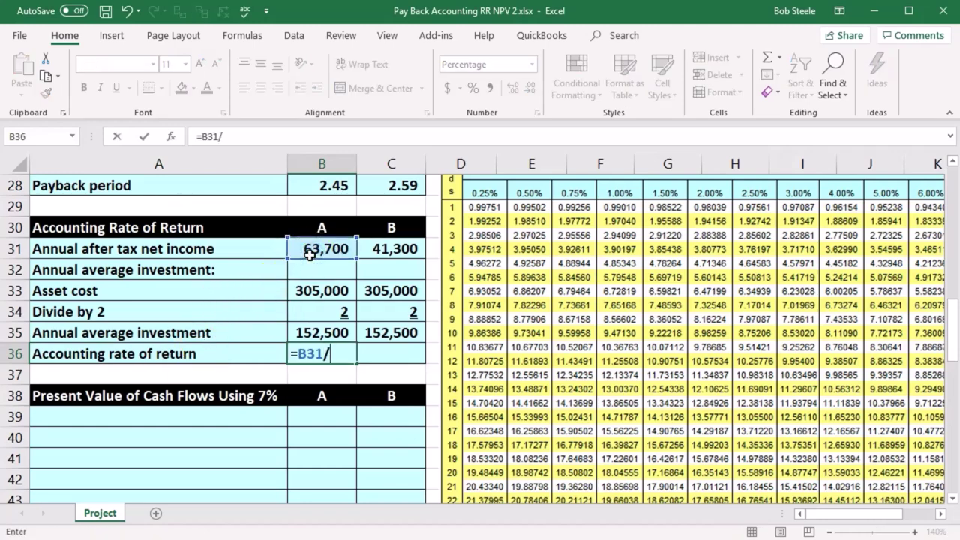
{"action": "left_click", "coordinate": [321, 335]}
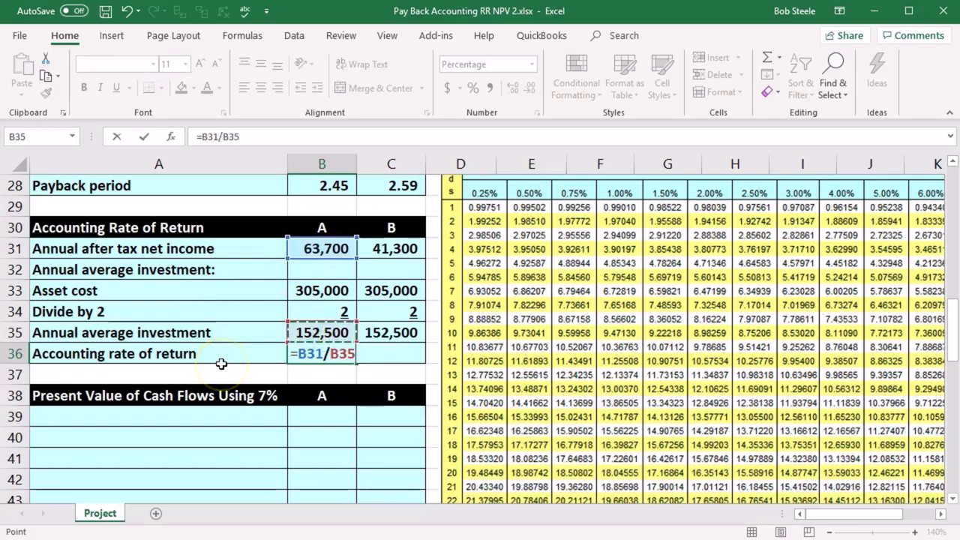
{"action": "key", "text": "Return"}
Calculate Project B's accounting rate of return in C36 as =C31/C35
{"action": "key", "text": "Up"}
{"action": "key", "text": "Right"}
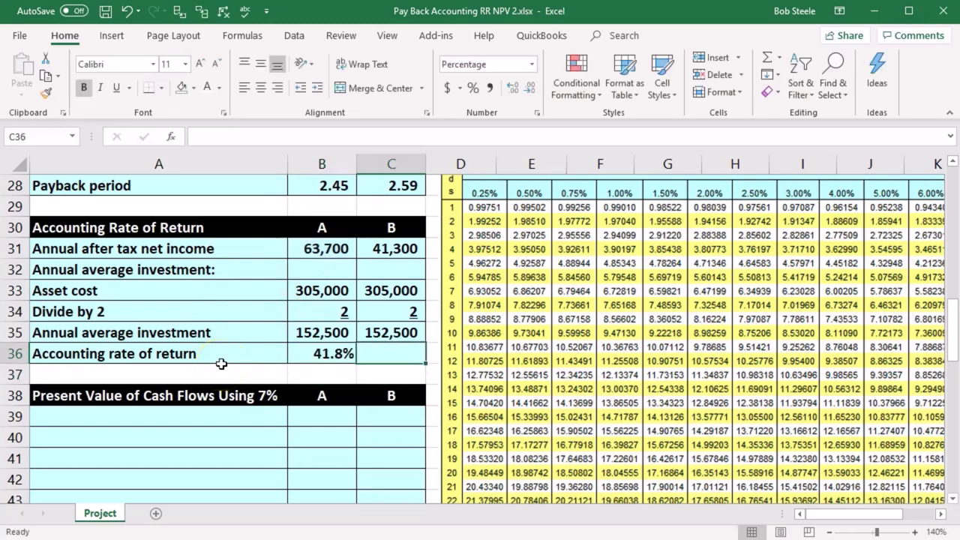
{"action": "type", "text": "="}
{"action": "left_click", "coordinate": [379, 251]}
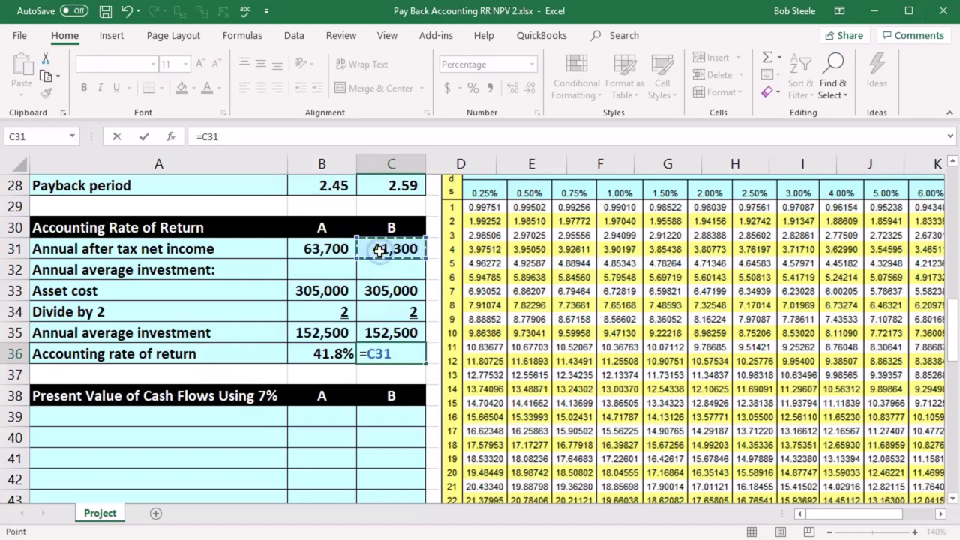
{"action": "type", "text": "/"}
{"action": "left_click", "coordinate": [385, 332]}
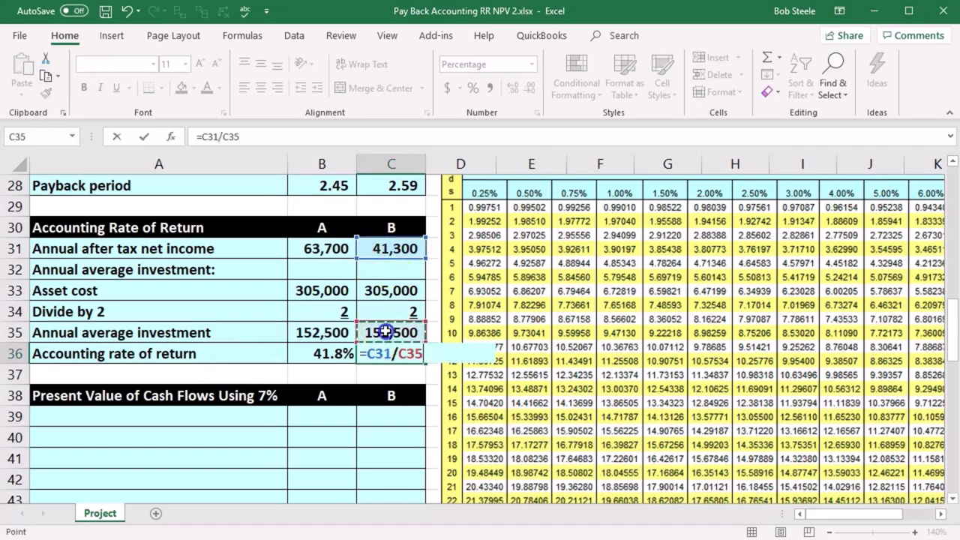
{"action": "key", "text": "Return"}
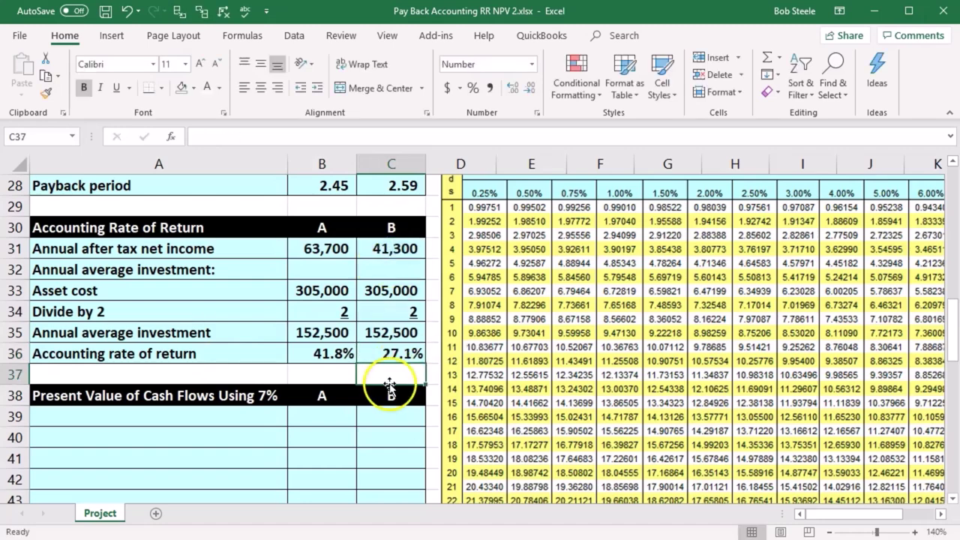
{"action": "left_click", "coordinate": [315, 355]}
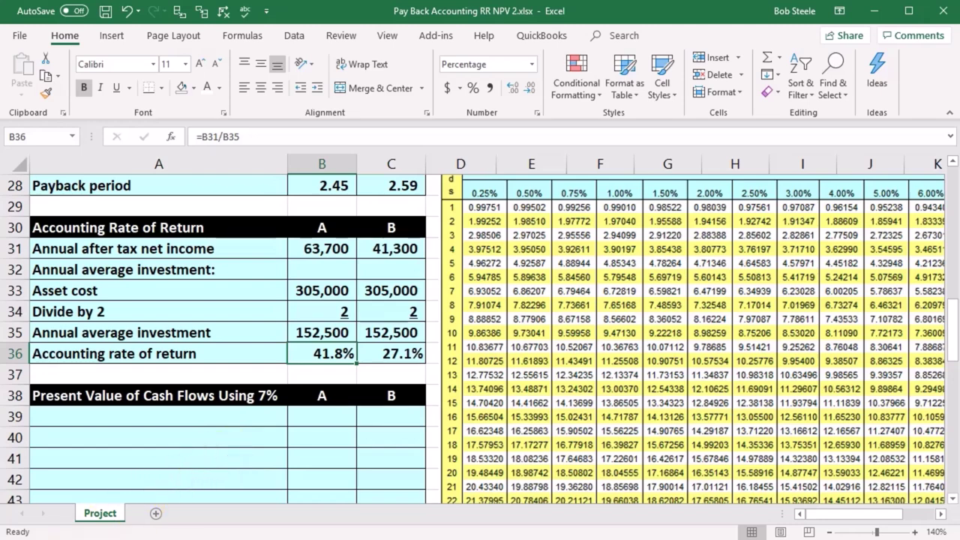
Enter the label "Annual cash inflow" in A39 and link B39 to Project A's expected net cash flow in B23
{"action": "scroll", "coordinate": [313, 425], "scroll_direction": "down", "scroll_amount": 1}
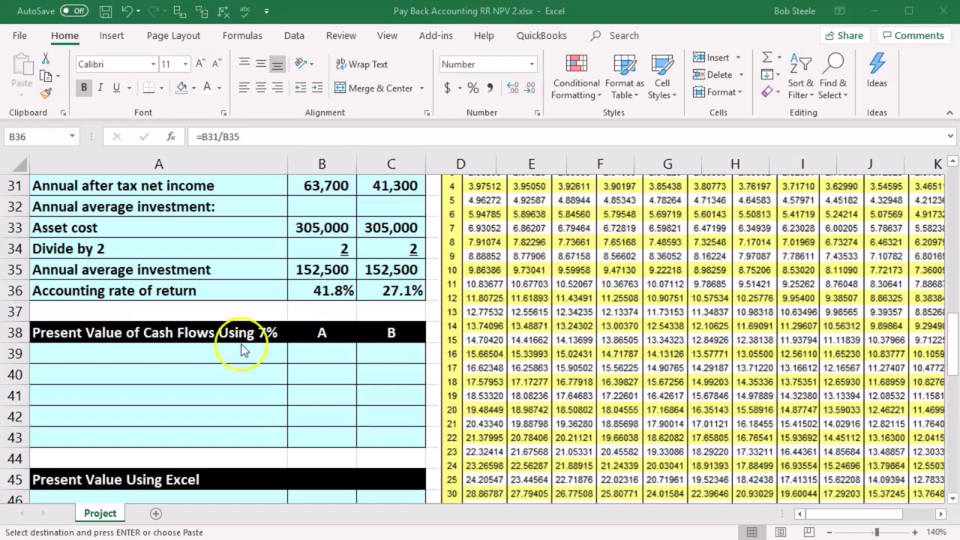
{"action": "left_click", "coordinate": [197, 358]}
{"action": "type", "text": "Annual cash inflow"}
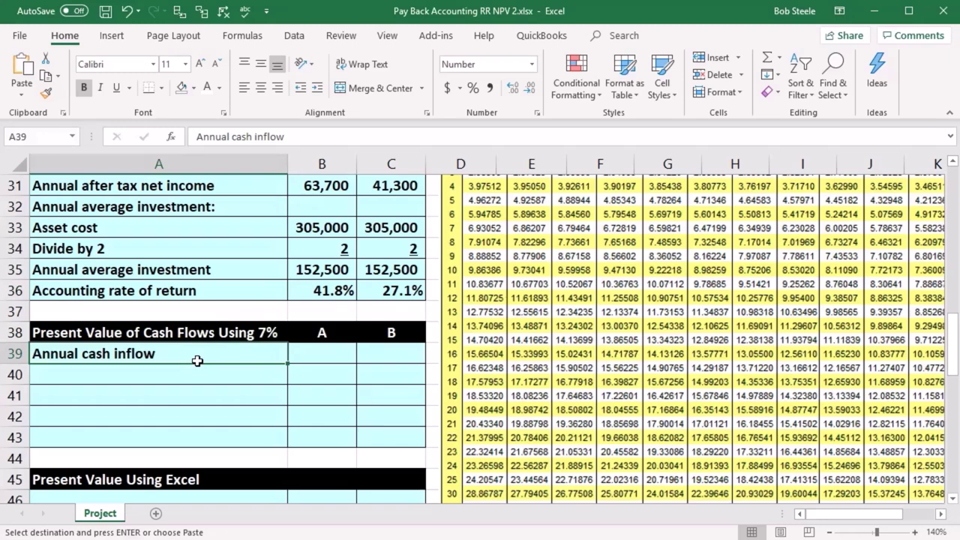
{"action": "key", "text": "Right"}
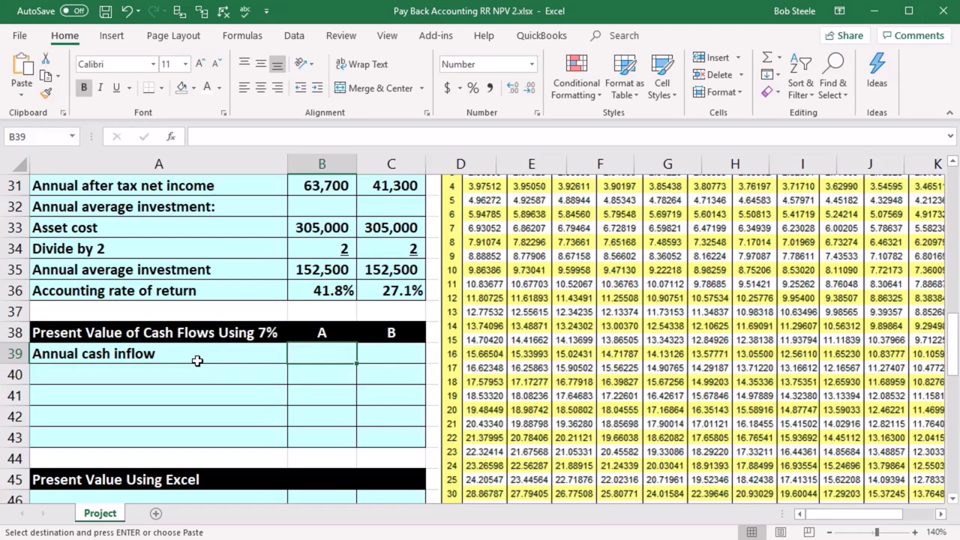
{"action": "type", "text": "="}
{"action": "scroll", "coordinate": [197, 361], "scroll_direction": "up", "scroll_amount": 5}
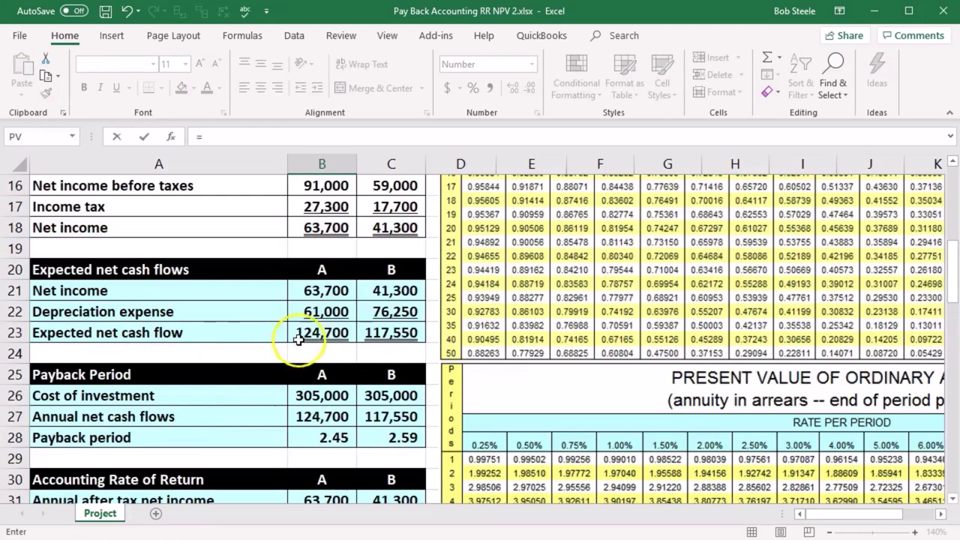
{"action": "left_click", "coordinate": [299, 340]}
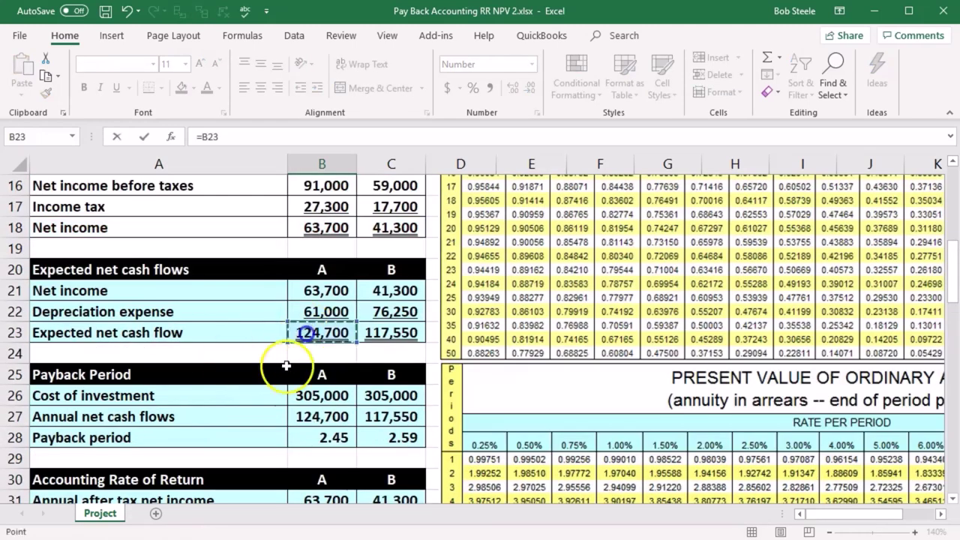
{"action": "key", "text": "Return"}
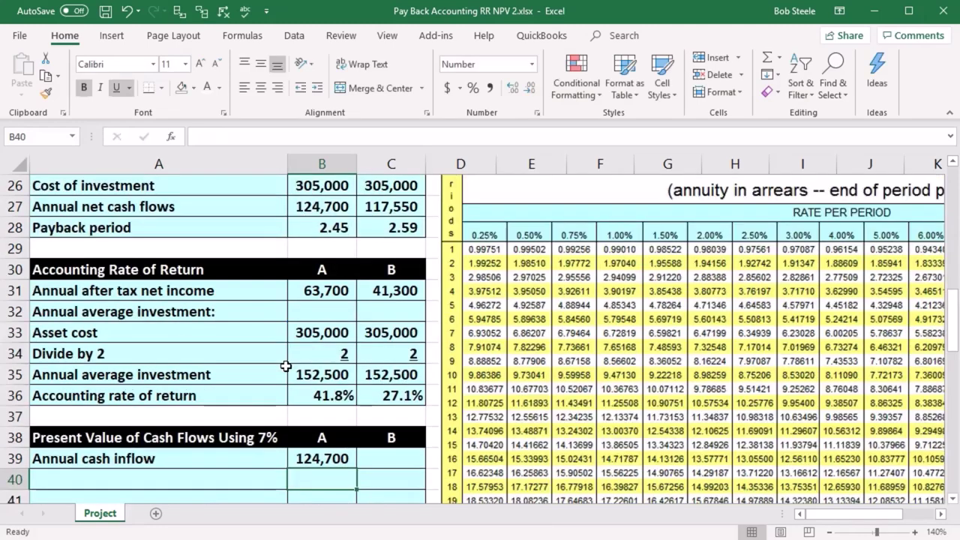
Link Project B's annual cash inflow in C39 to its expected net cash flow in C23
{"action": "key", "text": "Up"}
{"action": "key", "text": "Right"}
{"action": "type", "text": "="}
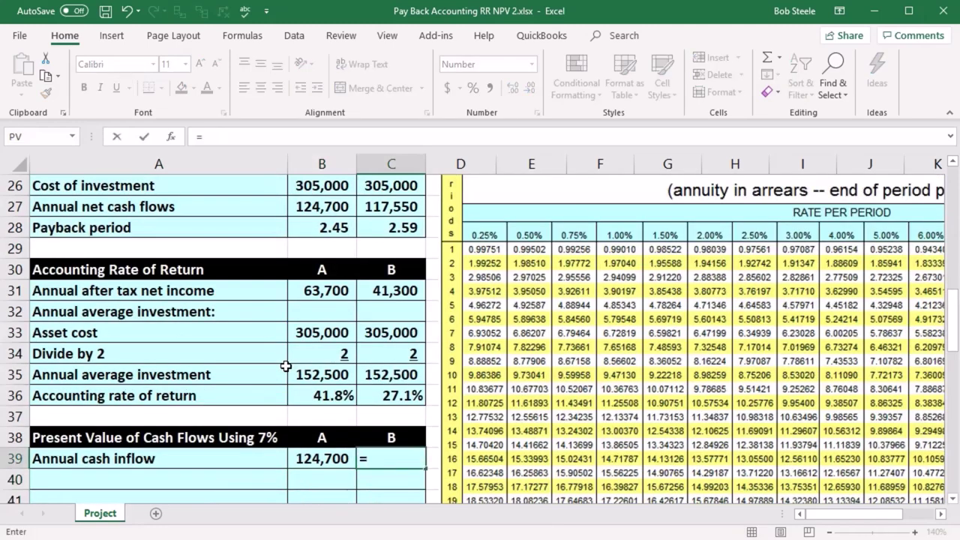
{"action": "scroll", "coordinate": [286, 366], "scroll_direction": "up", "scroll_amount": 2}
{"action": "left_click", "coordinate": [398, 248]}
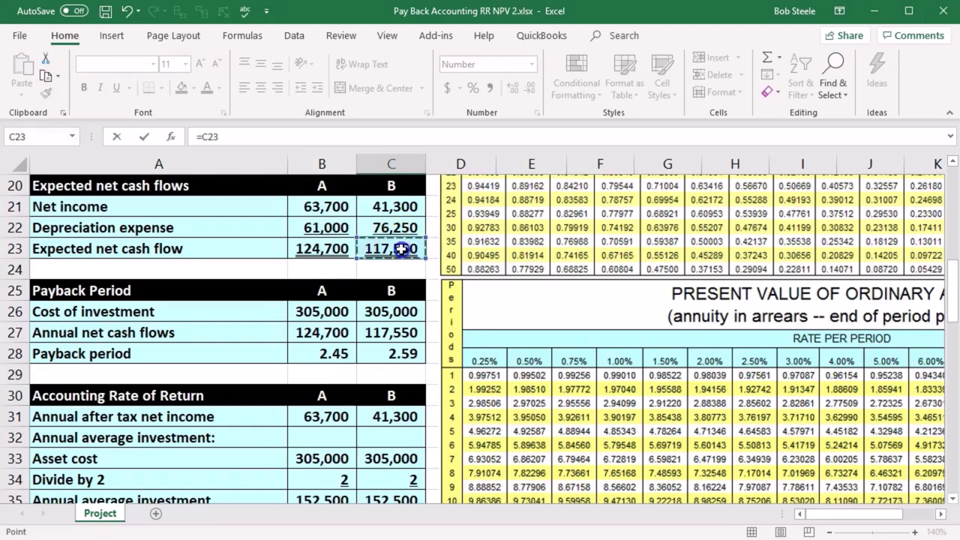
{"action": "key", "text": "Return"}
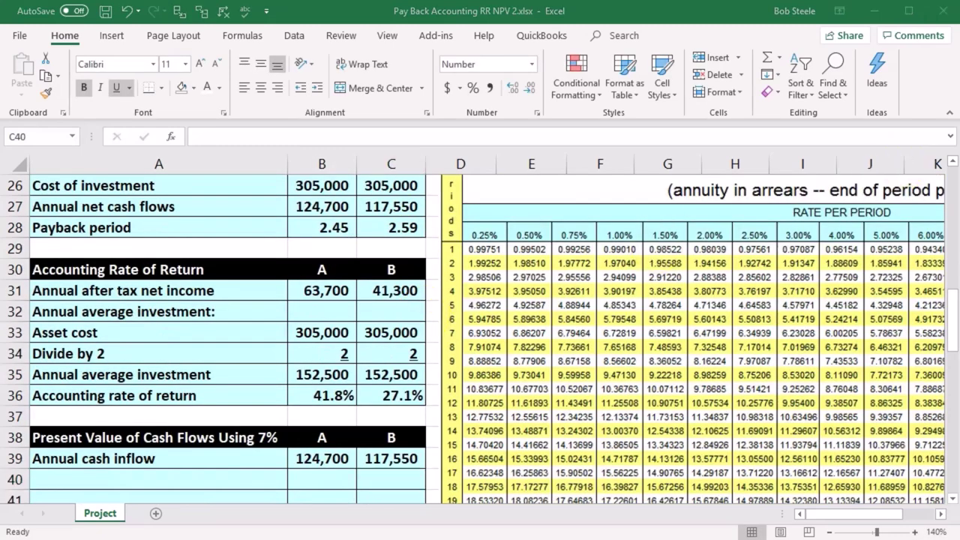
Paste the label "Present value of Annuity Chart" into A40 and look up the 7% factors in the ordinary annuity table
{"action": "key", "text": "ctrl+c"}
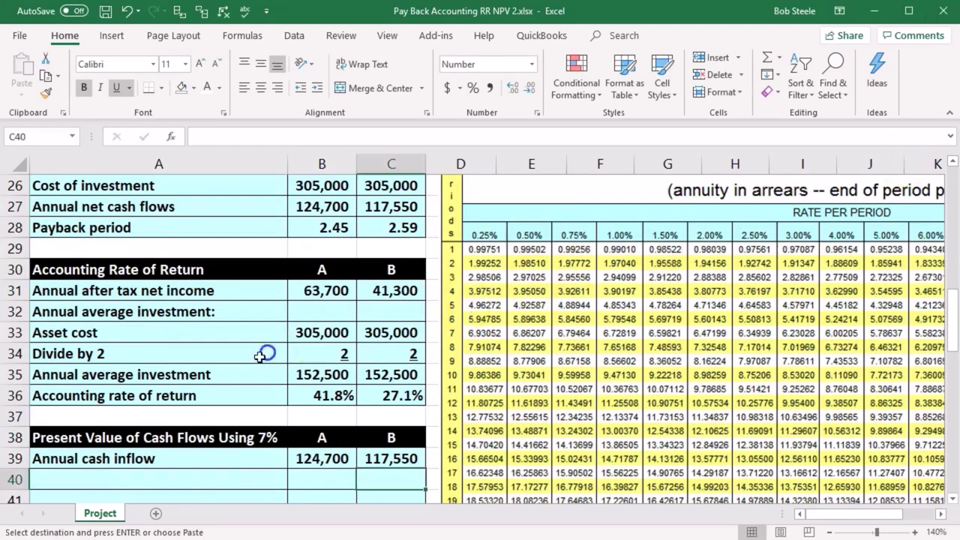
{"action": "scroll", "coordinate": [266, 352], "scroll_direction": "down", "scroll_amount": 1}
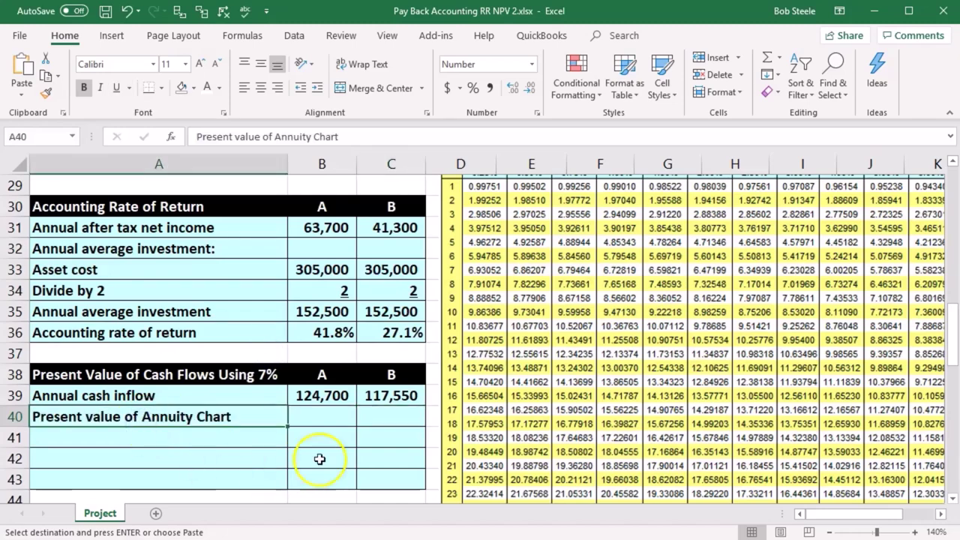
{"action": "left_click", "coordinate": [600, 403]}
{"action": "scroll", "coordinate": [600, 403], "scroll_direction": "up", "scroll_amount": 10}
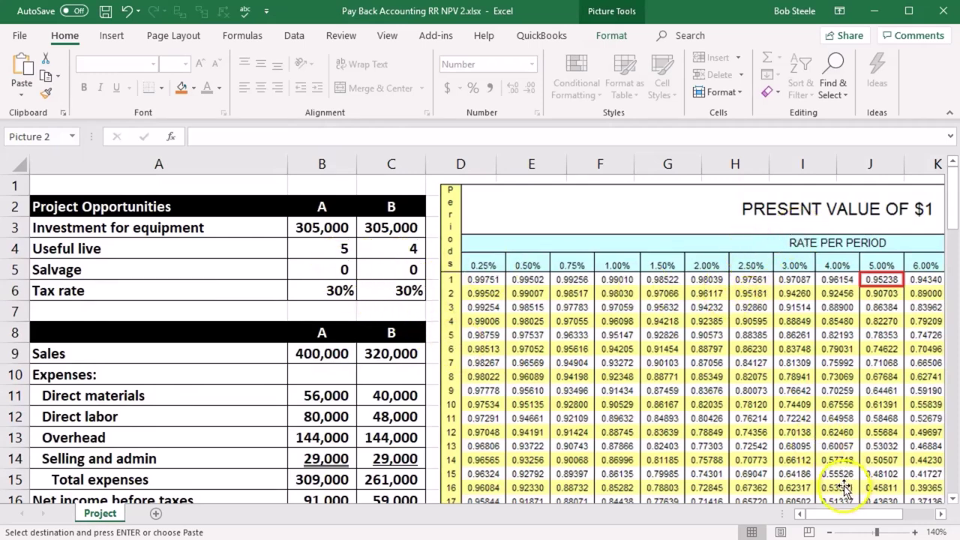
{"action": "scroll", "coordinate": [845, 474], "scroll_direction": "down", "scroll_amount": 7}
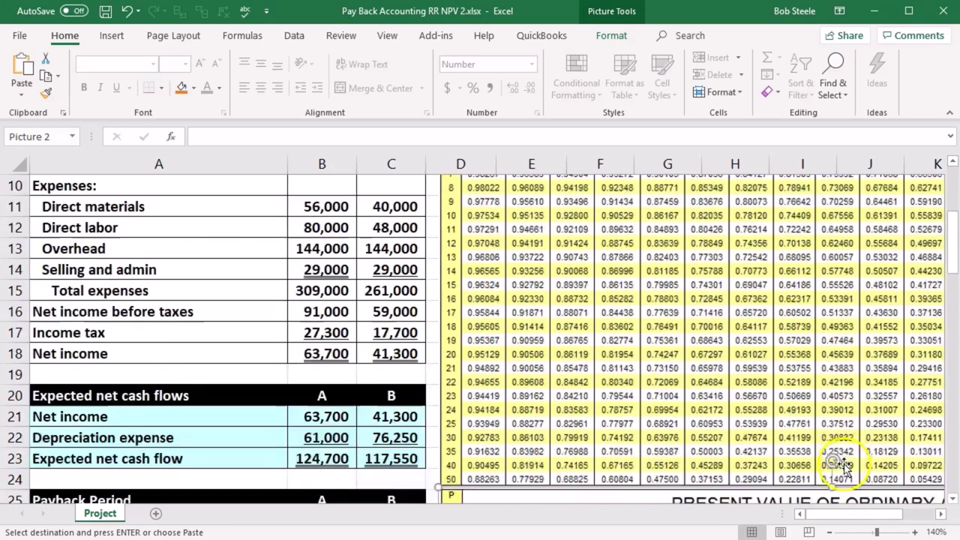
{"action": "scroll", "coordinate": [845, 456], "scroll_direction": "down", "scroll_amount": 1}
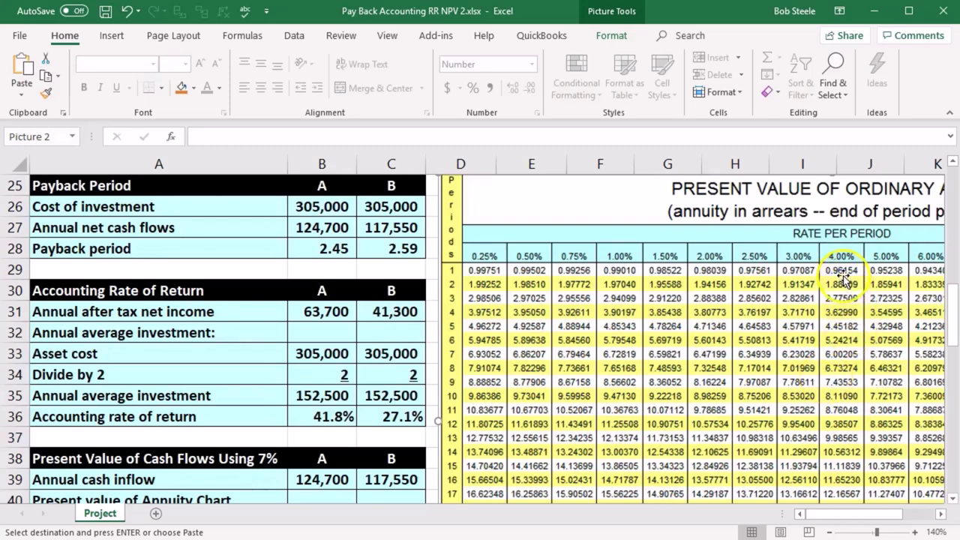
{"action": "left_click", "coordinate": [940, 514]}
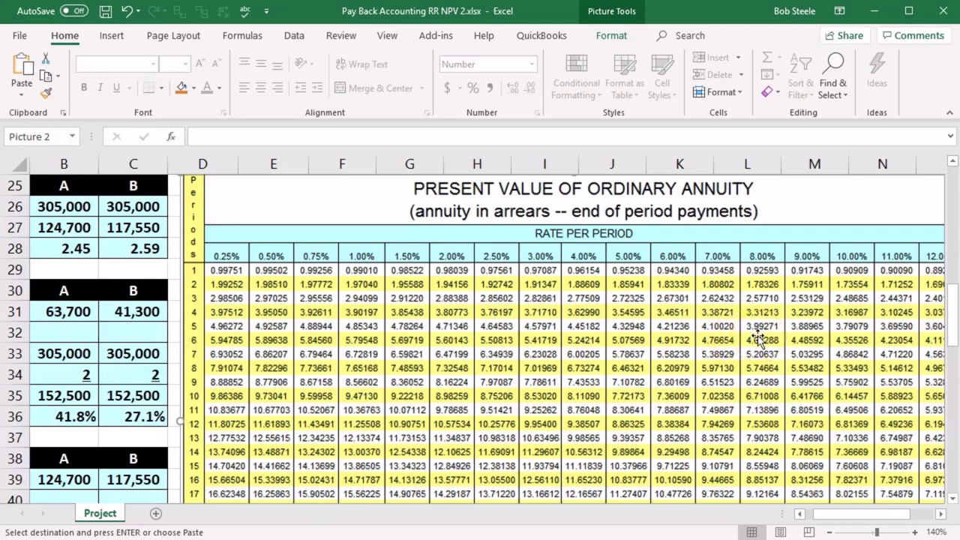
{"action": "left_click_drag", "start_coordinate": [846, 520], "coordinate": [835, 523]}
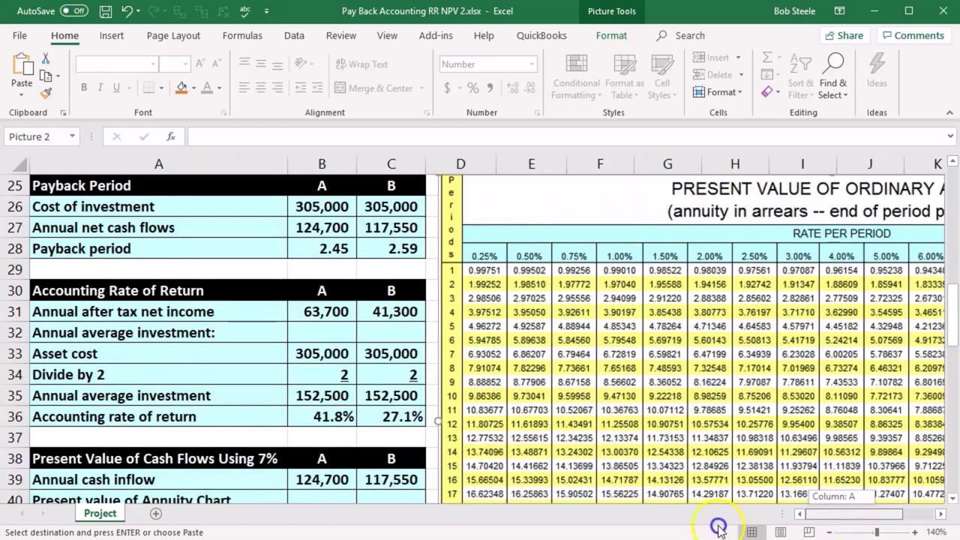
Enter the annuity factors 4.1002 for Project A in B40 and 3.3872 for Project B in C40
{"action": "left_click", "coordinate": [322, 440]}
{"action": "scroll", "coordinate": [322, 439], "scroll_direction": "down", "scroll_amount": 1}
{"action": "left_click", "coordinate": [322, 440]}
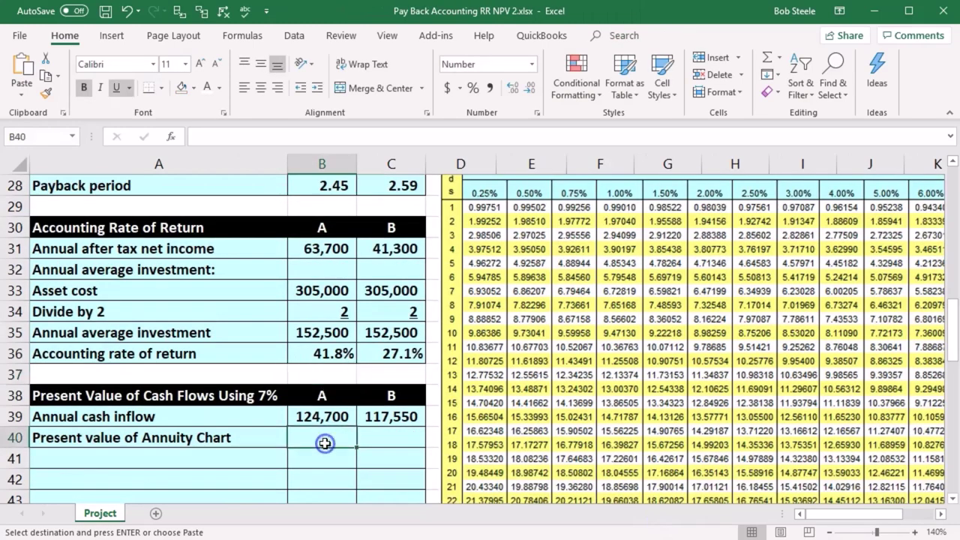
{"action": "key", "text": "Escape"}
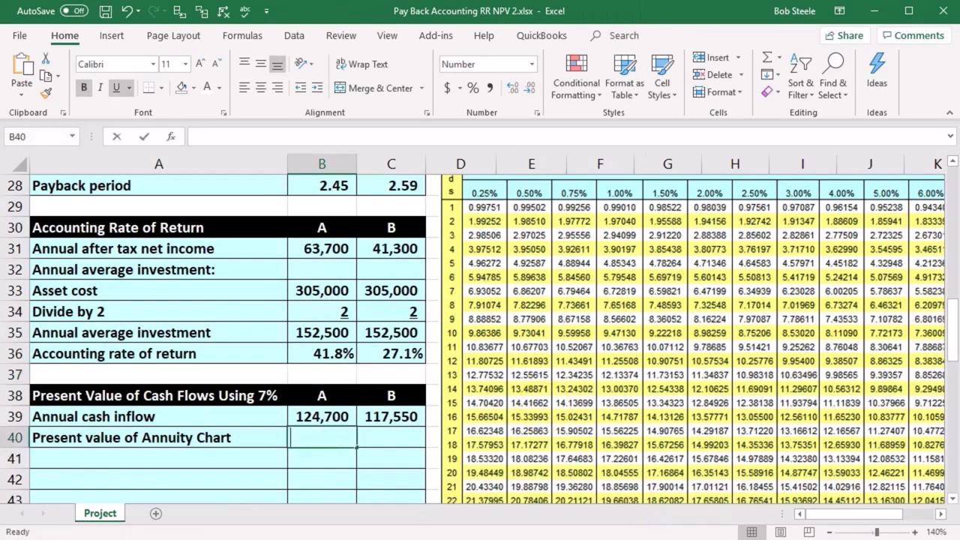
{"action": "type", "text": "4.1002"}
{"action": "key", "text": "Tab"}
{"action": "type", "text": "3.3872"}
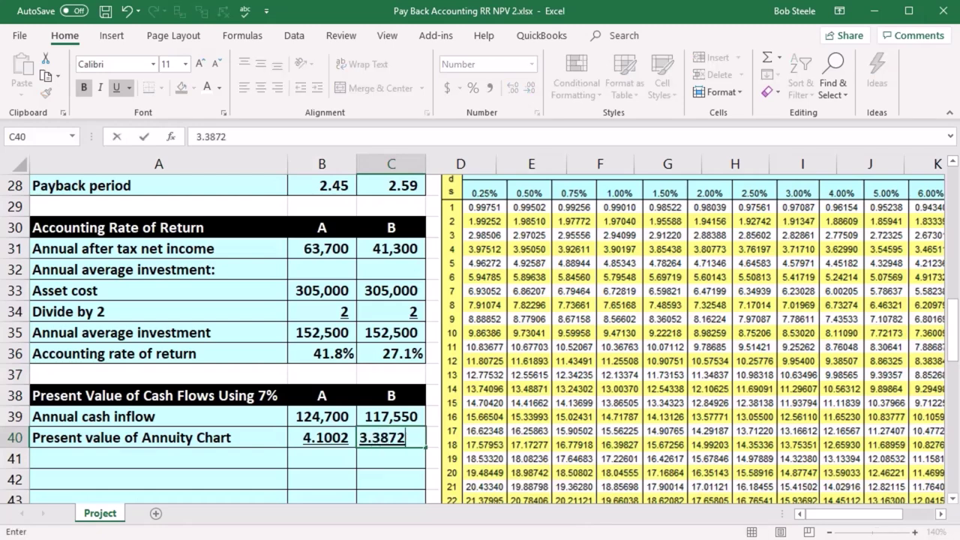
{"action": "key", "text": "Tab"}
{"action": "left_click_drag", "start_coordinate": [330, 439], "coordinate": [369, 443]}
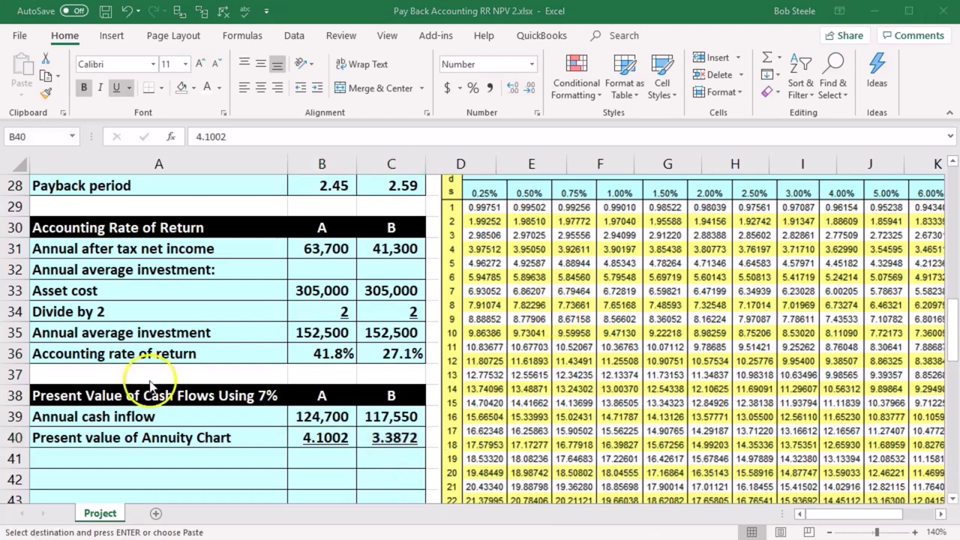
Paste the label "Present value of annual cash inflows" into A41 and calculate Project A's value in B41 as =B39*B40
{"action": "left_click", "coordinate": [130, 458]}
{"action": "key", "text": "ctrl+v"}
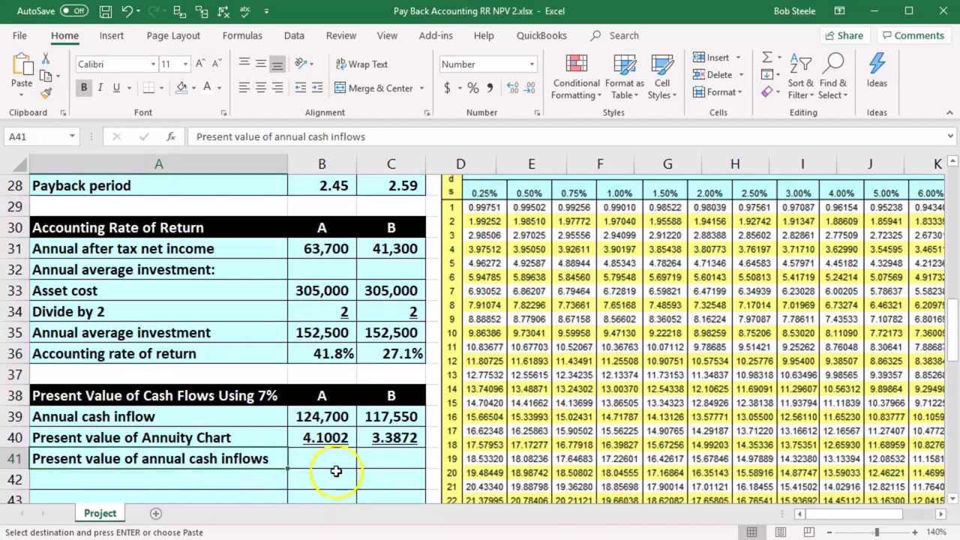
{"action": "scroll", "coordinate": [333, 472], "scroll_direction": "down", "scroll_amount": 1}
{"action": "left_click", "coordinate": [325, 400]}
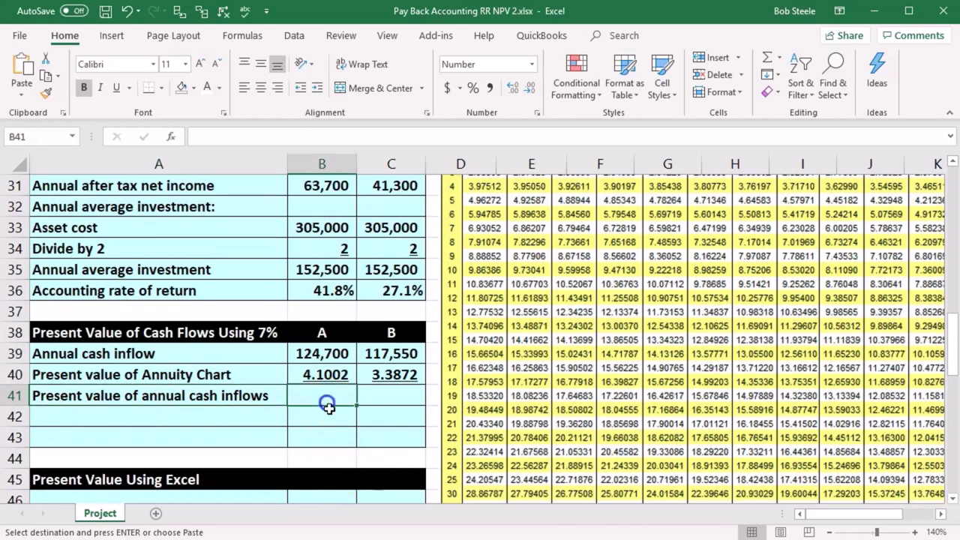
{"action": "type", "text": "="}
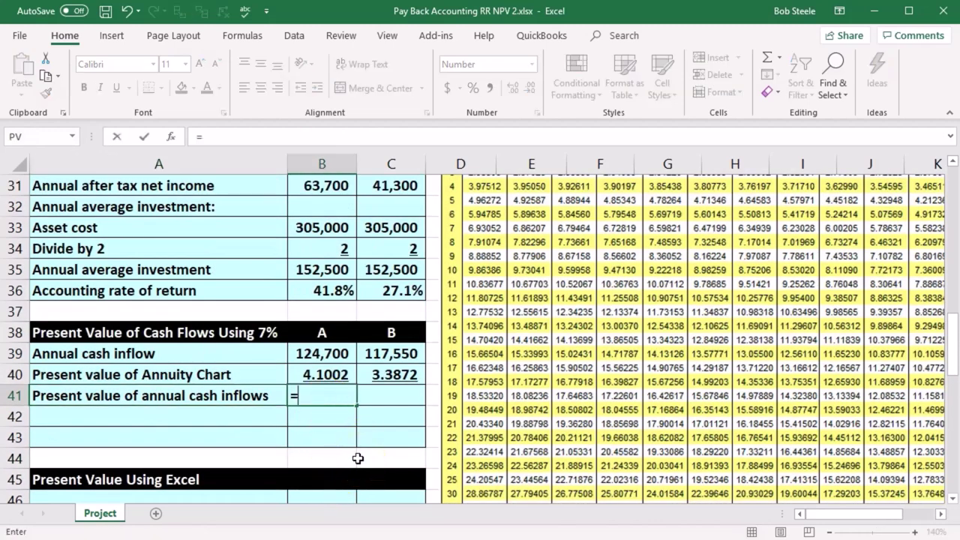
{"action": "left_click", "coordinate": [322, 354]}
{"action": "type", "text": "*"}
{"action": "left_click", "coordinate": [304, 373]}
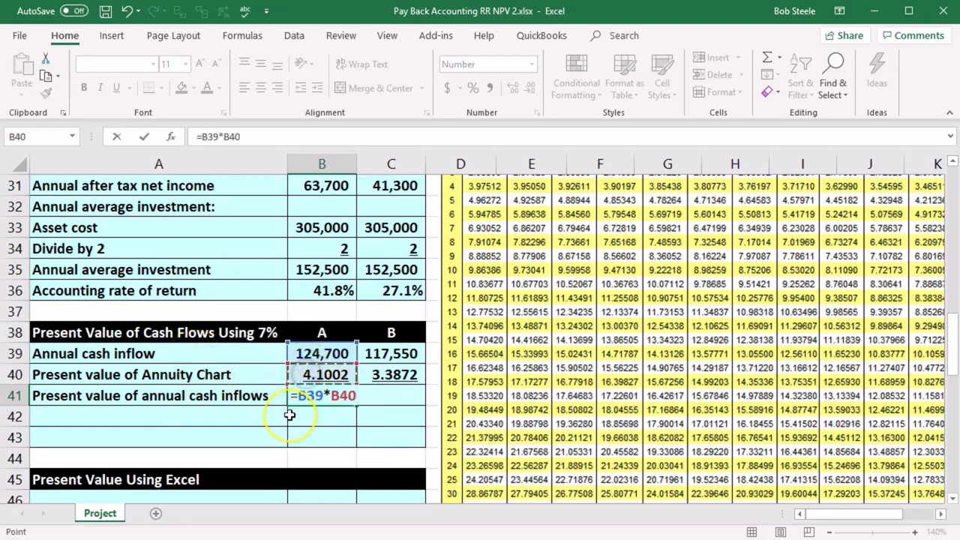
{"action": "key", "text": "Tab"}
Calculate Project B's present value of annual cash inflows in C41 as =C39*C40
{"action": "type", "text": "="}
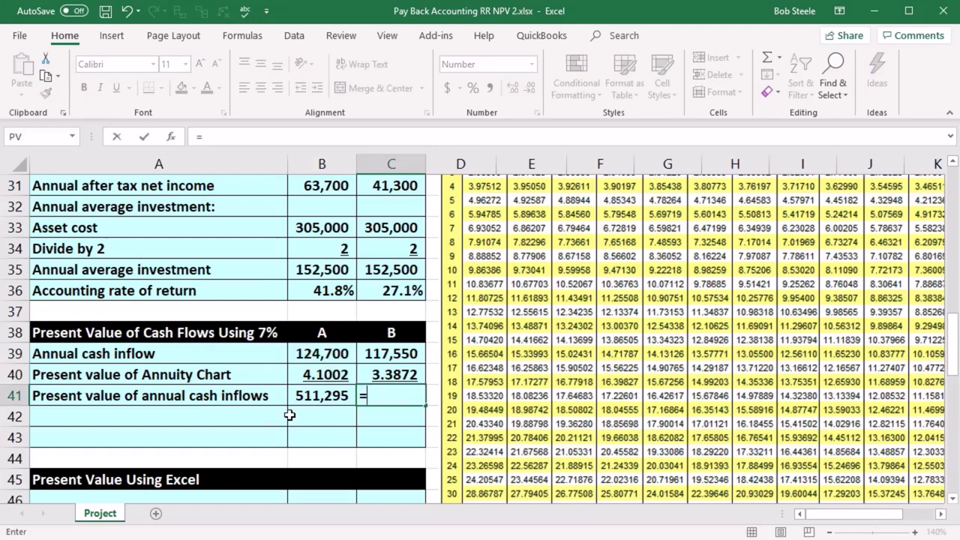
{"action": "left_click", "coordinate": [379, 356]}
{"action": "type", "text": "*"}
{"action": "left_click", "coordinate": [393, 376]}
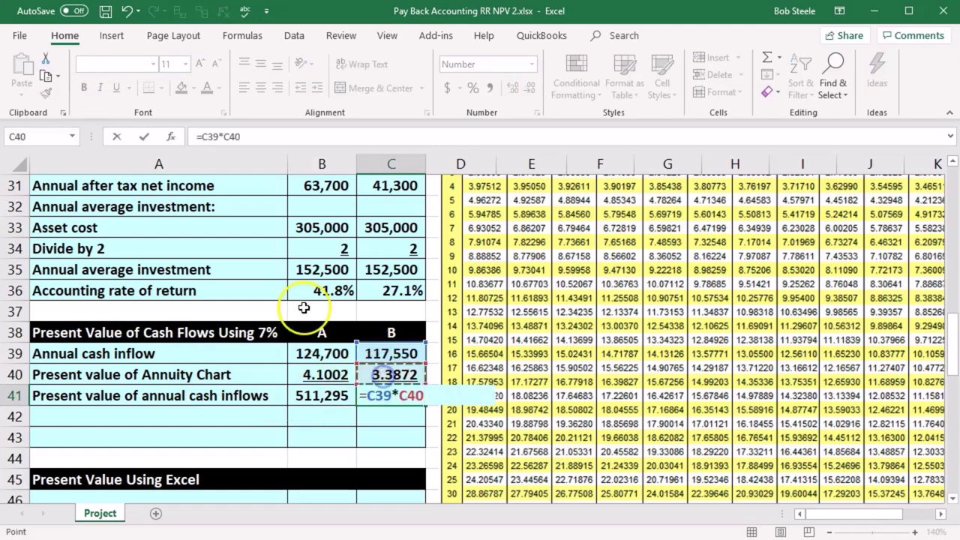
{"action": "key", "text": "Return"}
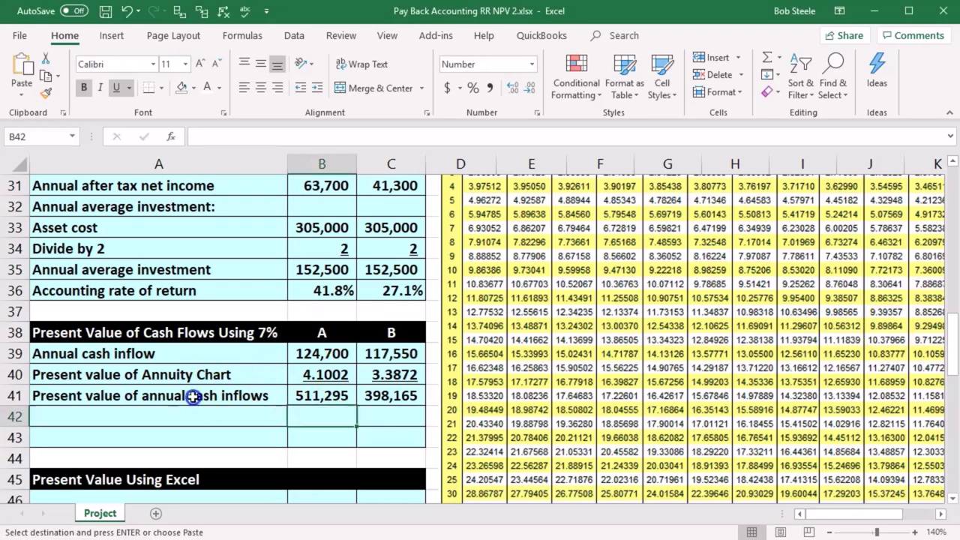
Paste the label "Cash outflow to purchase" into A42 and fill B42:C42 with the negative equipment investment, starting from =-B3
{"action": "left_click", "coordinate": [157, 414]}
{"action": "key", "text": "ctrl+v"}
{"action": "left_click", "coordinate": [314, 422]}
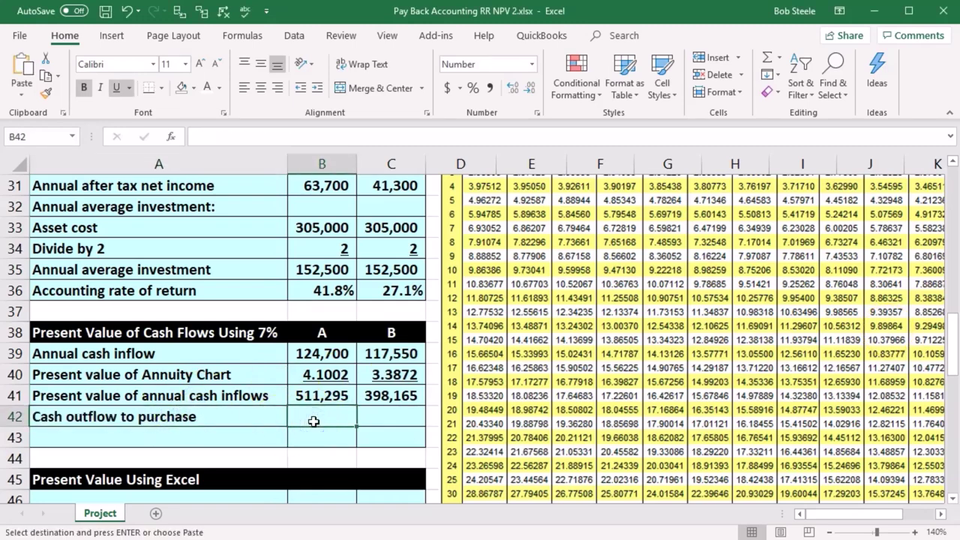
{"action": "type", "text": "-"}
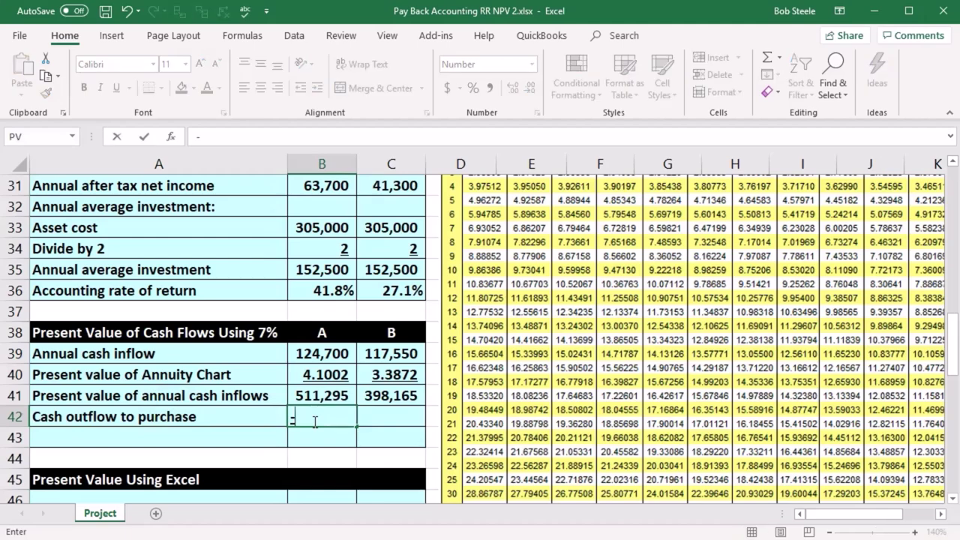
{"action": "scroll", "coordinate": [315, 423], "scroll_direction": "up", "scroll_amount": 10}
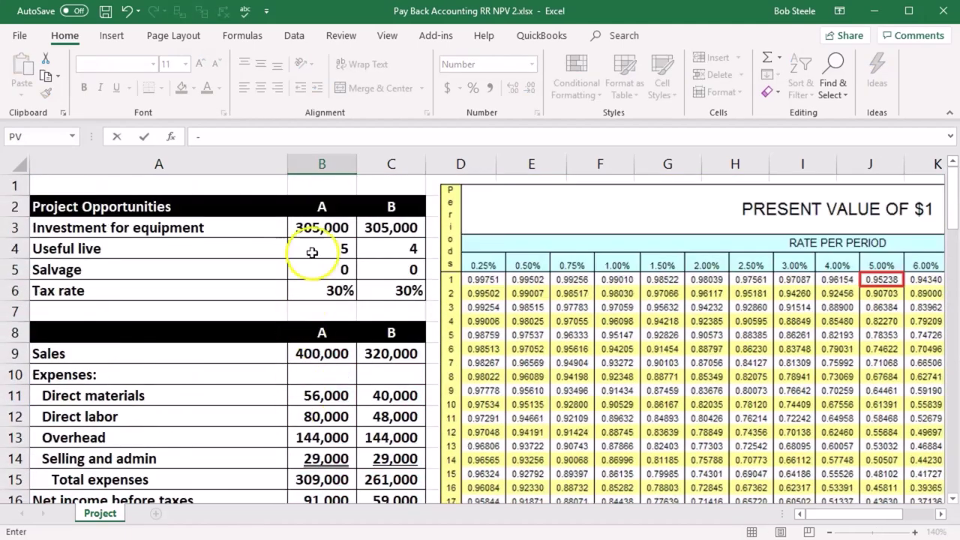
{"action": "left_click", "coordinate": [318, 225]}
{"action": "key", "text": "Return"}
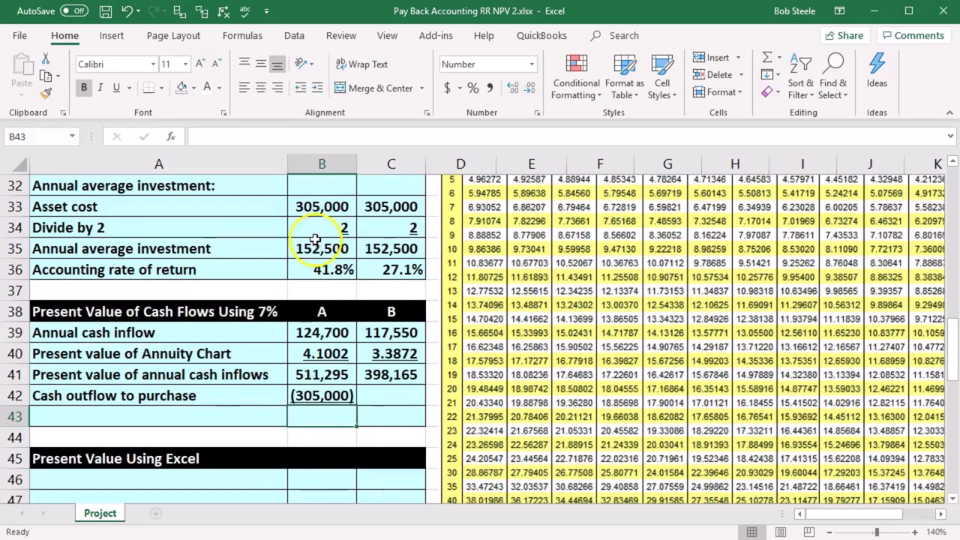
{"action": "left_click", "coordinate": [343, 396]}
{"action": "left_click_drag", "start_coordinate": [357, 406], "coordinate": [397, 400]}
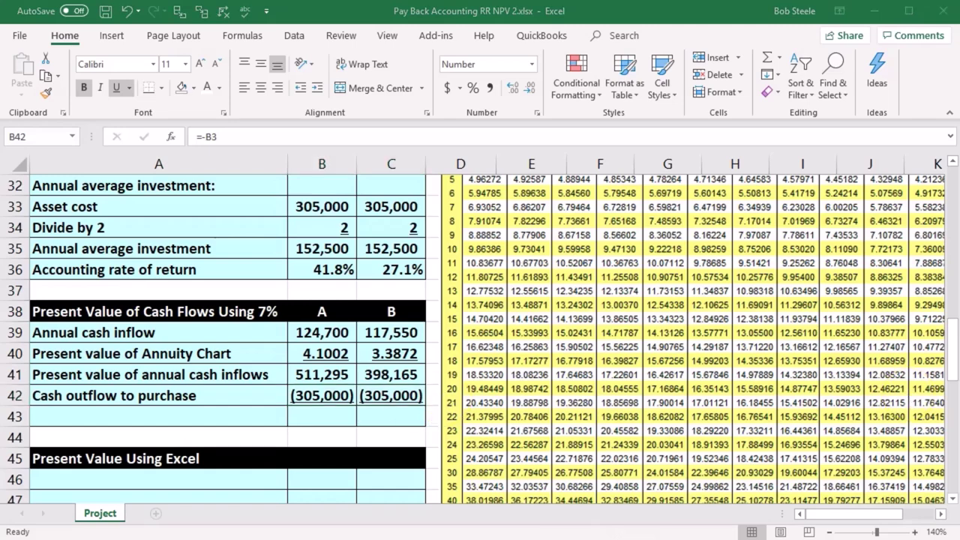
Paste the label "Present value of cash flows" into A43 and fill B43:C43 with the sum of rows 41 and 42, starting from =SUM(B41:B42)
{"action": "key", "text": "alt+Tab"}
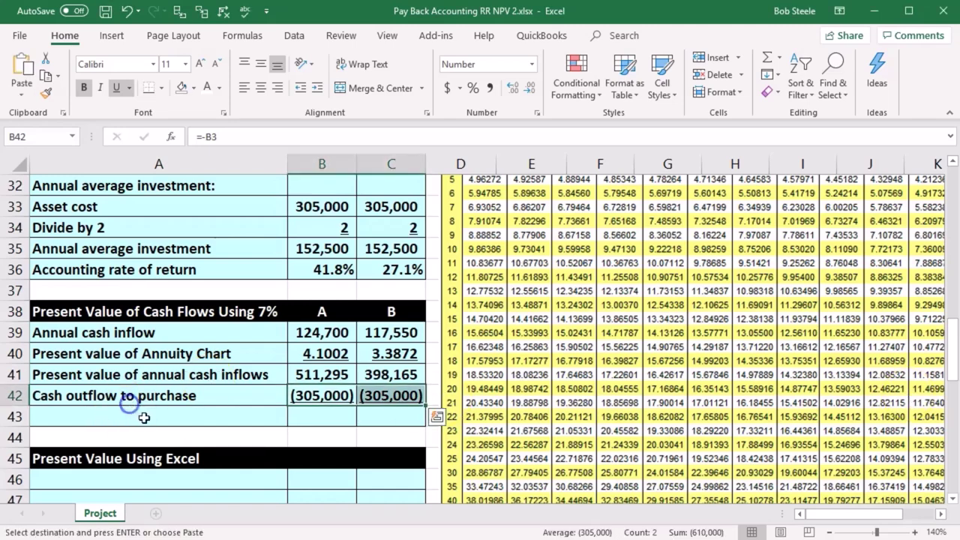
{"action": "left_click", "coordinate": [146, 417]}
{"action": "key", "text": "ctrl+v"}
{"action": "left_click", "coordinate": [300, 409]}
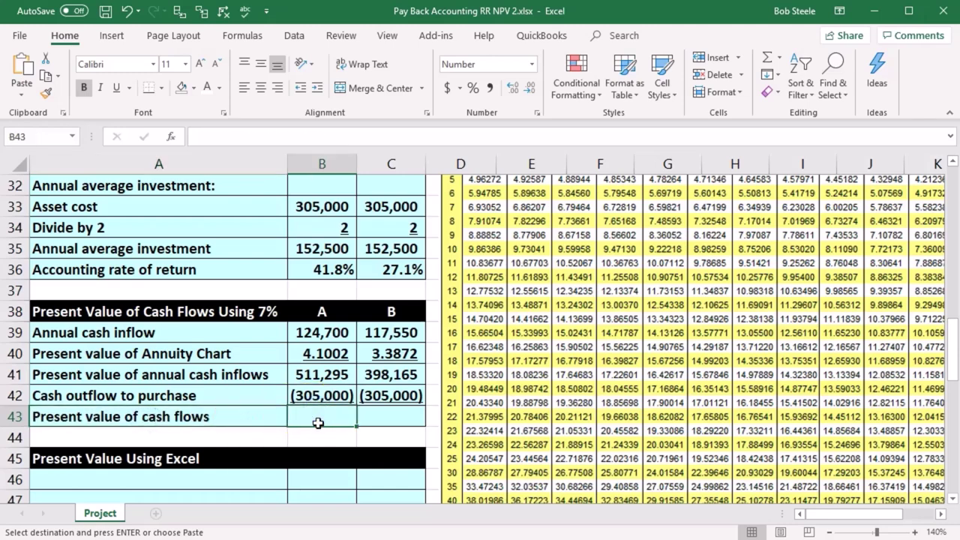
{"action": "type", "text": "=sum("}
{"action": "mouse_move", "coordinate": [322, 395]}
{"action": "left_mouse_down"}
{"action": "mouse_move", "coordinate": [323, 375]}
{"action": "mouse_move", "coordinate": [322, 396]}
{"action": "left_mouse_up"}
{"action": "key", "text": "Return"}
{"action": "left_click", "coordinate": [345, 419]}
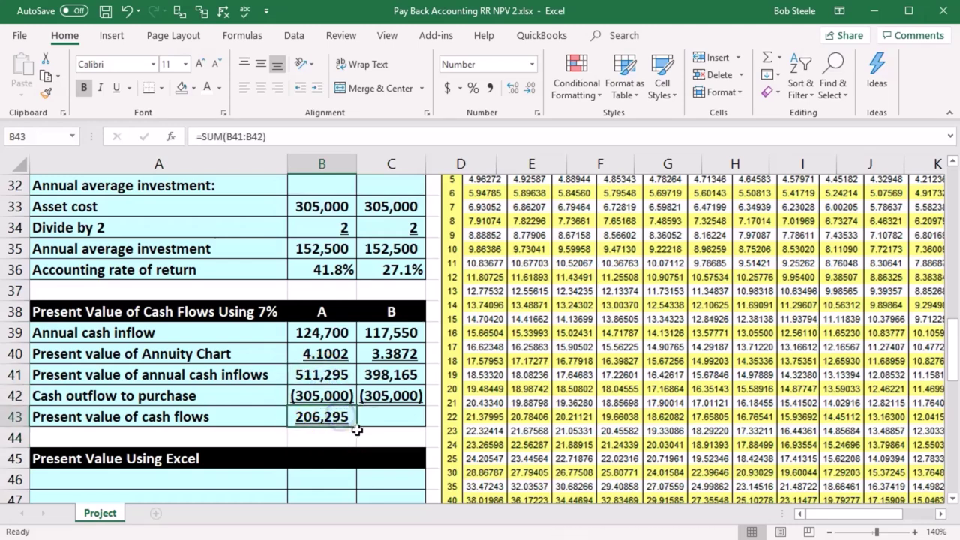
{"action": "left_click_drag", "start_coordinate": [356, 427], "coordinate": [403, 435]}
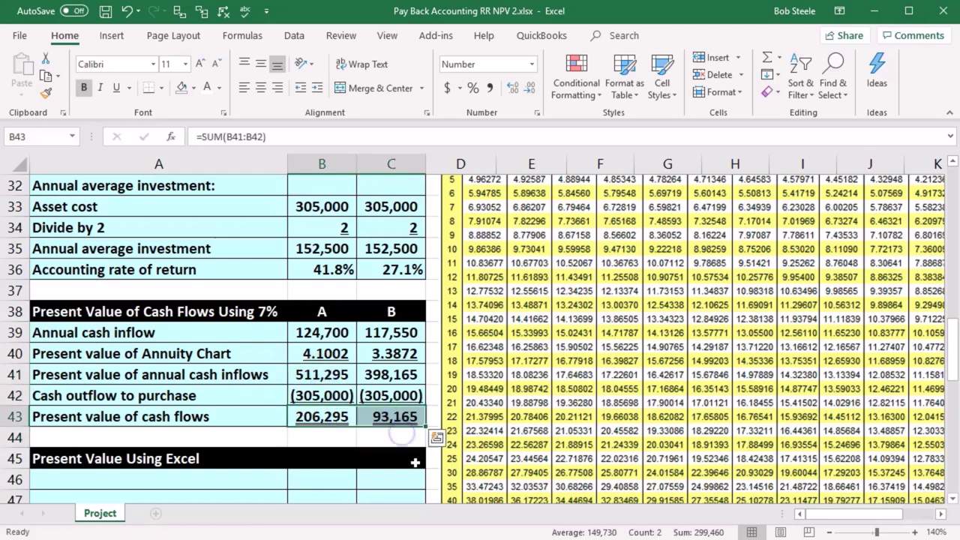
{"action": "left_click", "coordinate": [401, 480]}
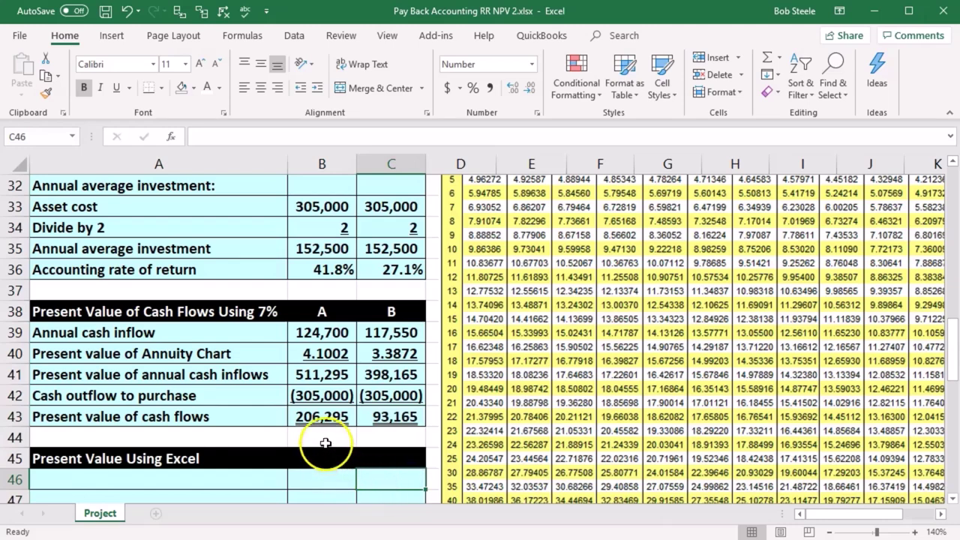
{"action": "left_click", "coordinate": [323, 417]}
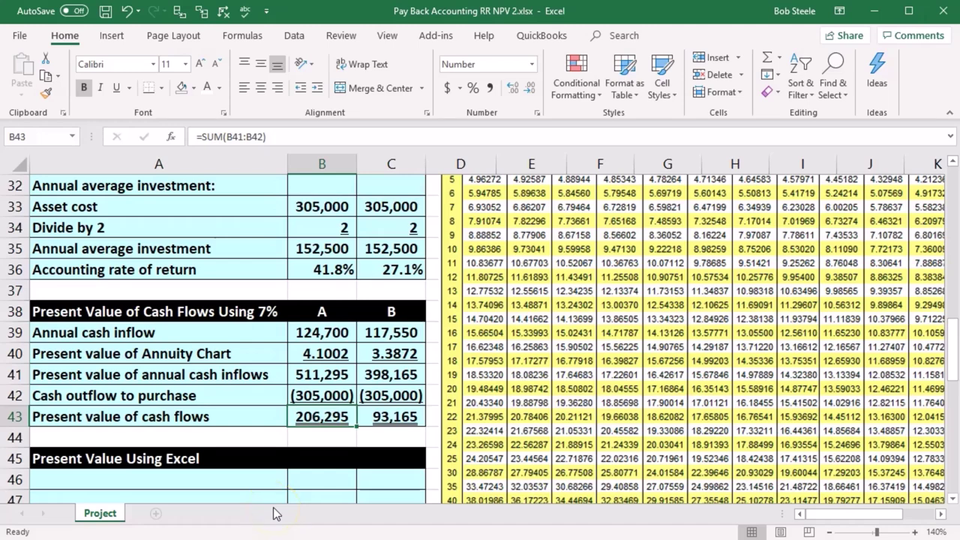
{"action": "key", "text": "Right"}
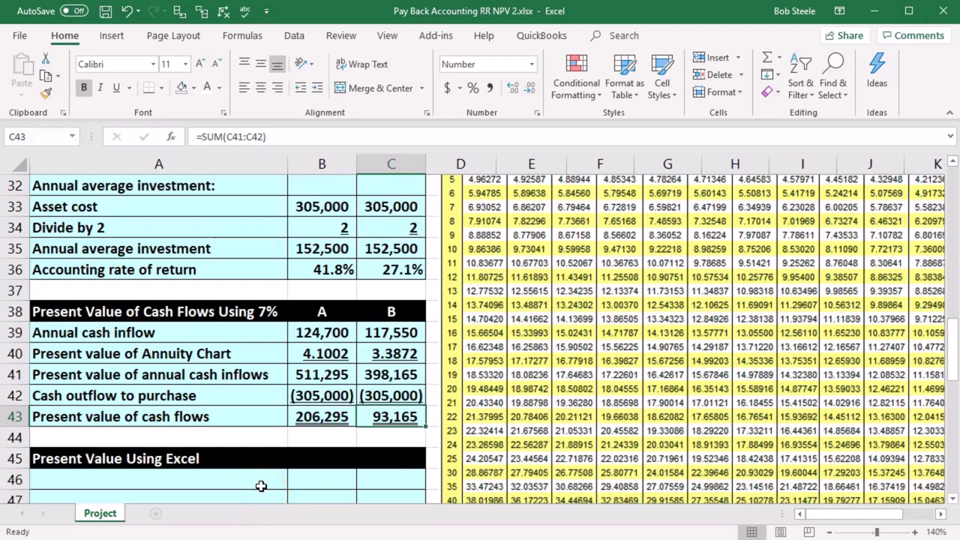
{"action": "left_click", "coordinate": [193, 416]}
Enter the label "PV" in A46, the first row under Present Value Using Excel
{"action": "scroll", "coordinate": [193, 416], "scroll_direction": "down", "scroll_amount": 2}
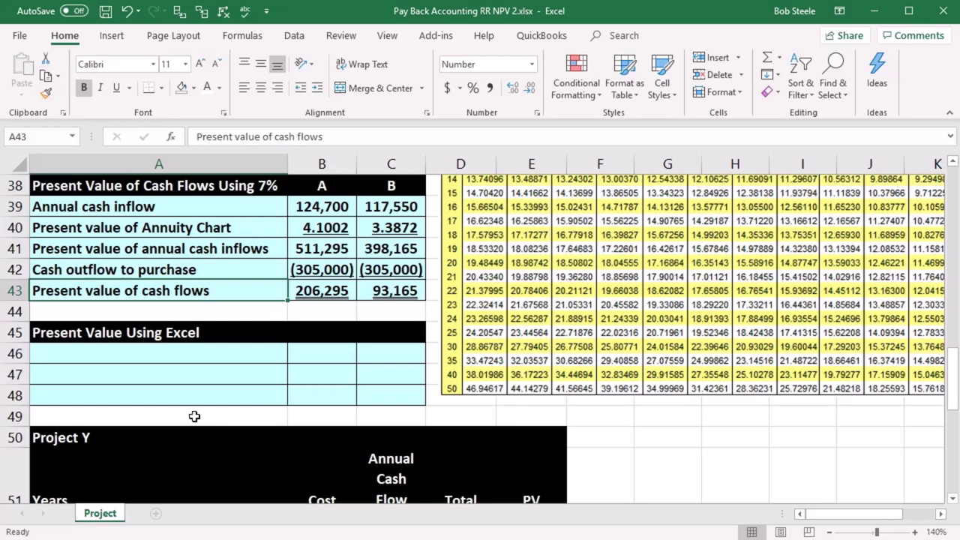
{"action": "left_click", "coordinate": [151, 356]}
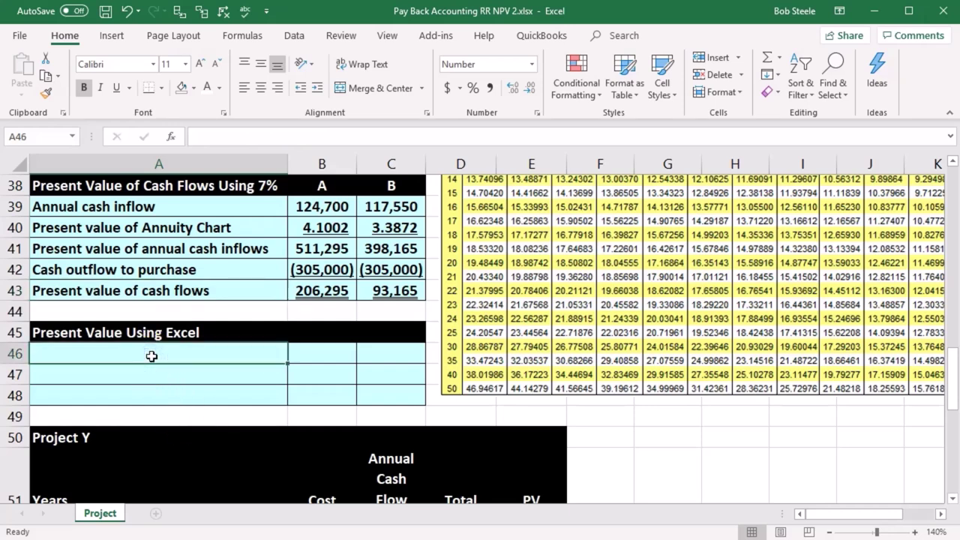
{"action": "type", "text": "PV"}
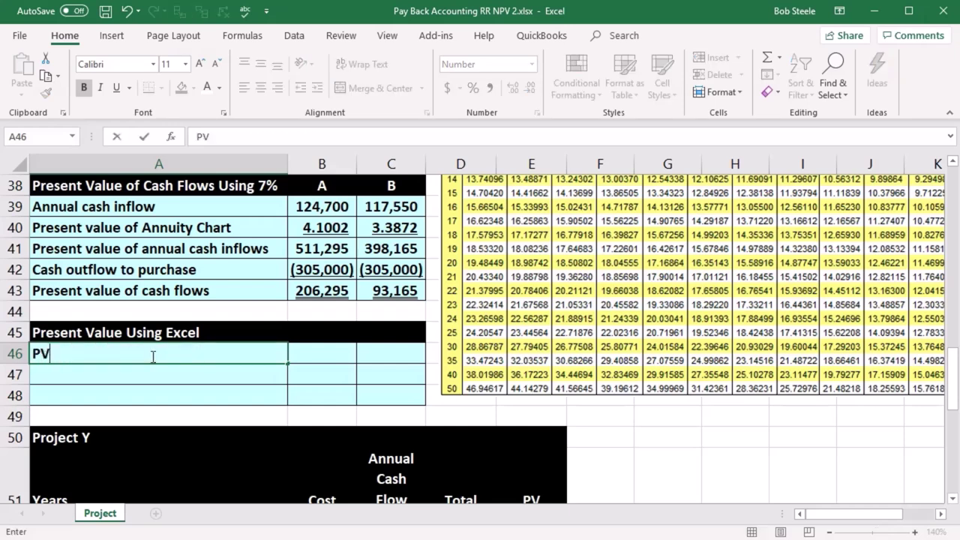
{"action": "key", "text": "Tab"}
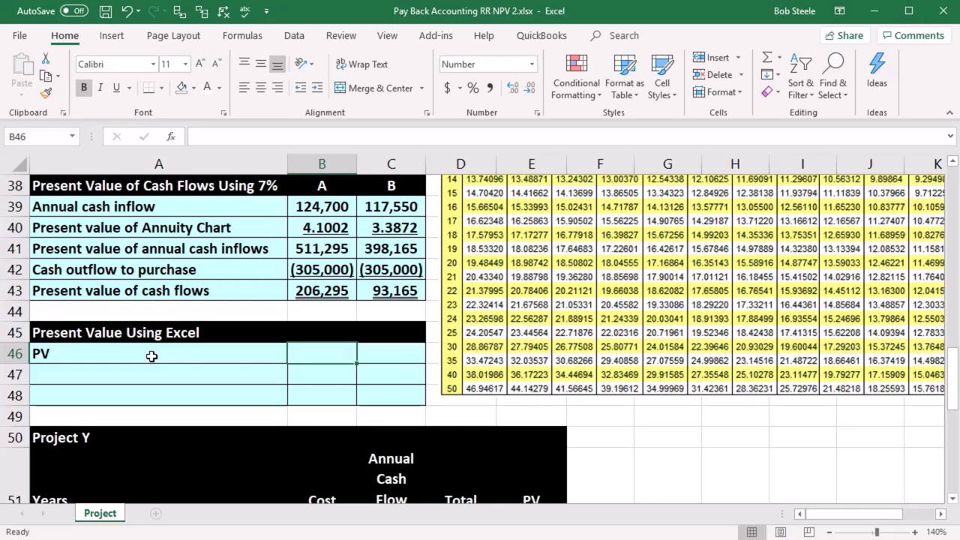
Calculate Project A's present value in B46 as -PV(.07,B4,B39) and compare it with the annuity-table figure in B41
{"action": "type", "text": "-"}
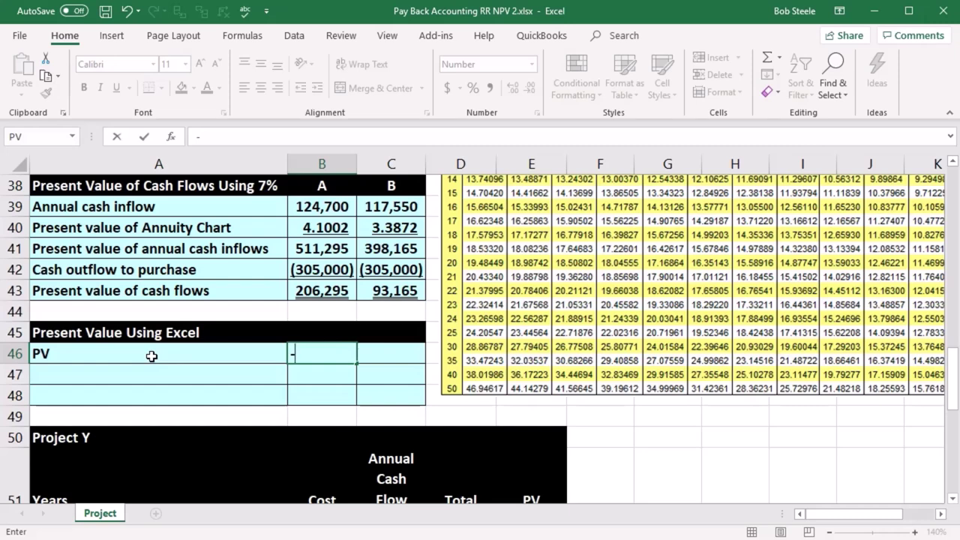
{"action": "type", "text": "pv"}
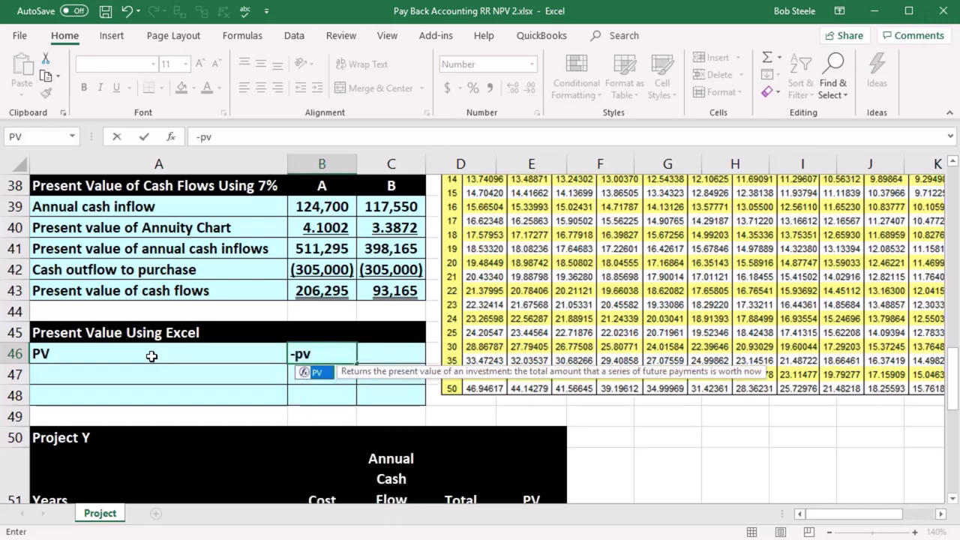
{"action": "double_click", "coordinate": [304, 375]}
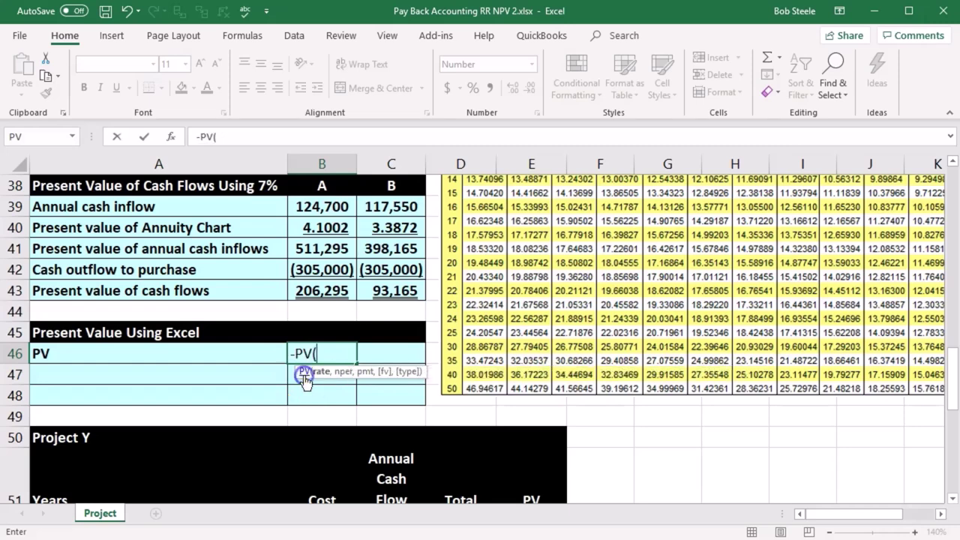
{"action": "left_click", "coordinate": [336, 357]}
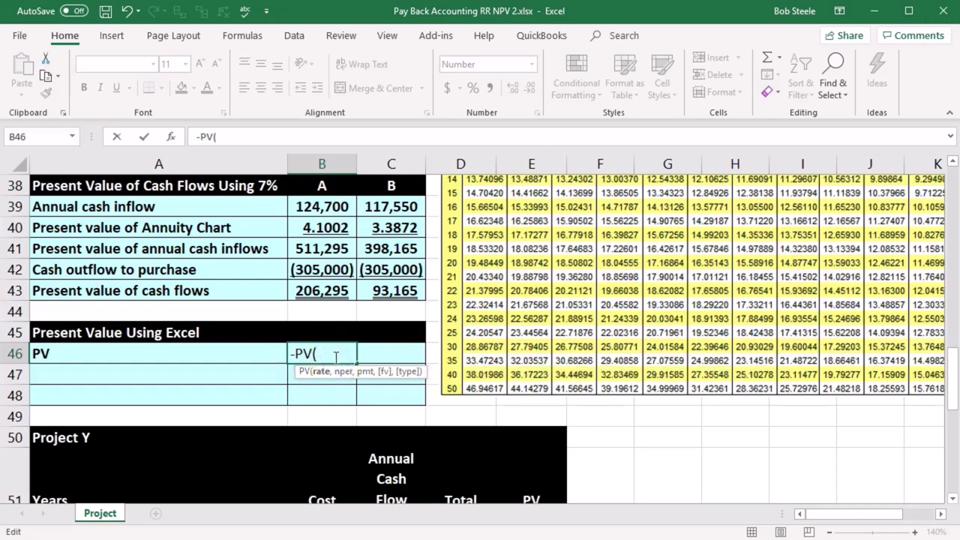
{"action": "type", "text": ".07,"}
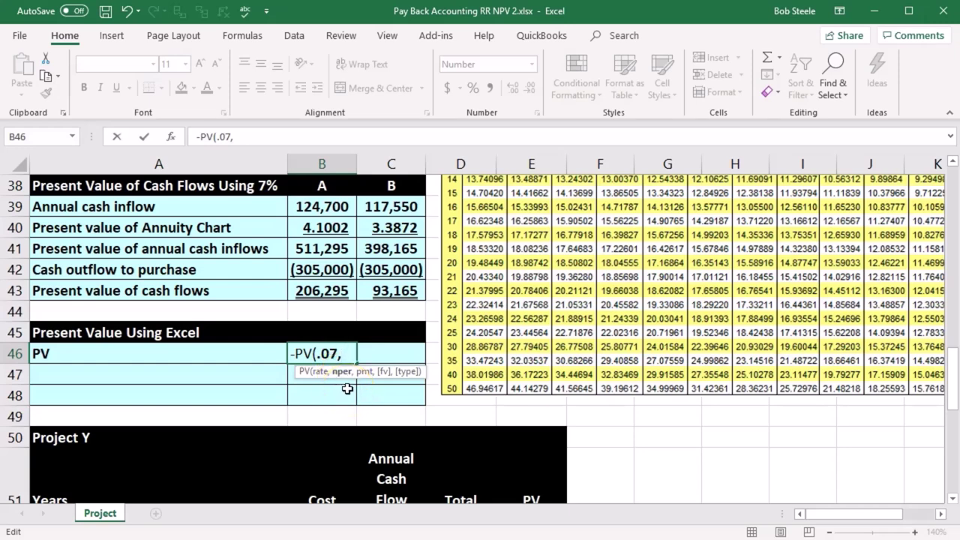
{"action": "scroll", "coordinate": [185, 384], "scroll_direction": "up", "scroll_amount": 12}
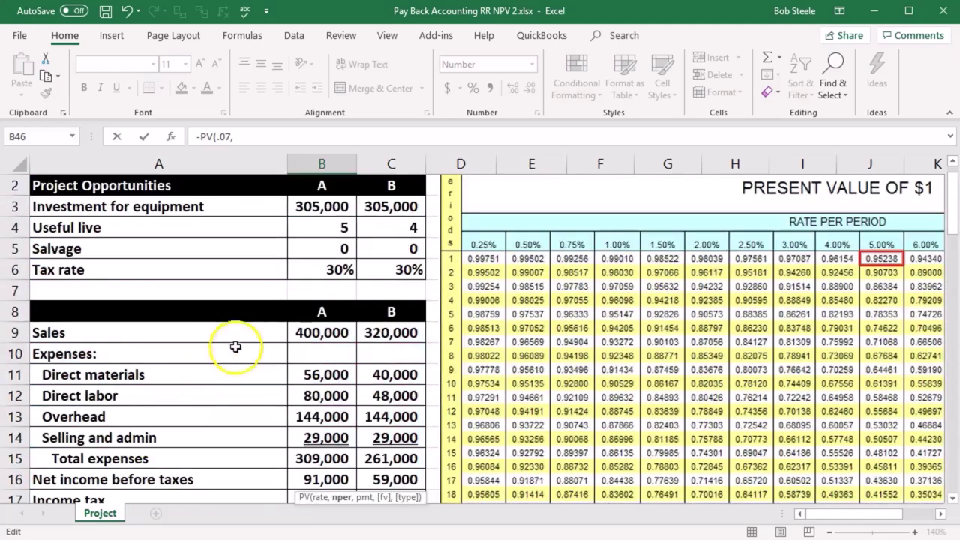
{"action": "left_click", "coordinate": [322, 227]}
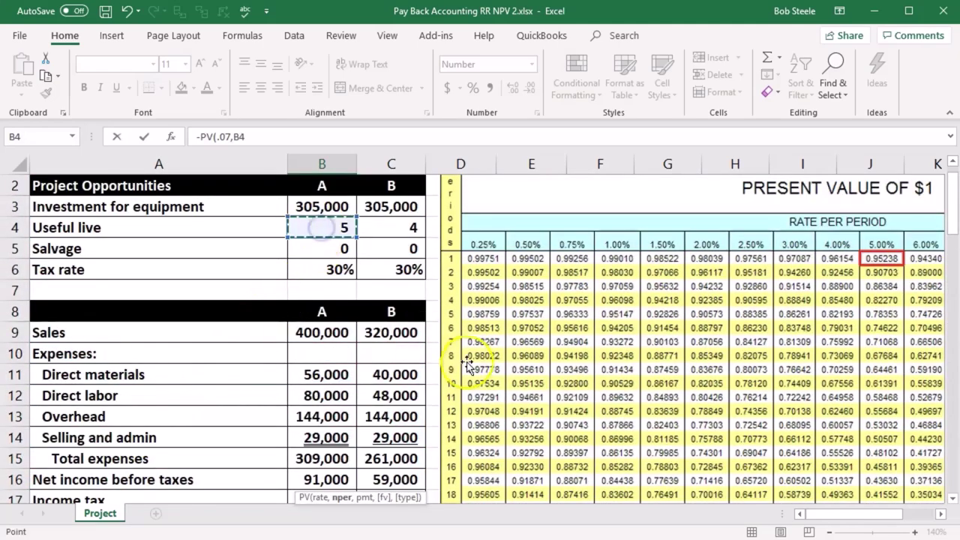
{"action": "scroll", "coordinate": [489, 351], "scroll_direction": "down", "scroll_amount": 13}
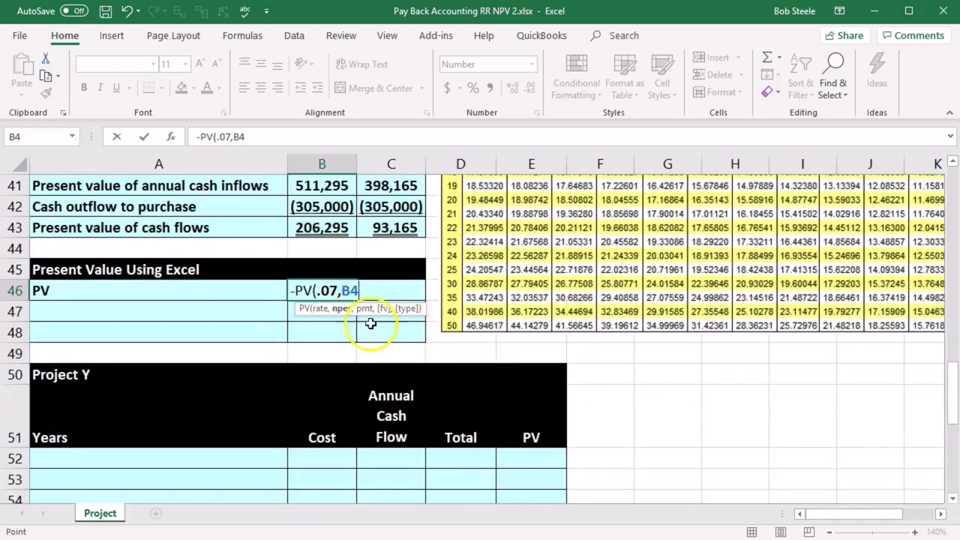
{"action": "type", "text": ","}
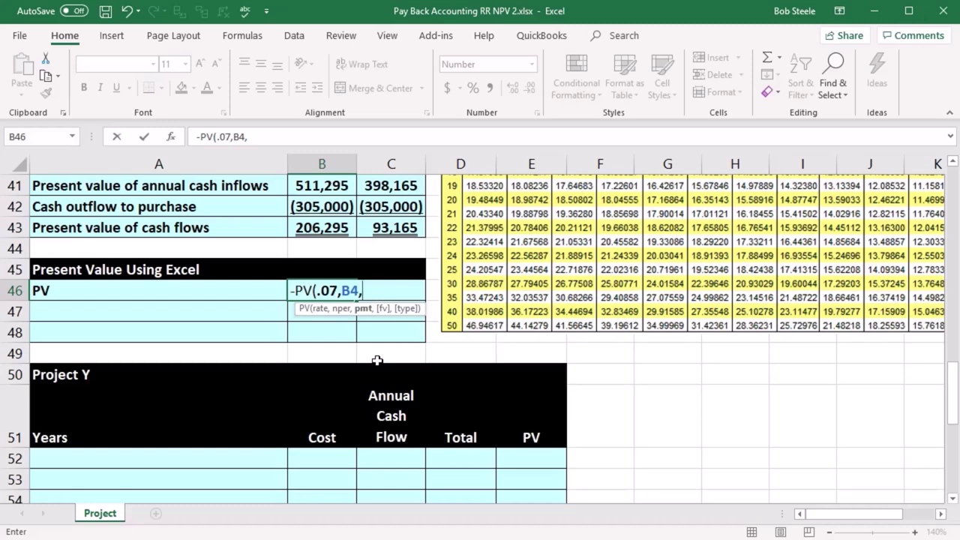
{"action": "scroll", "coordinate": [377, 361], "scroll_direction": "up", "scroll_amount": 1}
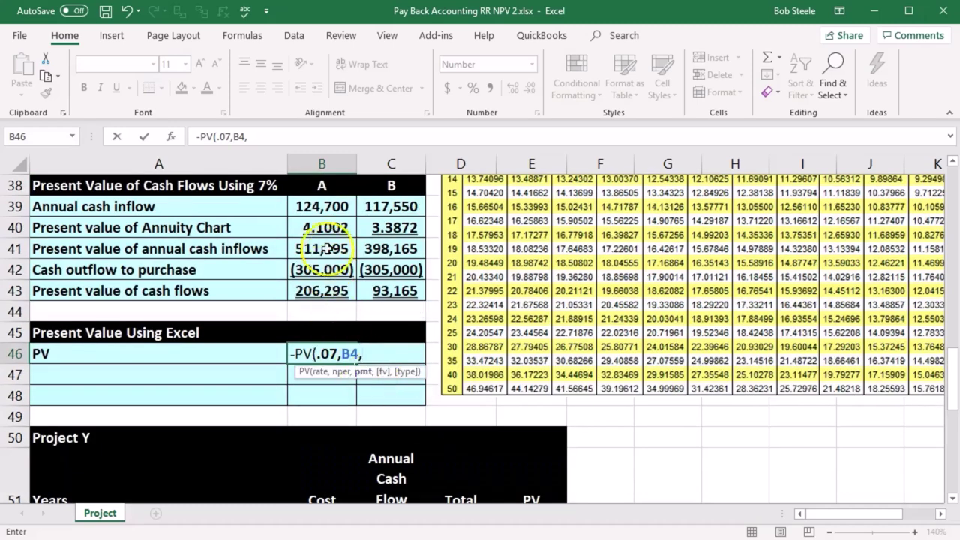
{"action": "left_click", "coordinate": [318, 211]}
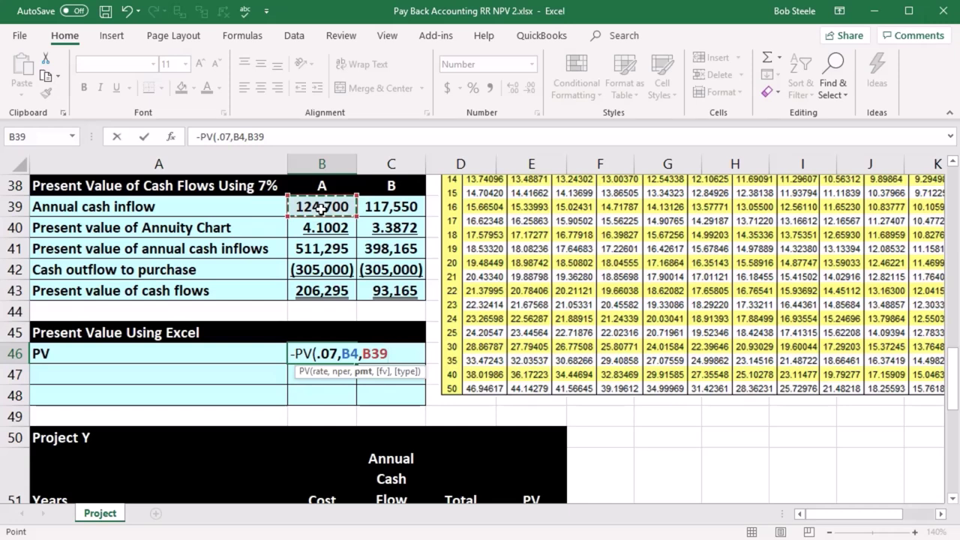
{"action": "key", "text": "Tab"}
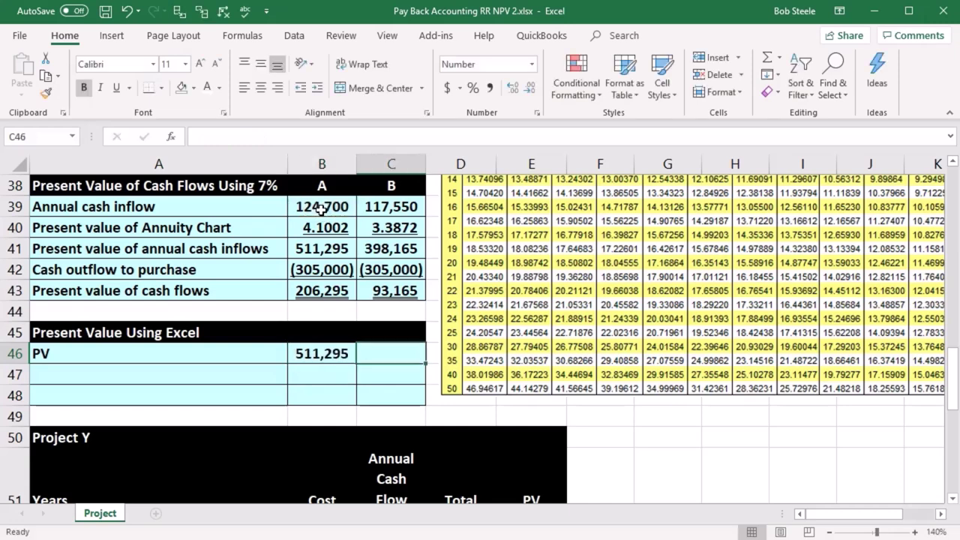
{"action": "left_click", "coordinate": [318, 248]}
{"action": "left_click", "coordinate": [318, 356]}
{"action": "left_click", "coordinate": [322, 252]}
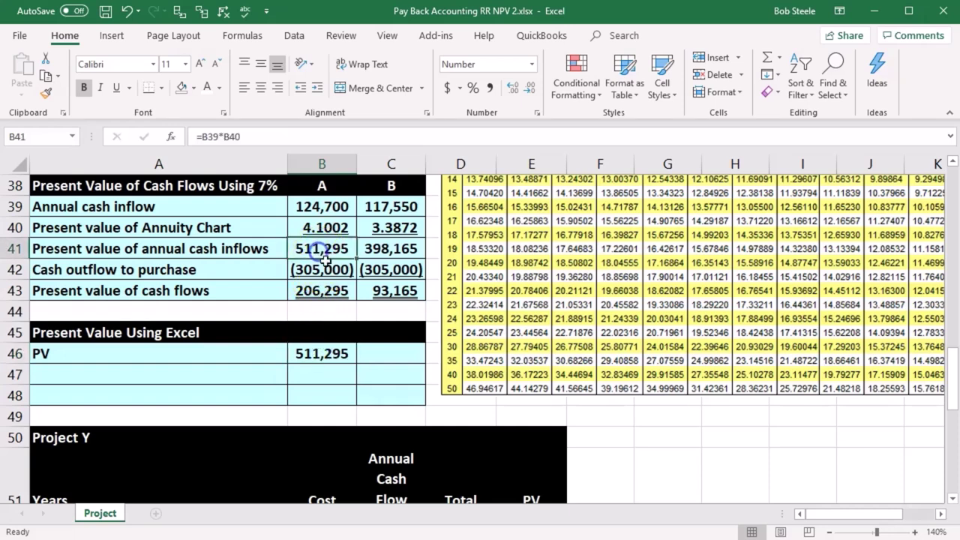
Calculate Project B's present value in C46 as -PV(.07,C4,C39) and compare it with the annuity-table figure in C41
{"action": "left_click", "coordinate": [380, 355]}
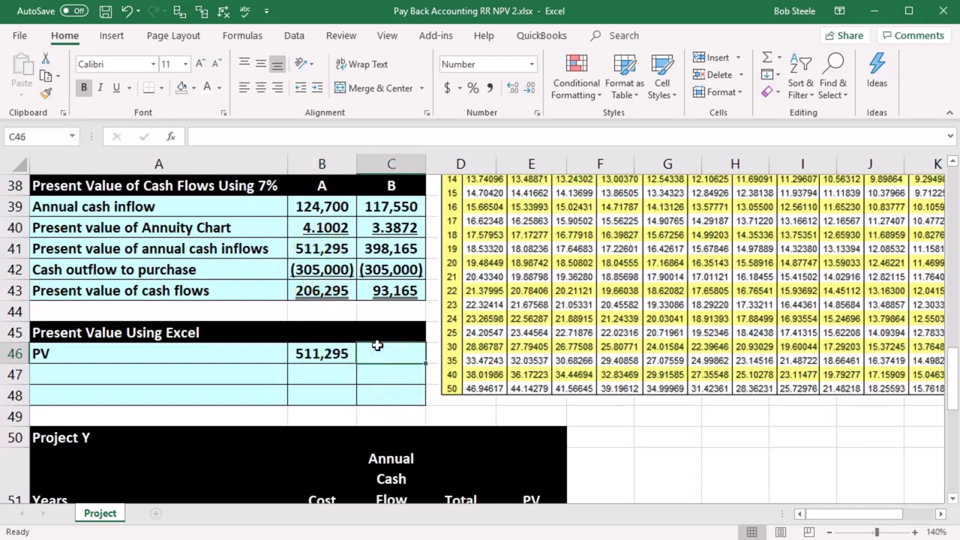
{"action": "type", "text": "-"}
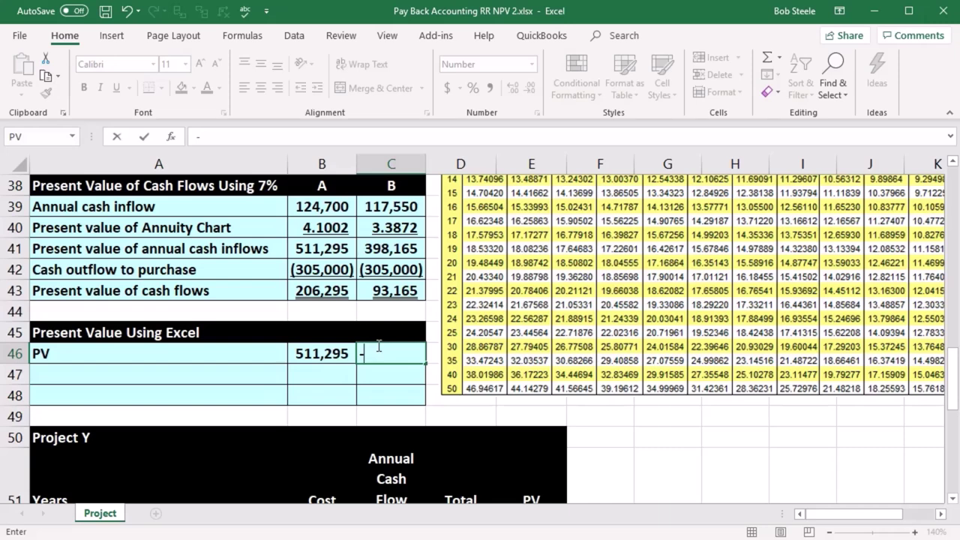
{"action": "type", "text": "pv"}
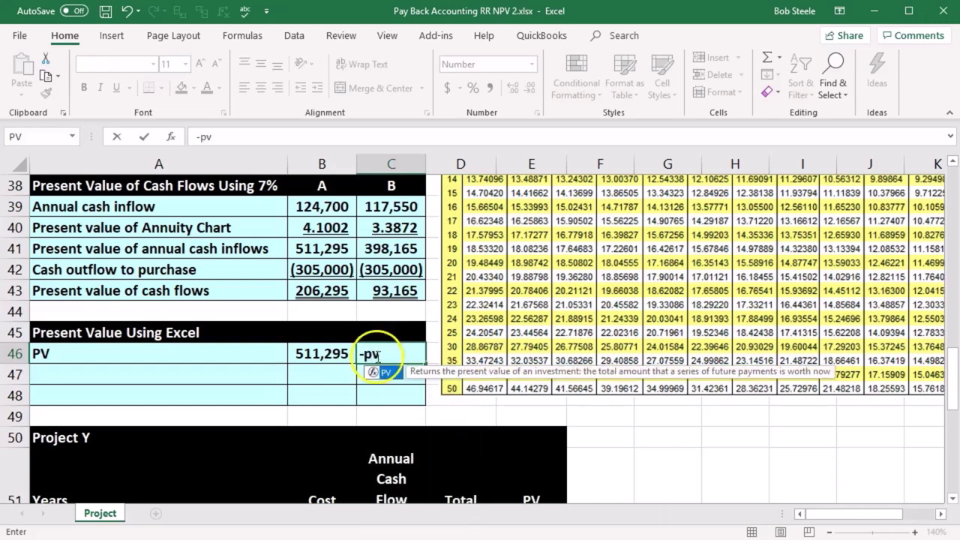
{"action": "double_click", "coordinate": [372, 370]}
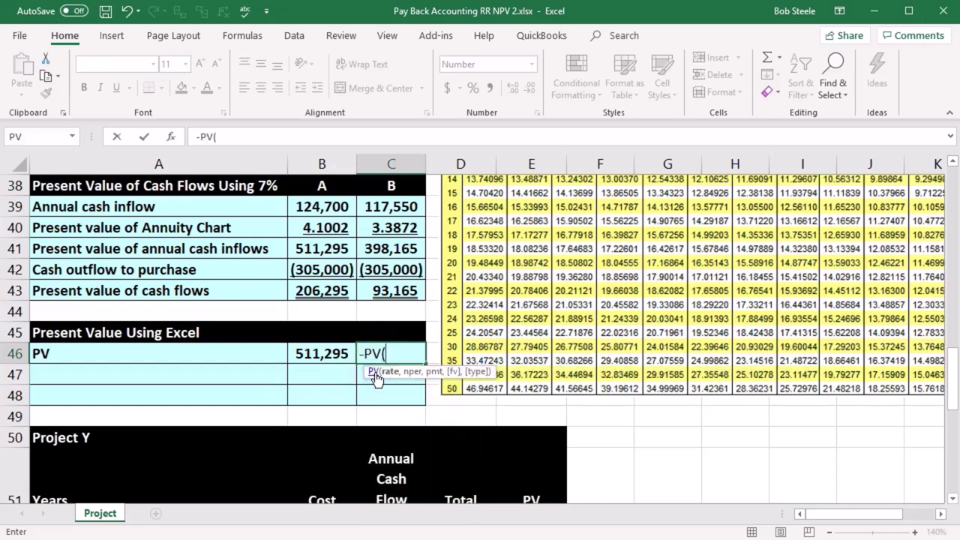
{"action": "type", "text": ".07"}
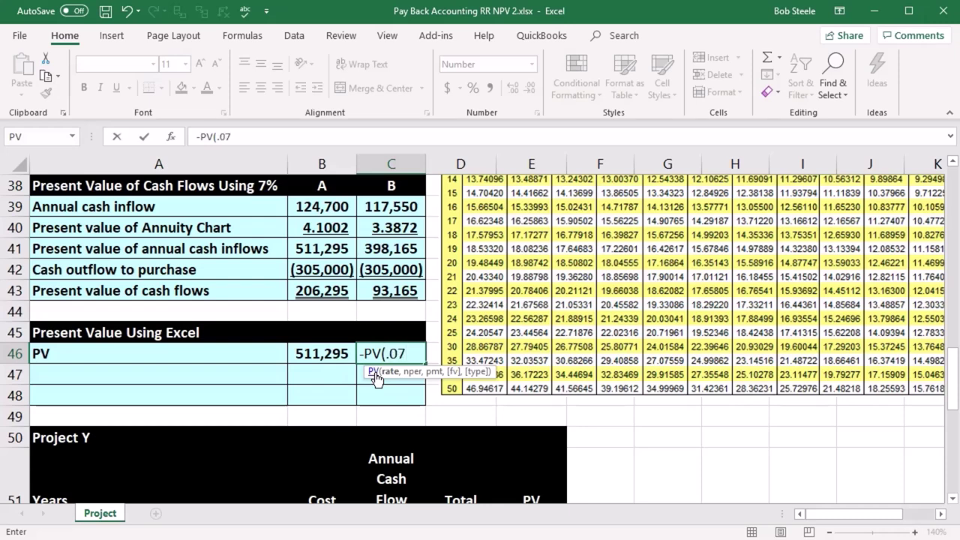
{"action": "type", "text": ","}
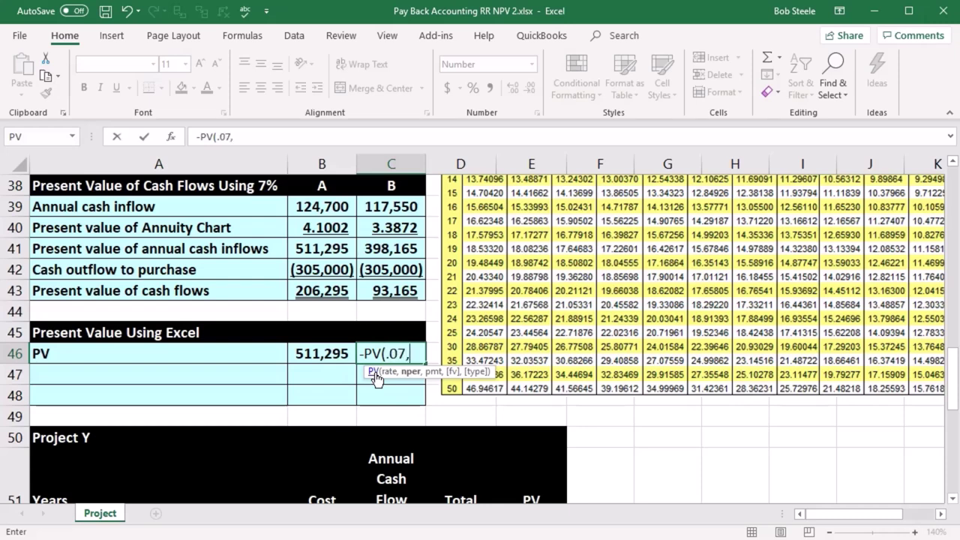
{"action": "scroll", "coordinate": [337, 307], "scroll_direction": "up", "scroll_amount": 12}
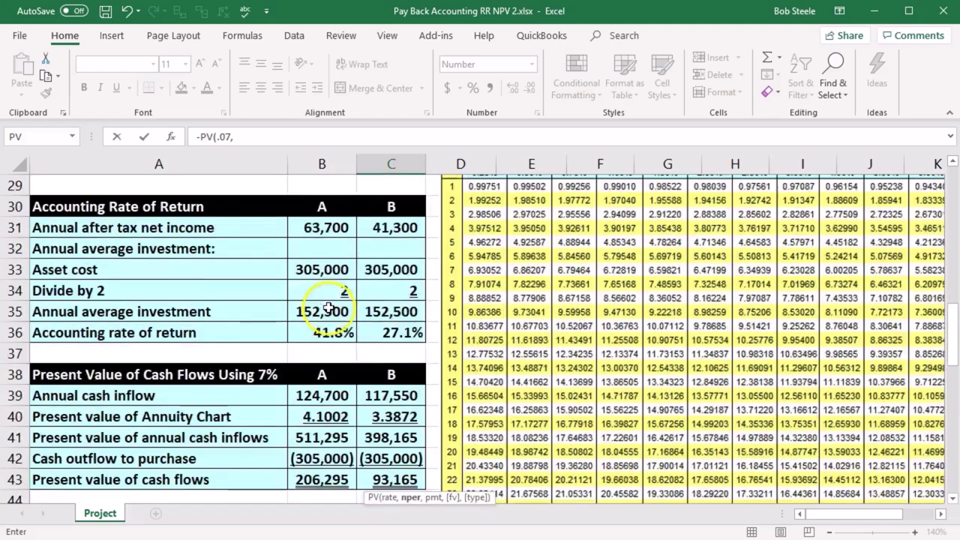
{"action": "left_click", "coordinate": [411, 249]}
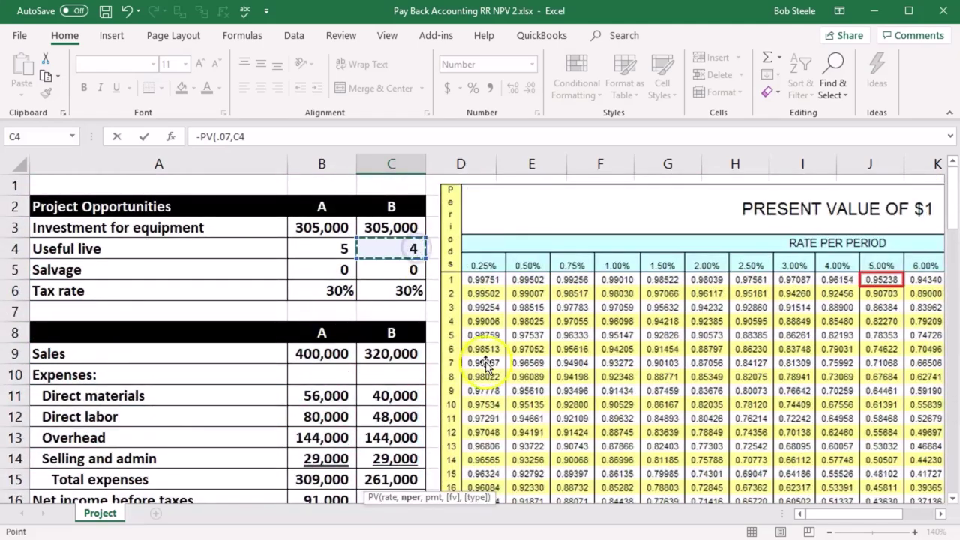
{"action": "scroll", "coordinate": [504, 402], "scroll_direction": "down", "scroll_amount": 11}
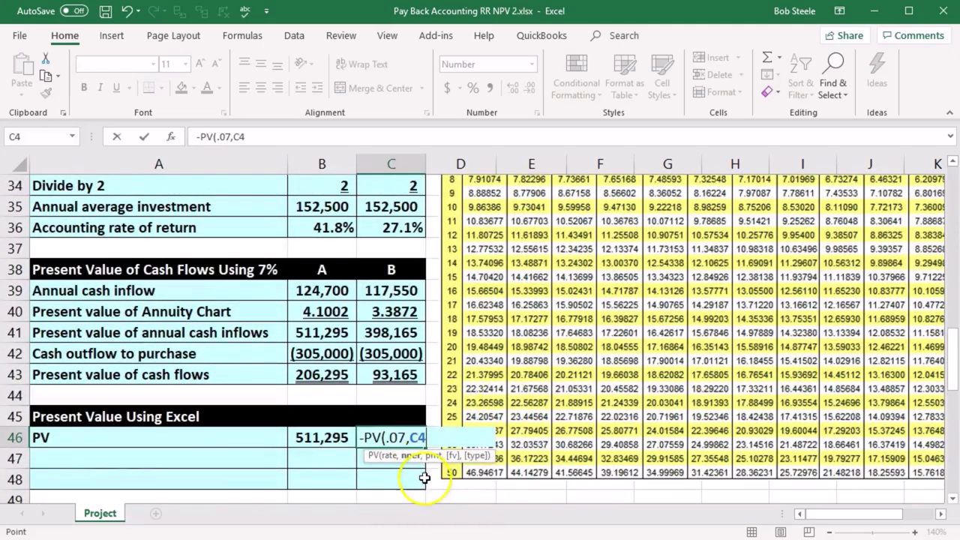
{"action": "type", "text": ","}
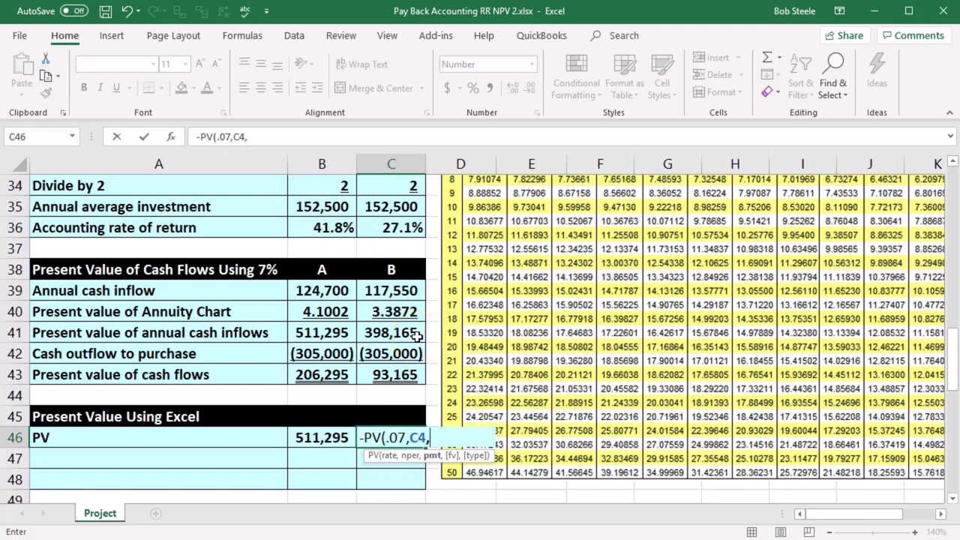
{"action": "left_click", "coordinate": [391, 290]}
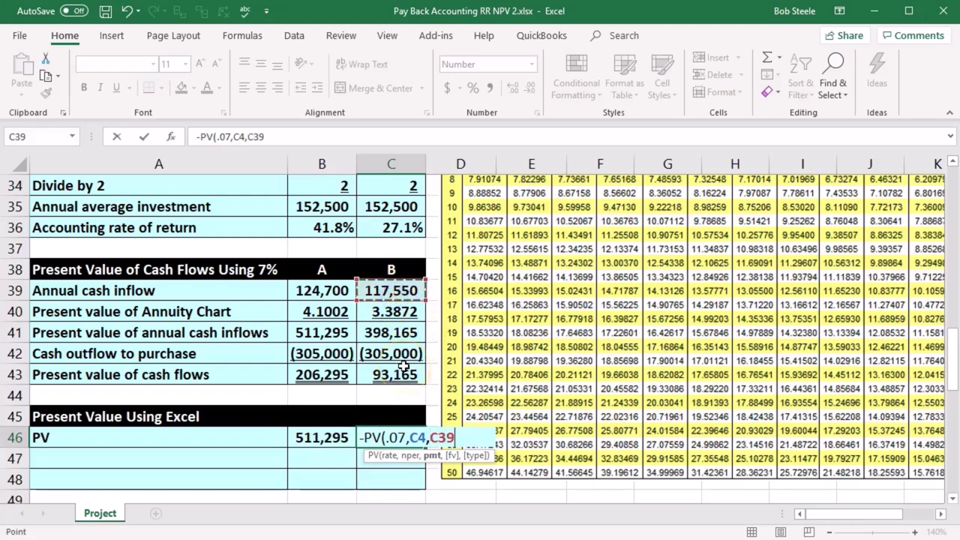
{"action": "key", "text": "Return"}
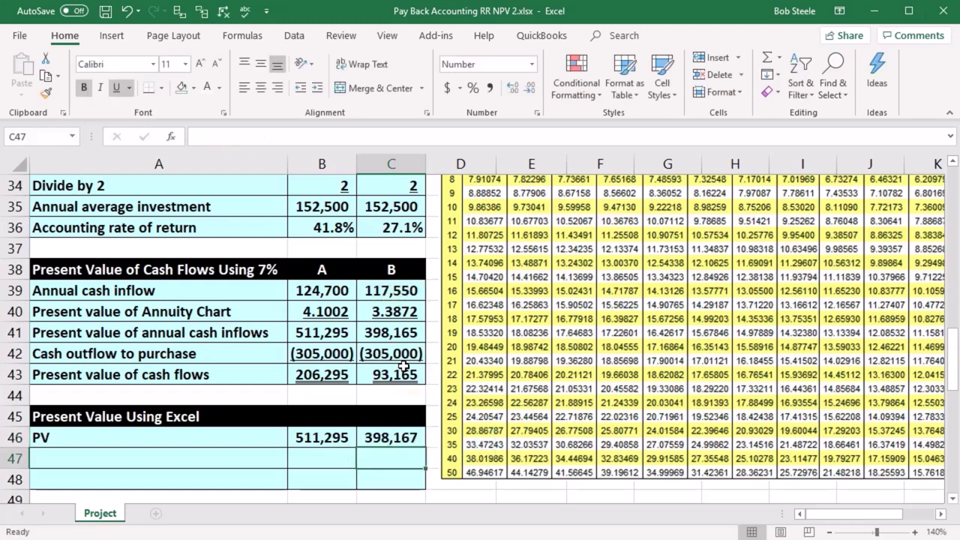
{"action": "left_click", "coordinate": [393, 332]}
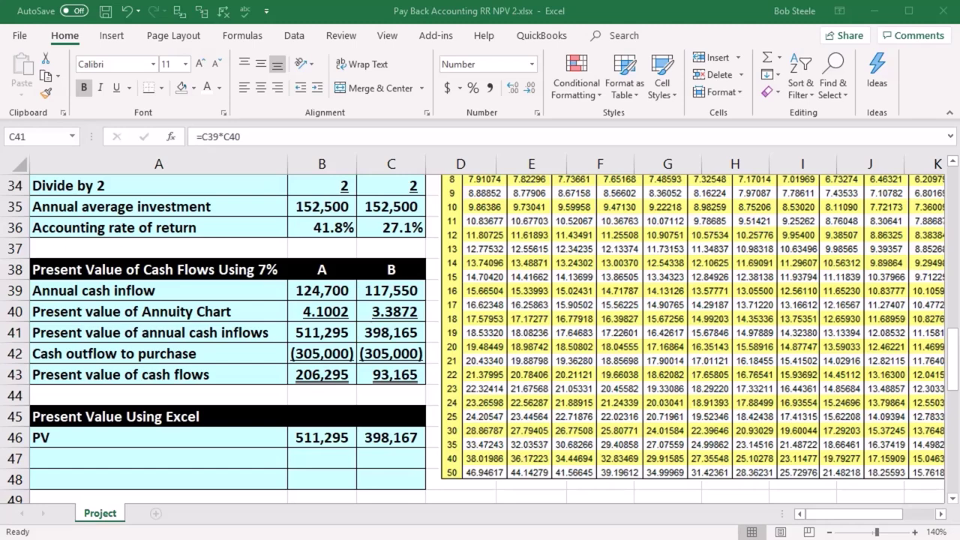
Link A47 to the "Cash outflow to purchase" label with =+A42
{"action": "key", "text": "ctrl+c"}
{"action": "left_click", "coordinate": [151, 450]}
{"action": "key", "text": "ctrl+v"}
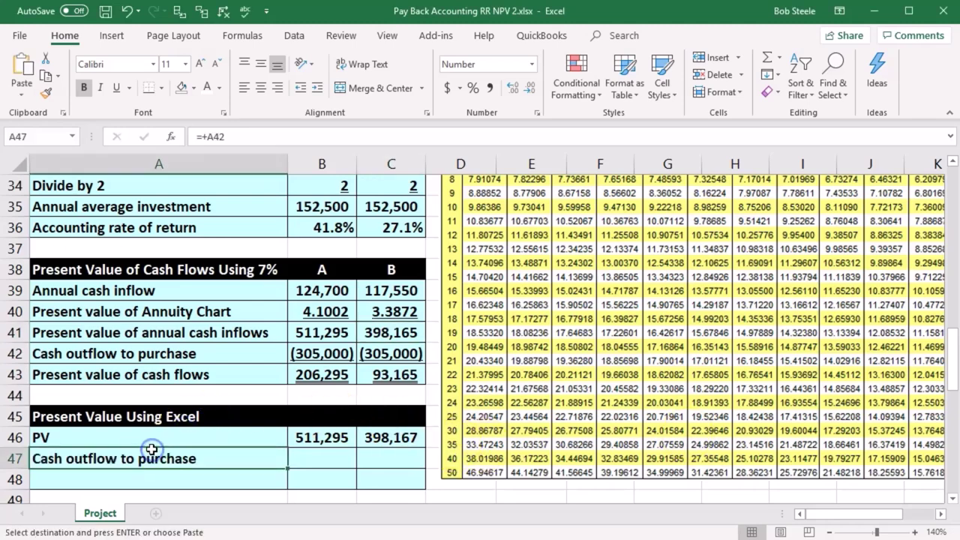
Link B47 and C47 to the cash outflow amounts for both projects in B42 and C42
{"action": "key", "text": "Right"}
{"action": "type", "text": "="}
{"action": "key", "text": "Up"}
{"action": "key", "text": "Up"}
{"action": "key", "text": "Up"}
{"action": "key", "text": "Up"}
{"action": "key", "text": "Up"}
{"action": "key", "text": "Tab"}
{"action": "type", "text": "+"}
{"action": "key", "text": "Up"}
{"action": "key", "text": "Up"}
{"action": "key", "text": "Up"}
{"action": "key", "text": "Up"}
{"action": "key", "text": "Up"}
{"action": "key", "text": "Return"}
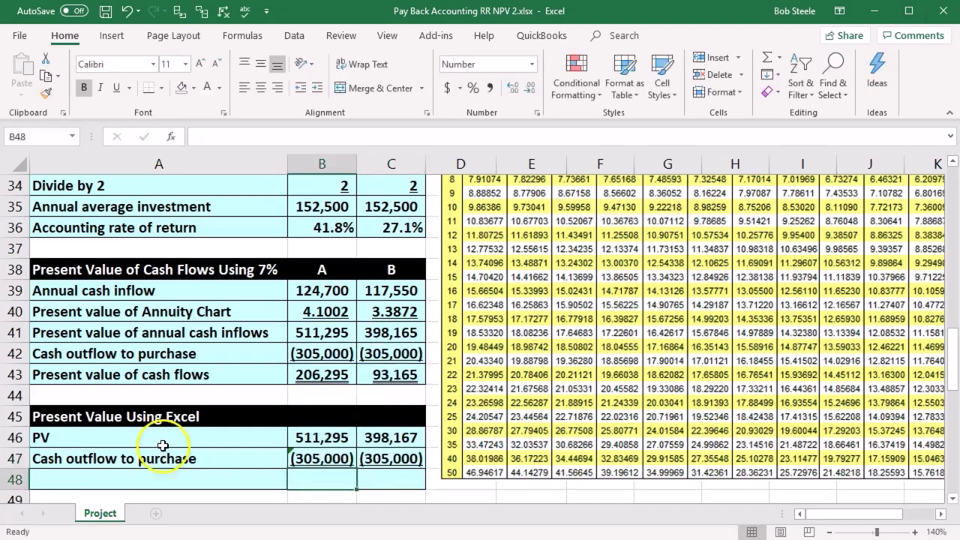
Link A48 to the "Present value of cash flows" label in A43
{"action": "left_click", "coordinate": [107, 483]}
{"action": "type", "text": "="}
{"action": "key", "text": "Up"}
{"action": "key", "text": "Up"}
{"action": "key", "text": "Up"}
{"action": "key", "text": "Up"}
{"action": "key", "text": "Up"}
{"action": "key", "text": "Tab"}
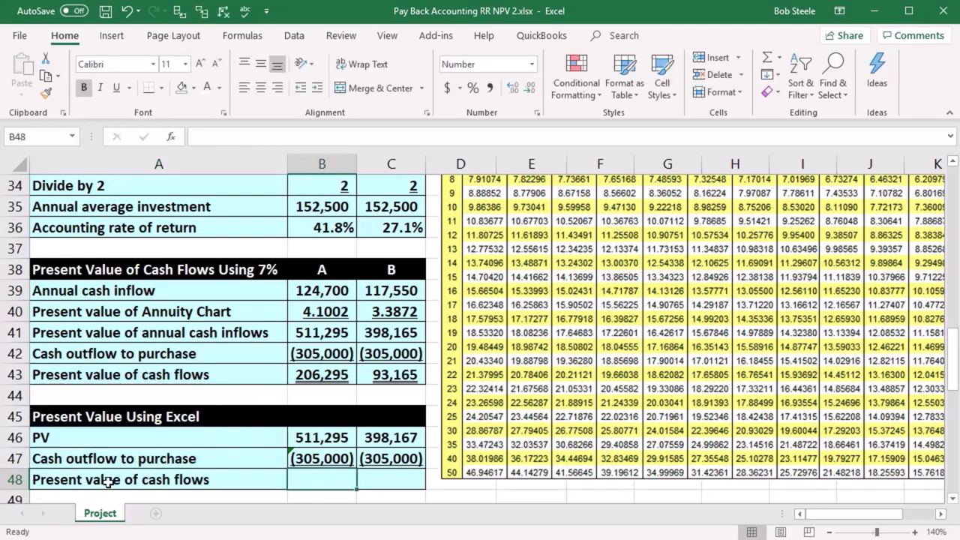
Calculate Project A's present value of cash flows in B48 as =SUM(B46:B47) and select that cell
{"action": "type", "text": "=sum("}
{"action": "key", "text": "Up"}
{"action": "key", "text": "Up"}
{"action": "key", "text": "shift+Down"}
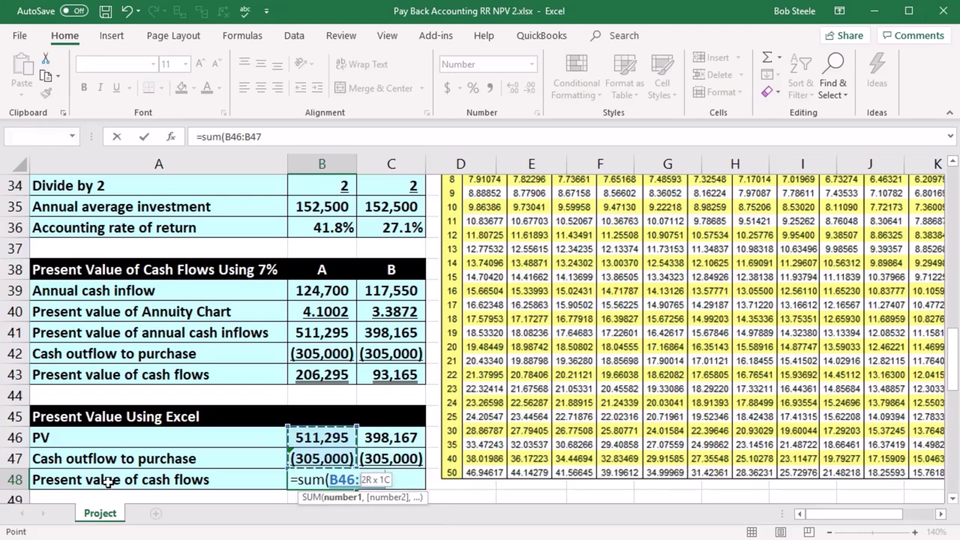
{"action": "key", "text": "Return"}
{"action": "left_click", "coordinate": [321, 459]}
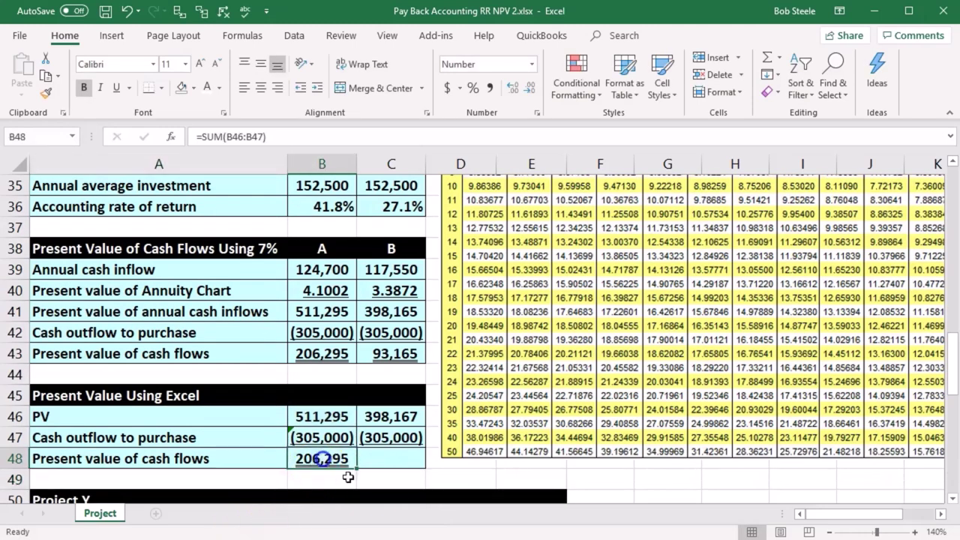
Copy Project A's present value of cash flows formula from B48 across to C48 for Project B
{"action": "left_click_drag", "start_coordinate": [357, 468], "coordinate": [398, 467]}
{"action": "left_click", "coordinate": [391, 458]}
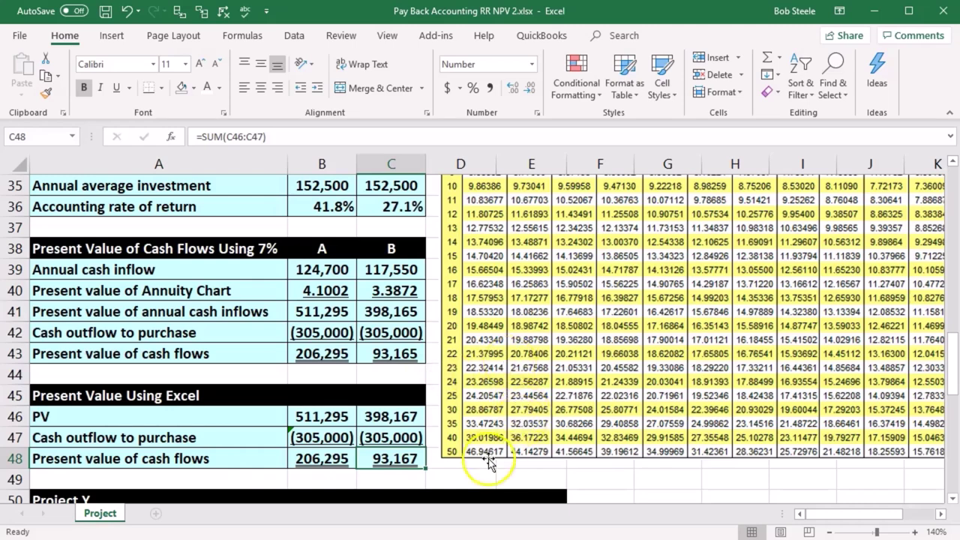
Enter 0 in A52 as the first year of the Project A table
{"action": "scroll", "coordinate": [167, 424], "scroll_direction": "down", "scroll_amount": 4}
{"action": "left_click", "coordinate": [165, 418]}
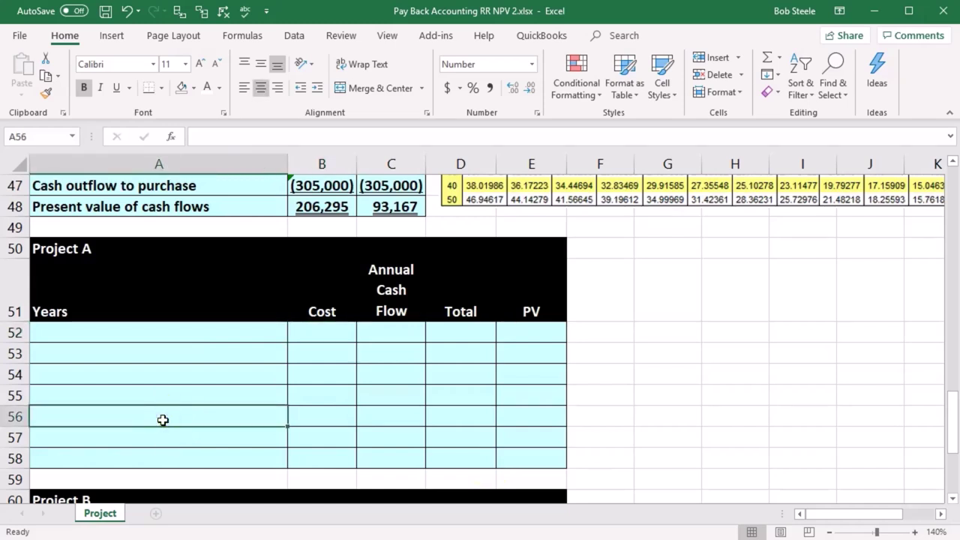
{"action": "left_click", "coordinate": [135, 334]}
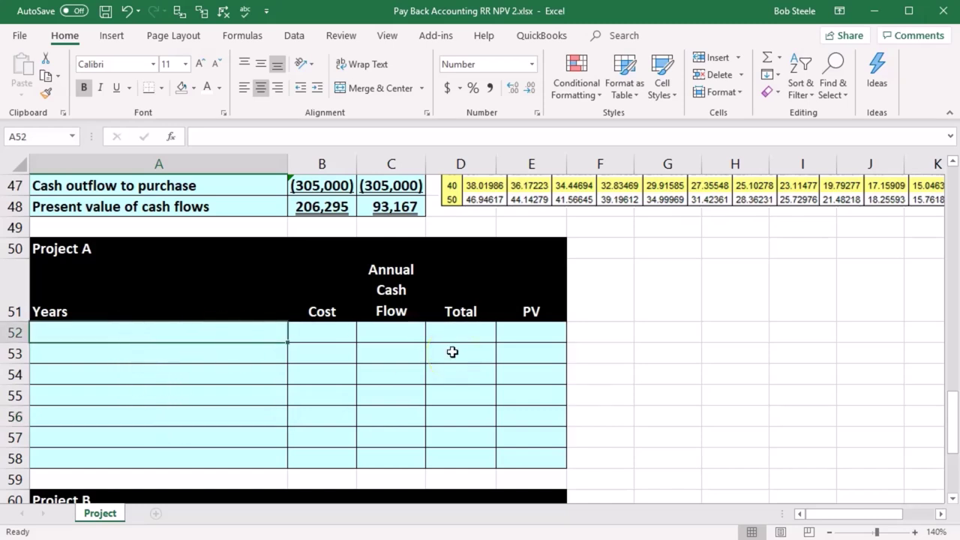
{"action": "type", "text": "001"}
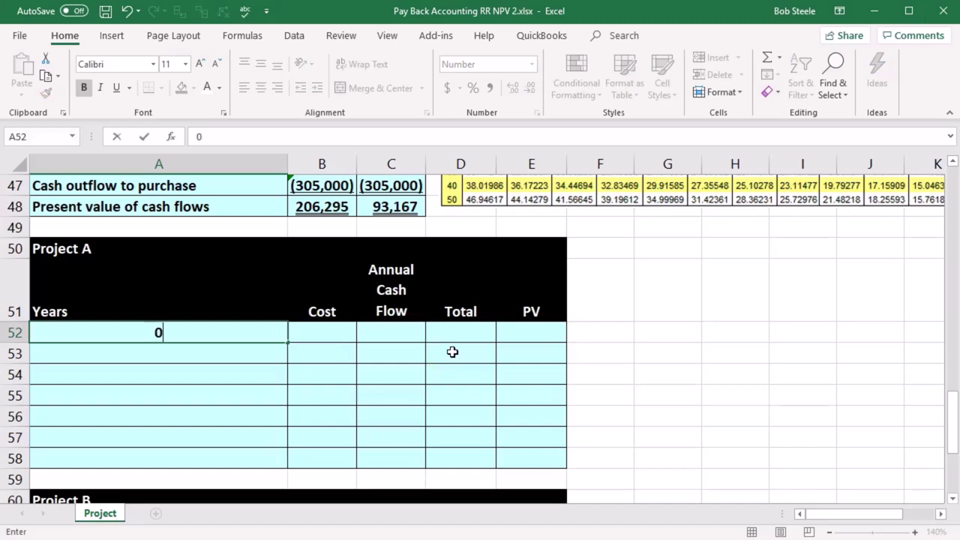
{"action": "key", "text": "BackSpace"}
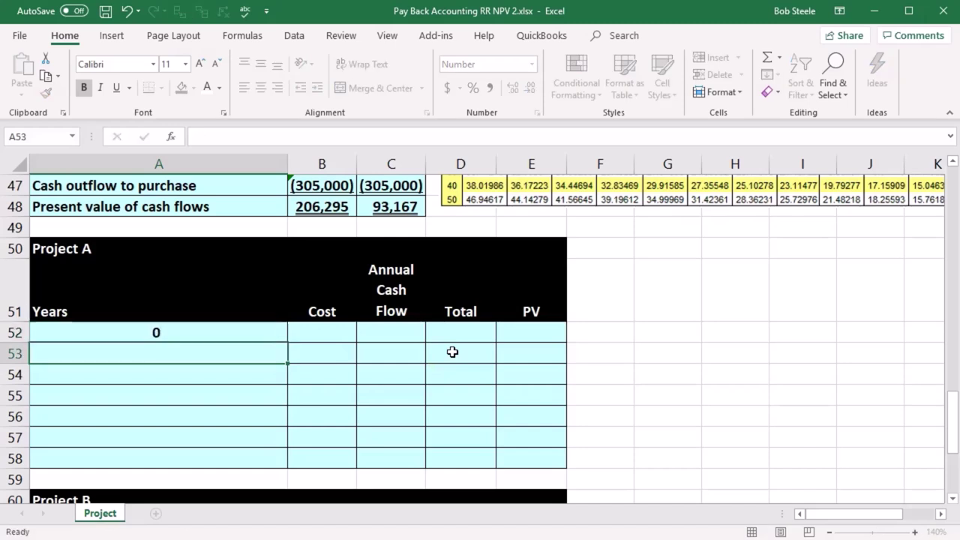
{"action": "key", "text": "Return"}
Enter years 1 through 5 in A53:A57 and the label Total in A58 of the Project A table
{"action": "left_click", "coordinate": [240, 351]}
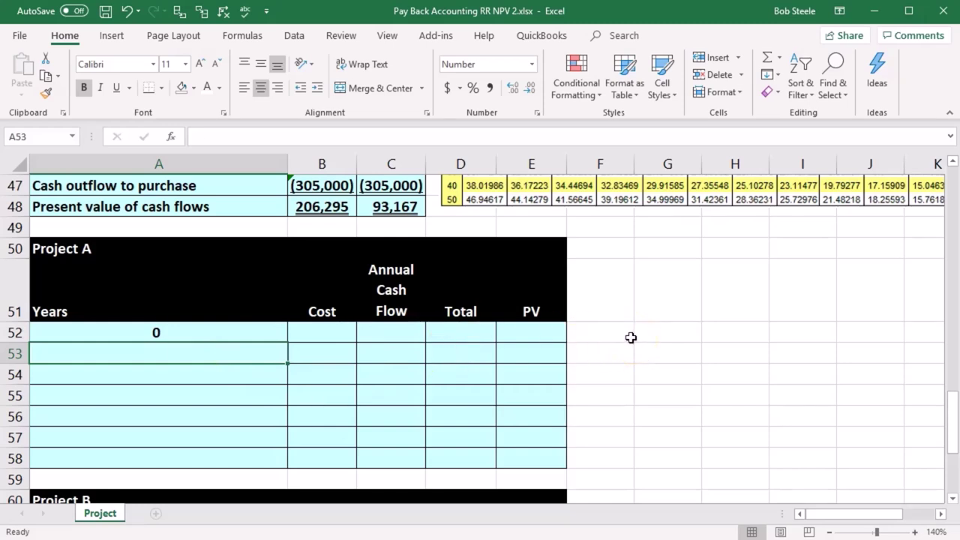
{"action": "type", "text": "1"}
{"action": "key", "text": "Return"}
{"action": "type", "text": "2"}
{"action": "key", "text": "Return"}
{"action": "type", "text": "3"}
{"action": "key", "text": "Return"}
{"action": "type", "text": "4"}
{"action": "key", "text": "Return"}
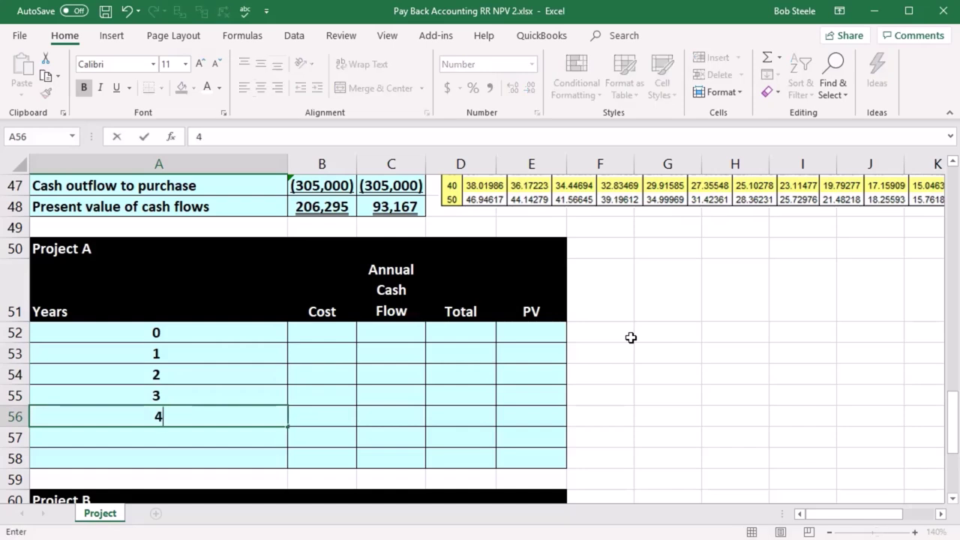
{"action": "type", "text": "5"}
{"action": "key", "text": "Return"}
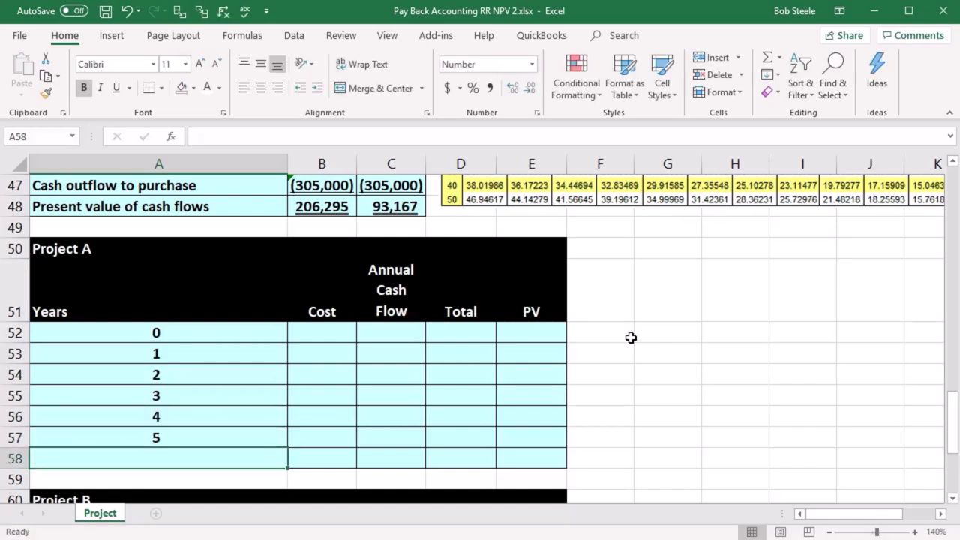
{"action": "type", "text": "Total"}
{"action": "key", "text": "Tab"}
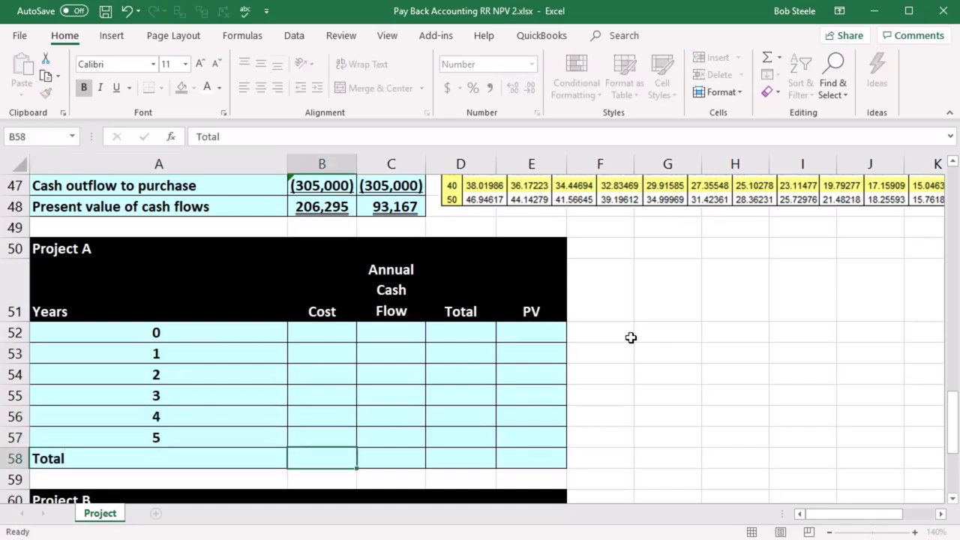
Review the Cost, Annual Cash Flow and Total column headings of the Project A table
{"action": "key", "text": "Up"}
{"action": "key", "text": "Up"}
{"action": "key", "text": "Up"}
{"action": "key", "text": "Up"}
{"action": "key", "text": "Up"}
{"action": "key", "text": "Up"}
{"action": "key", "text": "Up"}
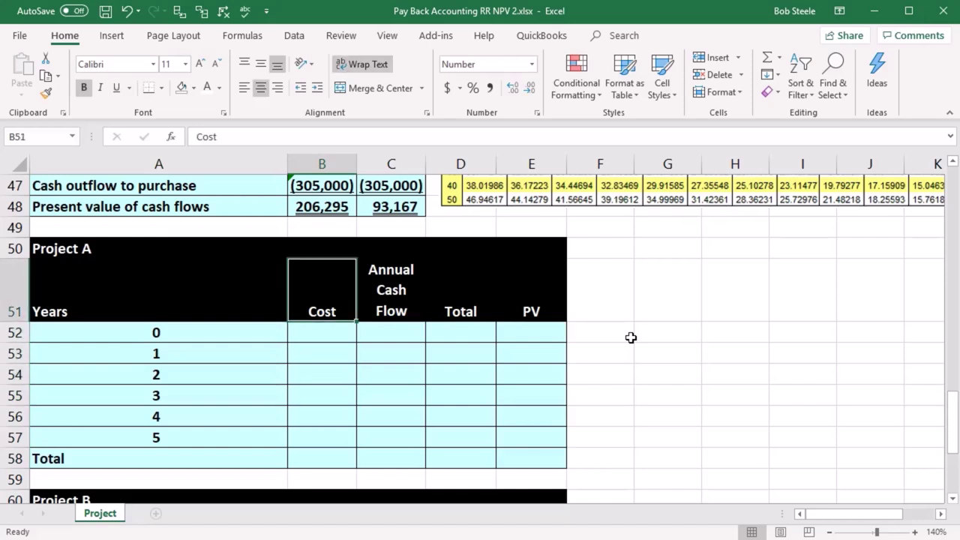
{"action": "key", "text": "Right"}
{"action": "key", "text": "Right"}
{"action": "key", "text": "Left"}
{"action": "key", "text": "Left"}
{"action": "key", "text": "Down"}
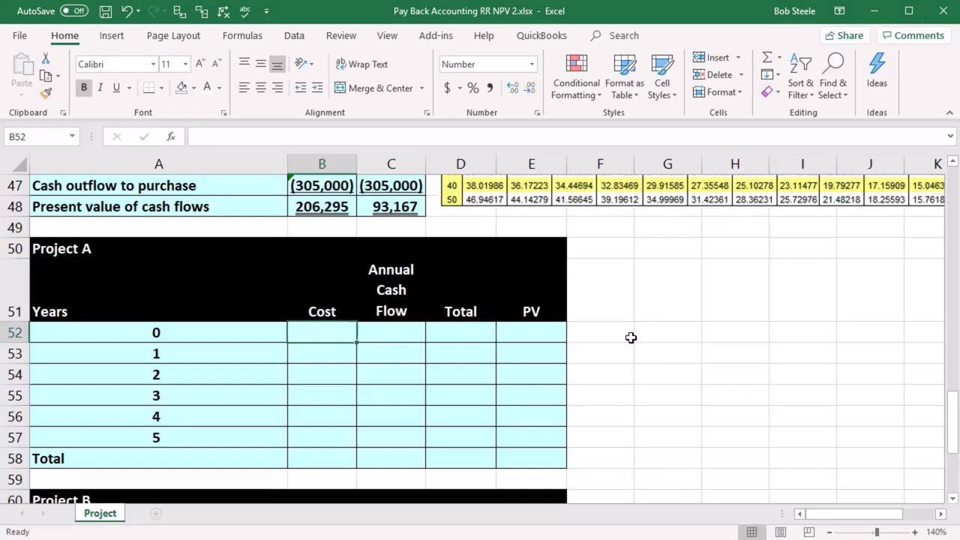
{"action": "key", "text": "Up"}
{"action": "key", "text": "Right"}
{"action": "key", "text": "Right"}
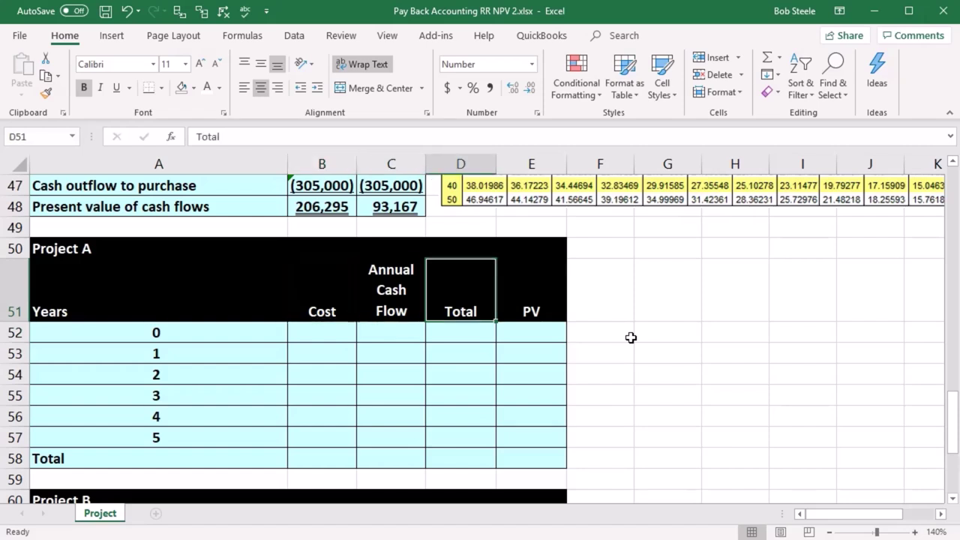
Link Project A's year 0 cost in B52 to the cash outflow to purchase with =B47
{"action": "key", "text": "Down"}
{"action": "key", "text": "Left"}
{"action": "key", "text": "Left"}
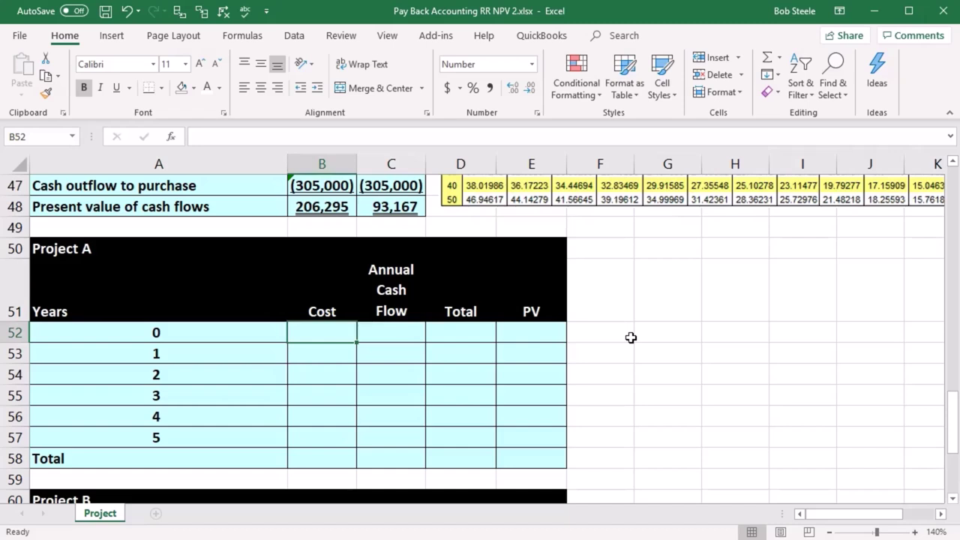
{"action": "type", "text": "+"}
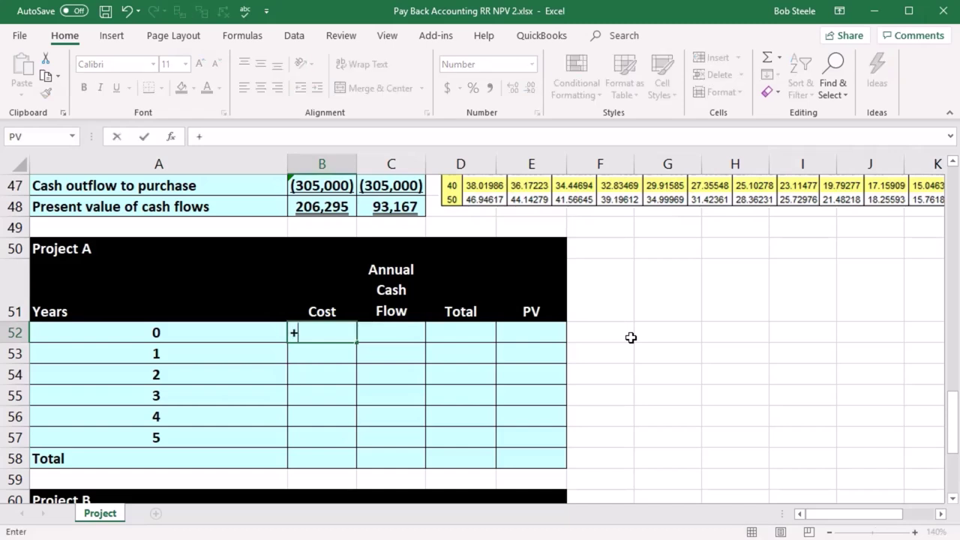
{"action": "key", "text": "BackSpace"}
{"action": "type", "text": "="}
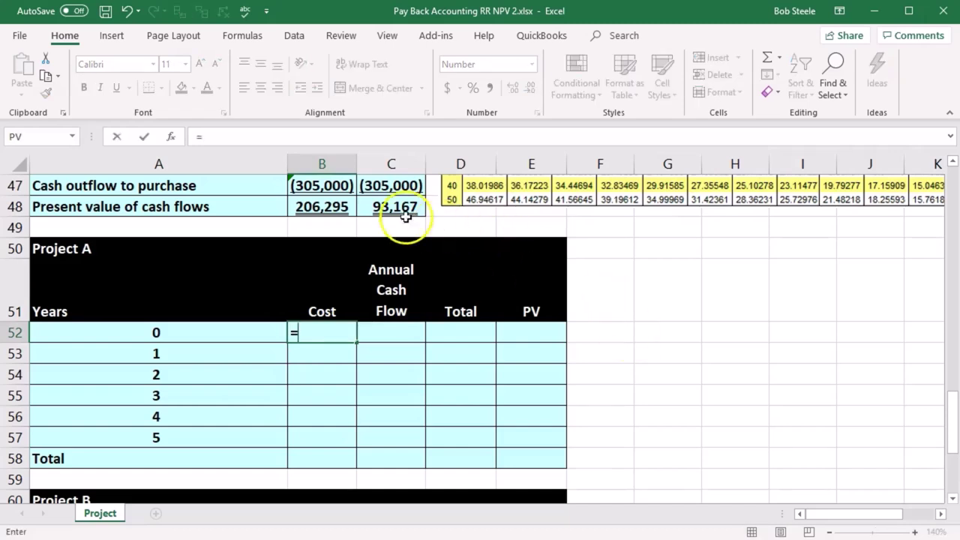
{"action": "left_click", "coordinate": [334, 185]}
{"action": "scroll", "coordinate": [334, 180], "scroll_direction": "up", "scroll_amount": 2}
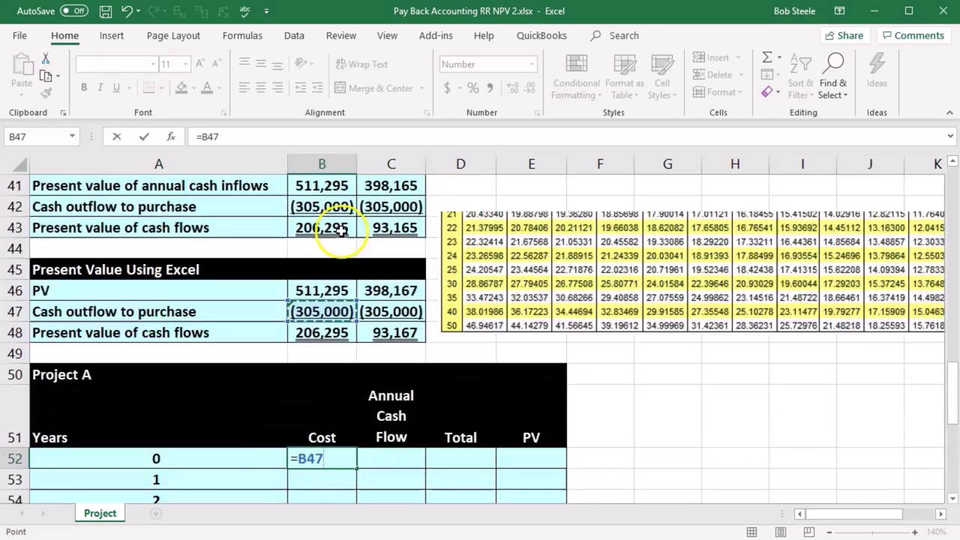
{"action": "key", "text": "Return"}
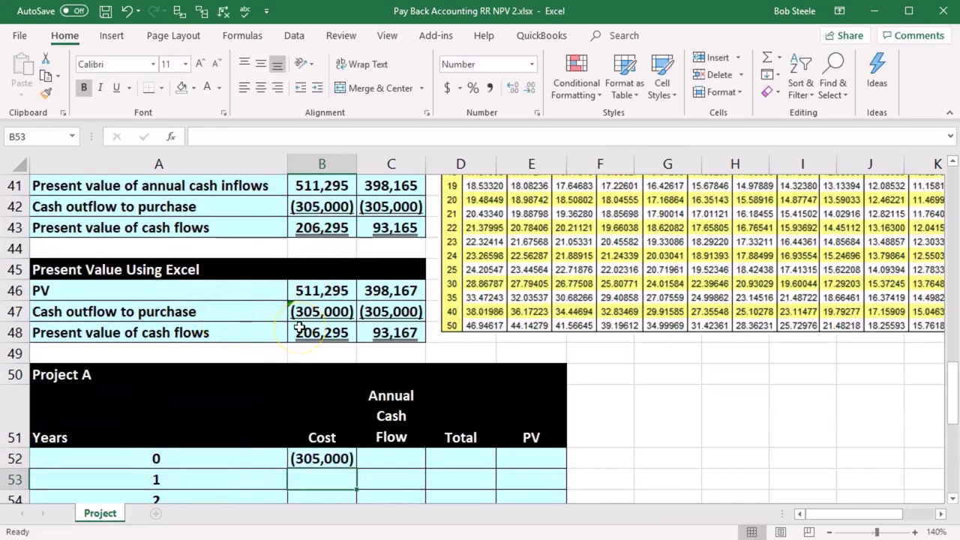
Link Project A's year 1 annual cash flow in C53 to the expected net cash flow with =B23
{"action": "key", "text": "Right"}
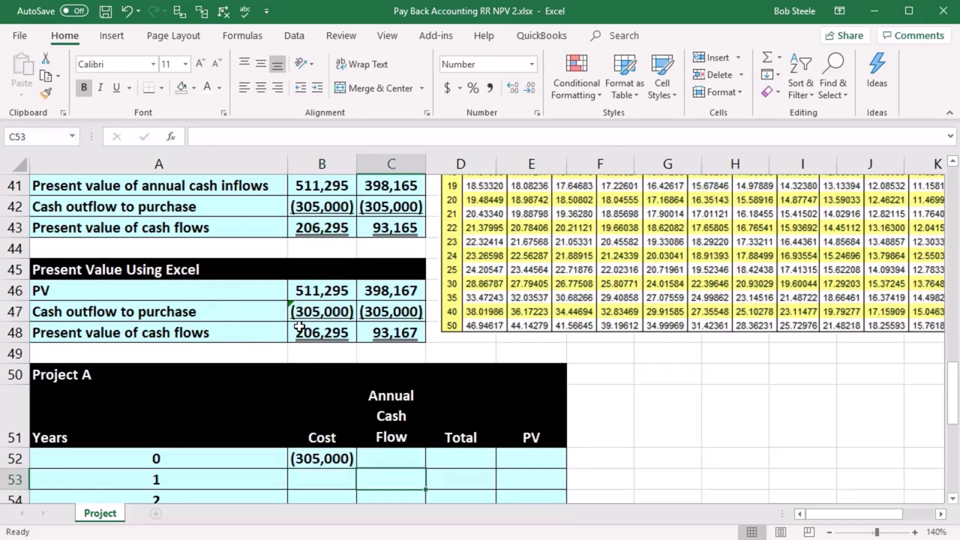
{"action": "left_click", "coordinate": [398, 424]}
{"action": "scroll", "coordinate": [404, 425], "scroll_direction": "down", "scroll_amount": 1}
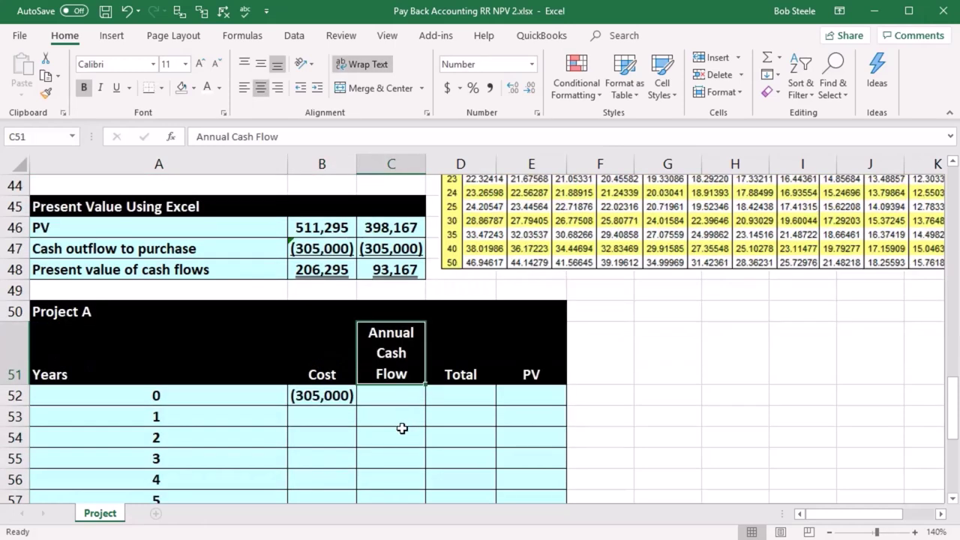
{"action": "scroll", "coordinate": [403, 426], "scroll_direction": "down", "scroll_amount": 1}
{"action": "left_click", "coordinate": [388, 355]}
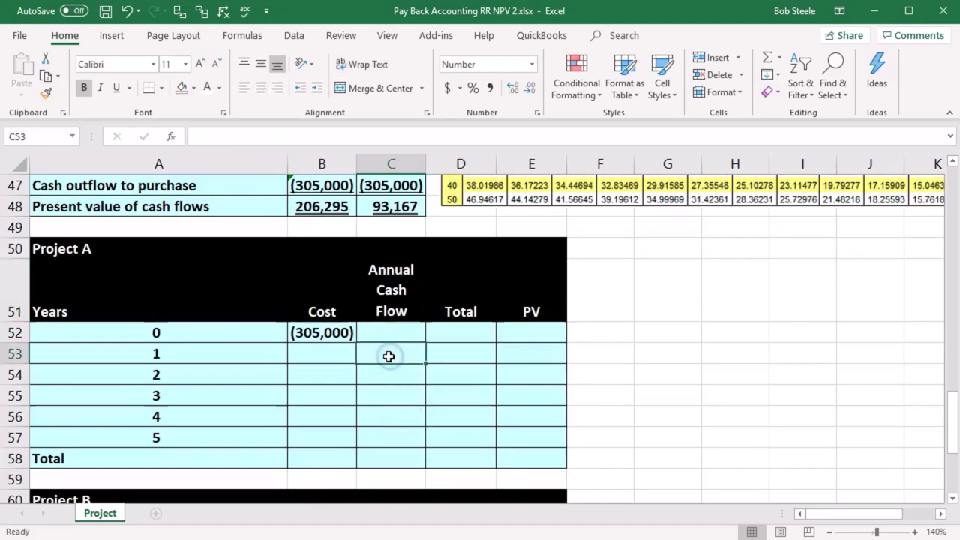
{"action": "type", "text": "="}
{"action": "scroll", "coordinate": [390, 357], "scroll_direction": "up", "scroll_amount": 14}
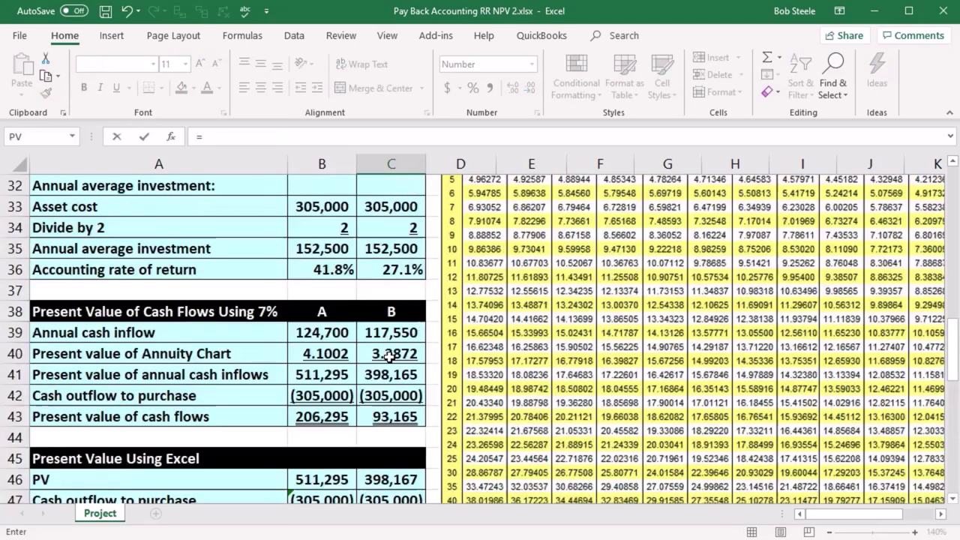
{"action": "scroll", "coordinate": [390, 357], "scroll_direction": "down", "scroll_amount": 4}
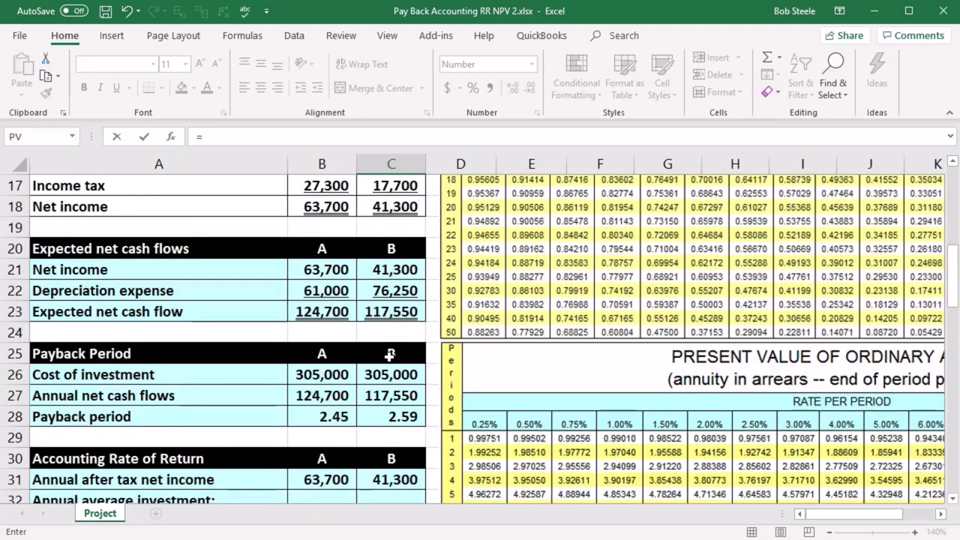
{"action": "left_click", "coordinate": [322, 312]}
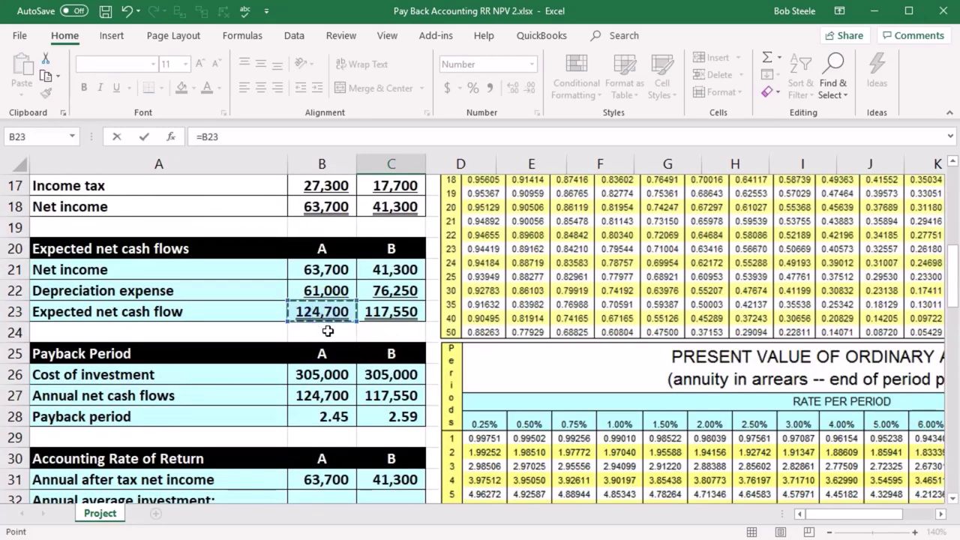
{"action": "key", "text": "Return"}
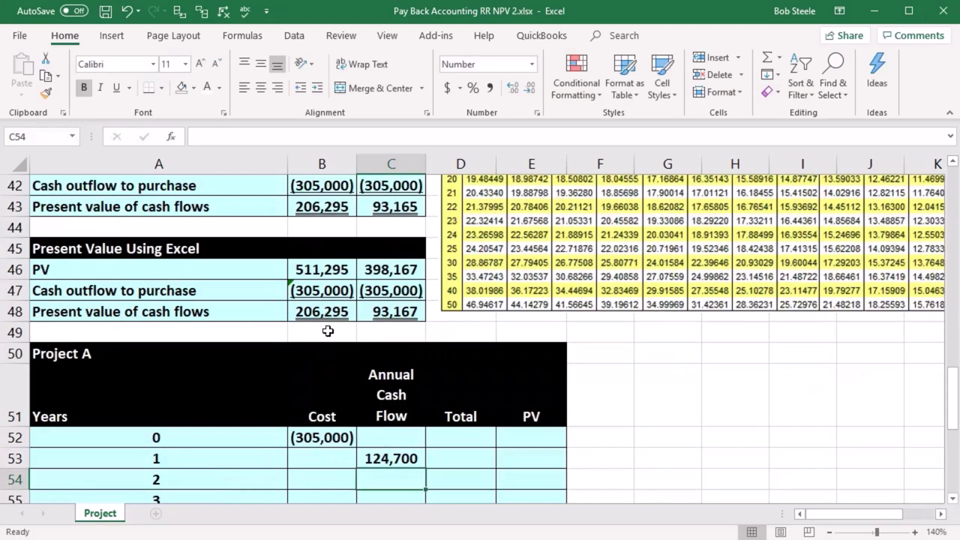
Make the cash flow reference in C53 absolute as =$B$23 and copy it down through year 5 in C57
{"action": "scroll", "coordinate": [360, 401], "scroll_direction": "down", "scroll_amount": 2}
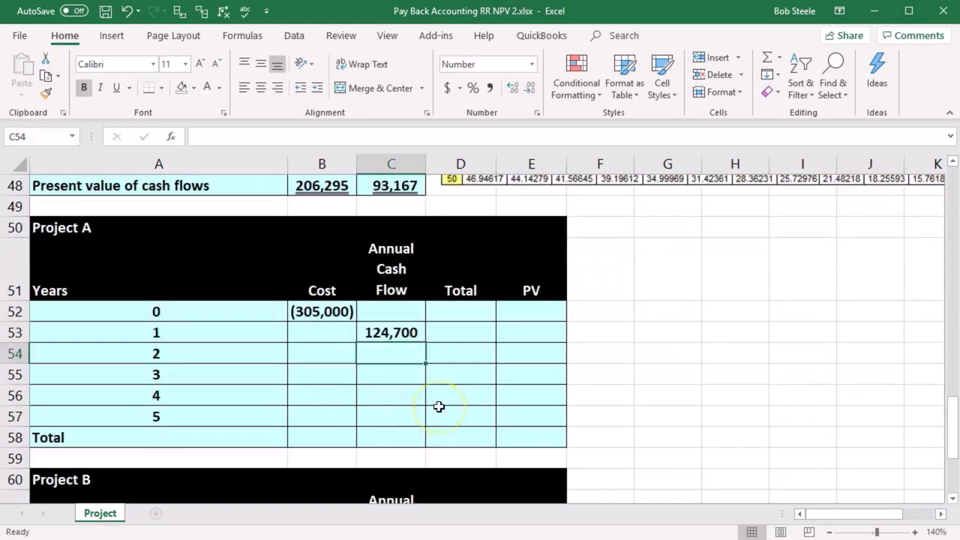
{"action": "key", "text": "Up"}
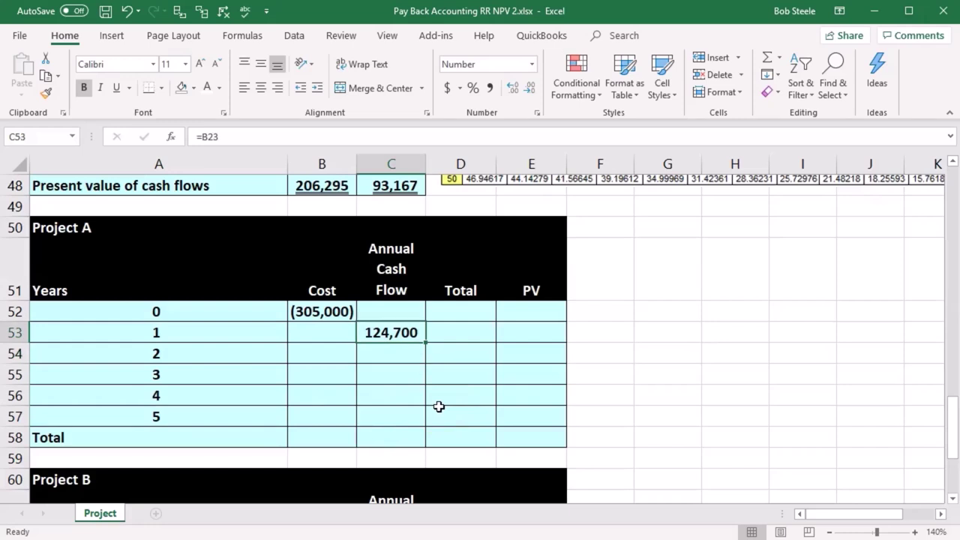
{"action": "double_click", "coordinate": [396, 332]}
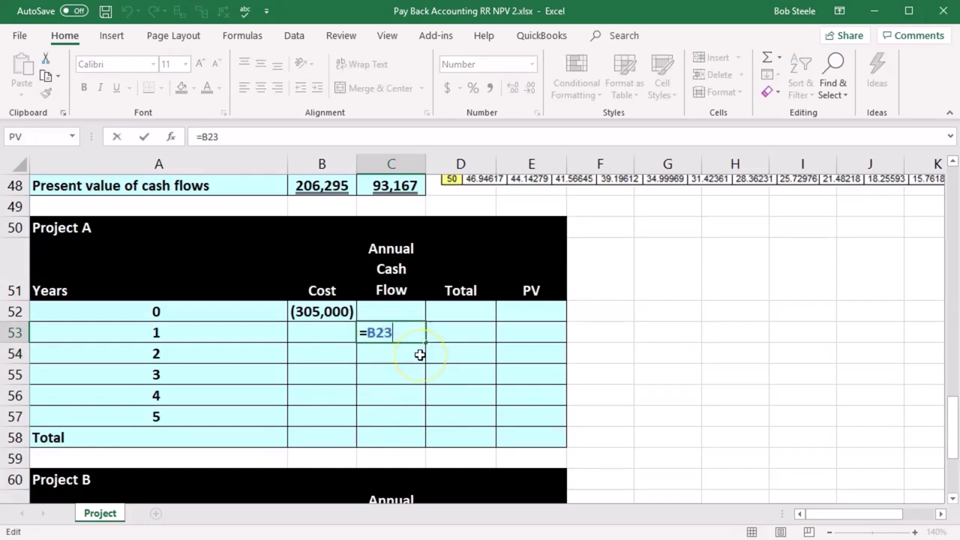
{"action": "key", "text": "F4"}
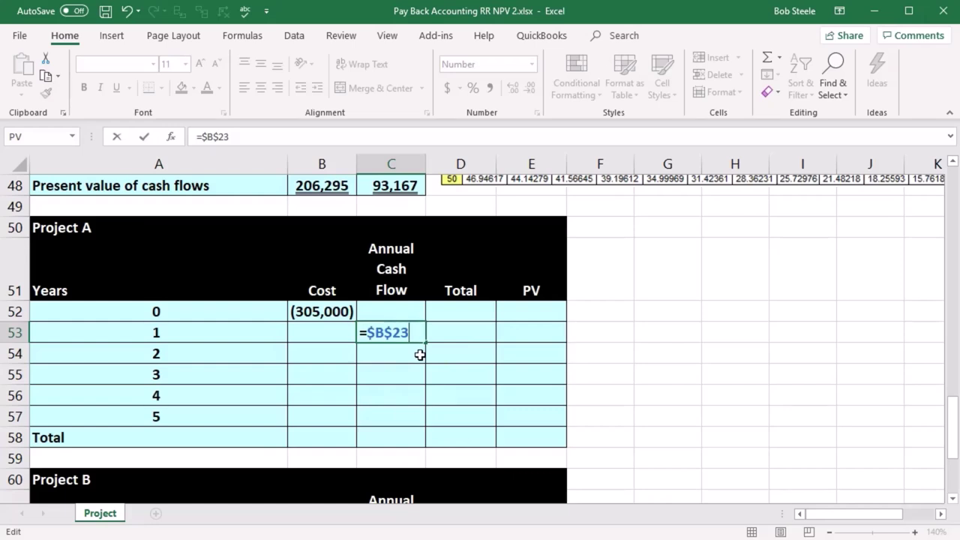
{"action": "key", "text": "ctrl+Return"}
{"action": "left_click", "coordinate": [418, 333]}
{"action": "left_click_drag", "start_coordinate": [426, 342], "coordinate": [429, 417]}
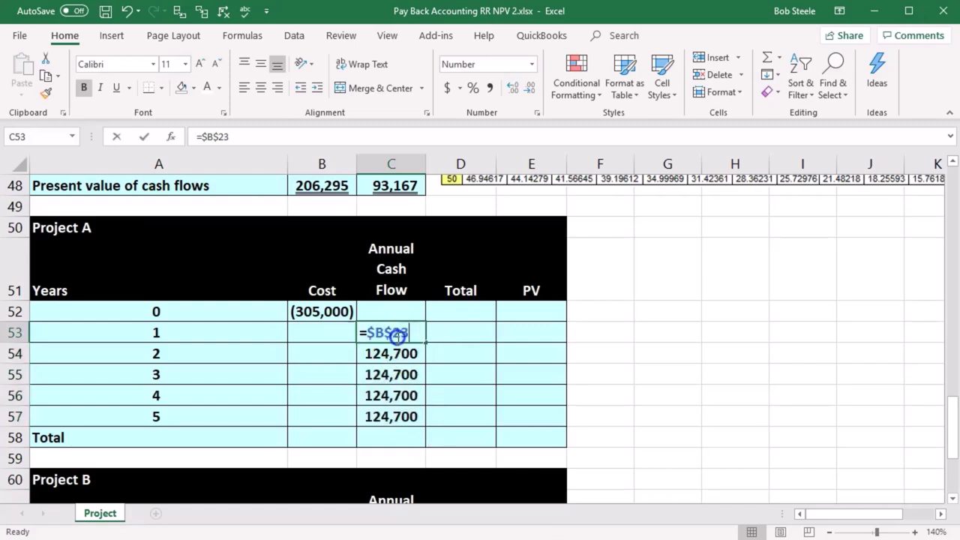
{"action": "double_click", "coordinate": [396, 335]}
{"action": "left_click", "coordinate": [410, 337]}
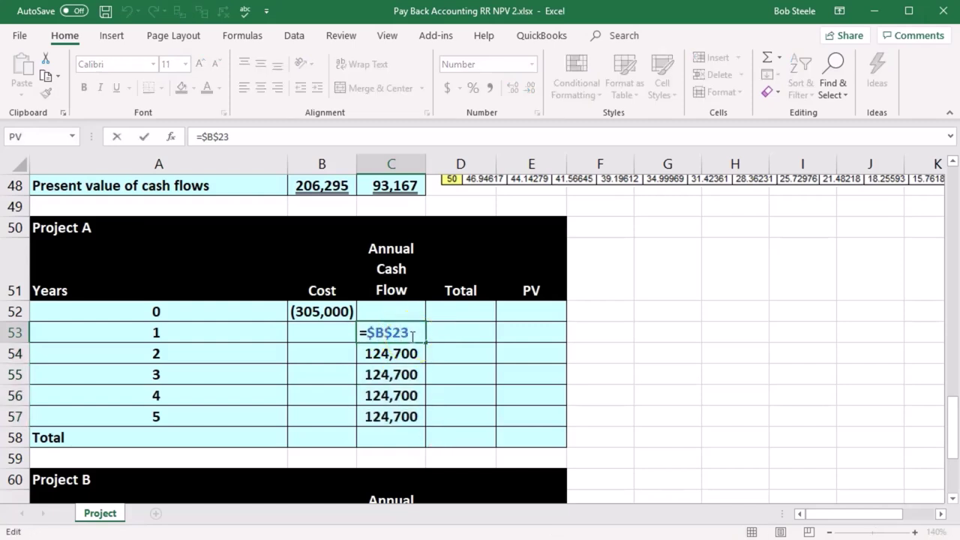
{"action": "key", "text": "Return"}
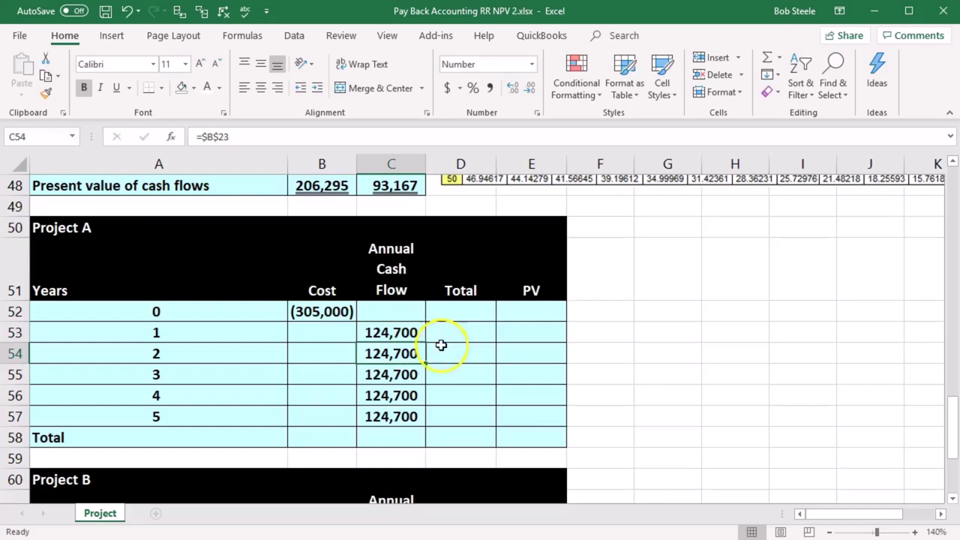
Total Project A's year 0 cost and cash flow in D52 as =SUM(B52:C52) and copy it down through D57
{"action": "left_click", "coordinate": [459, 311]}
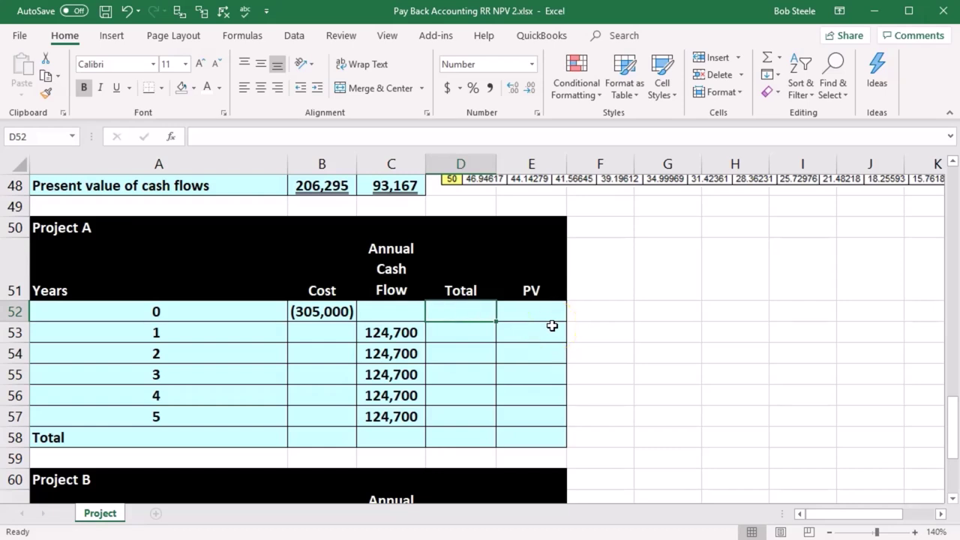
{"action": "type", "text": "=sum("}
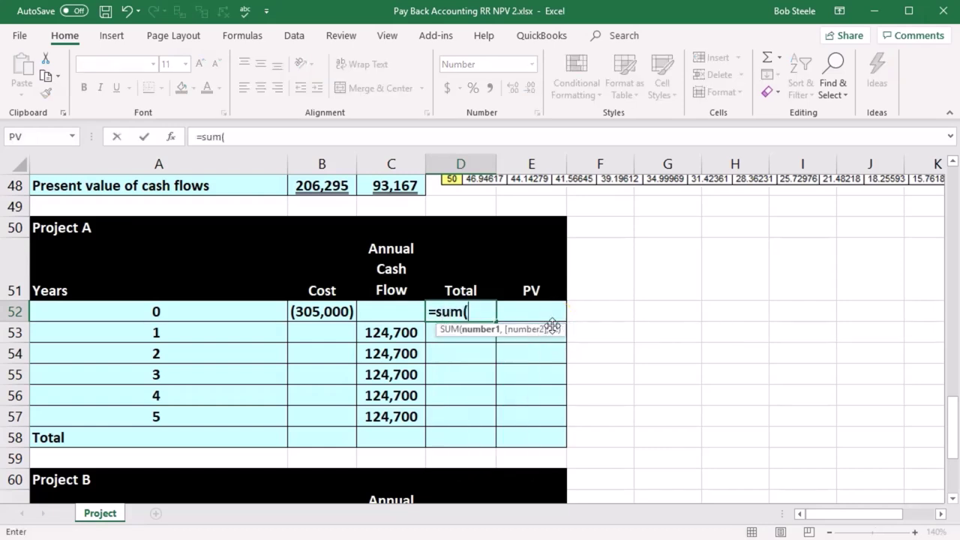
{"action": "key", "text": "Left"}
{"action": "key", "text": "shift+Left"}
{"action": "key", "text": "Return"}
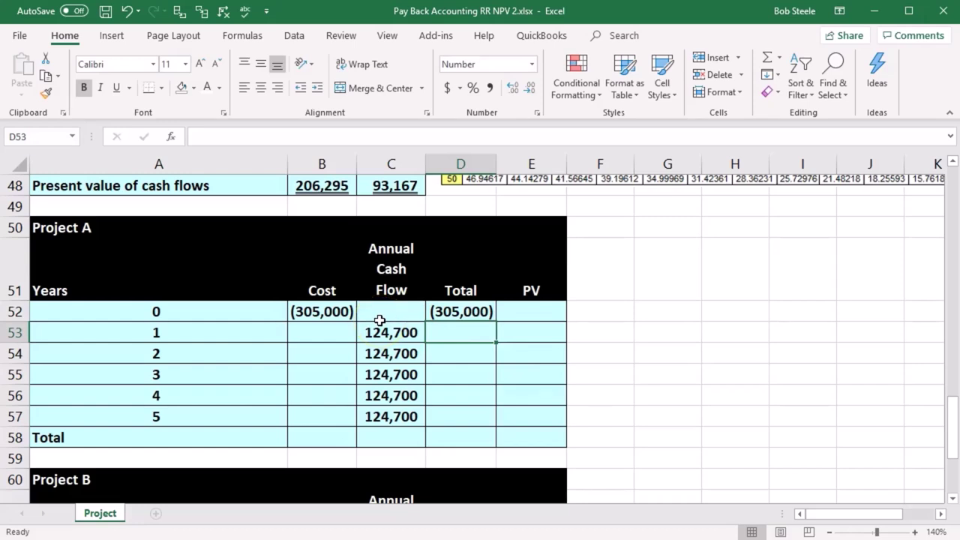
{"action": "left_click", "coordinate": [455, 312]}
{"action": "left_click_drag", "start_coordinate": [494, 321], "coordinate": [475, 423]}
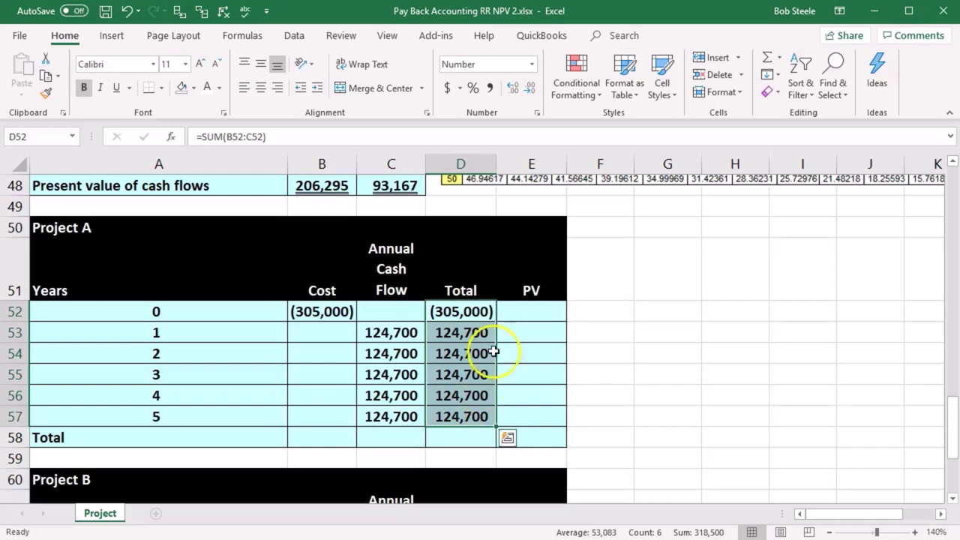
Link Project A's year 0 present value in E52 to the year 0 total with =D52
{"action": "left_click", "coordinate": [515, 309]}
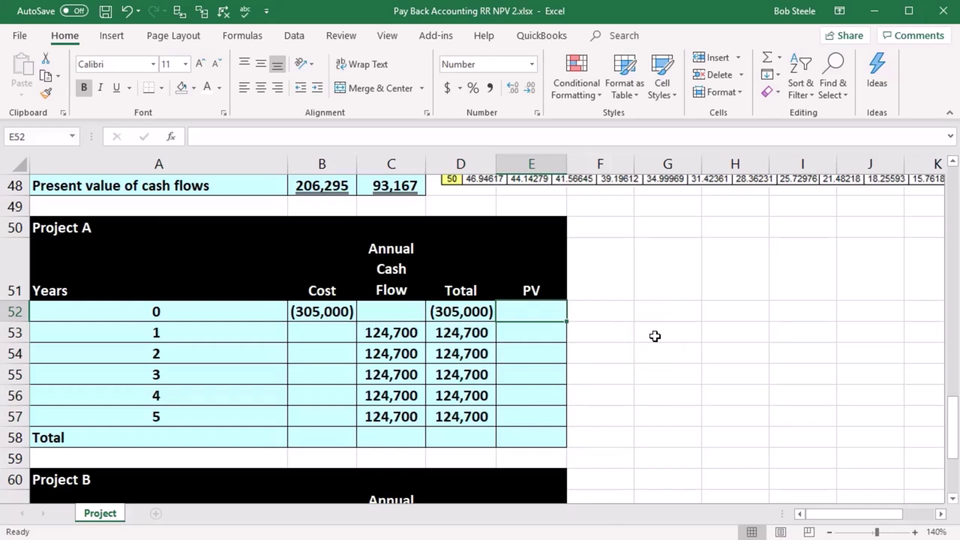
{"action": "key", "text": "Left"}
{"action": "key", "text": "Down"}
{"action": "key", "text": "Right"}
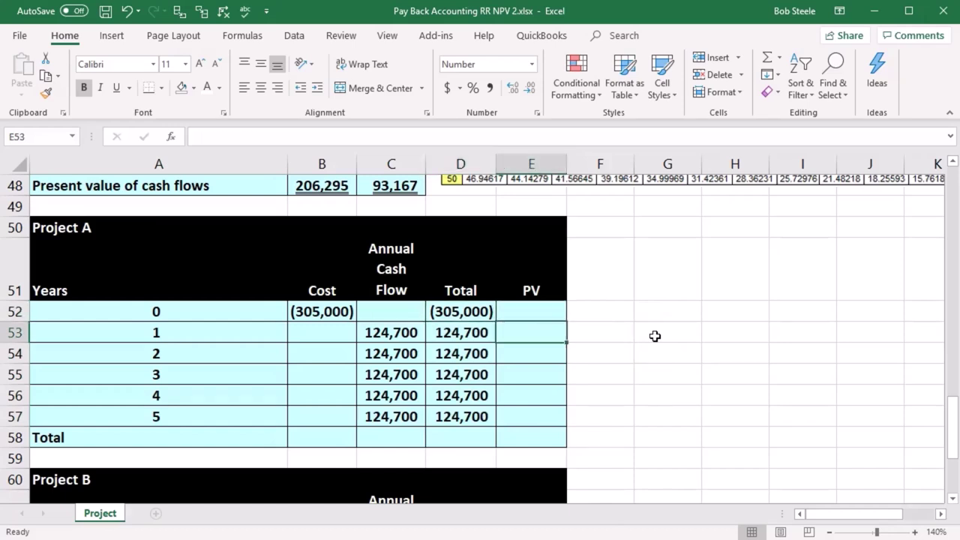
{"action": "key", "text": "Up"}
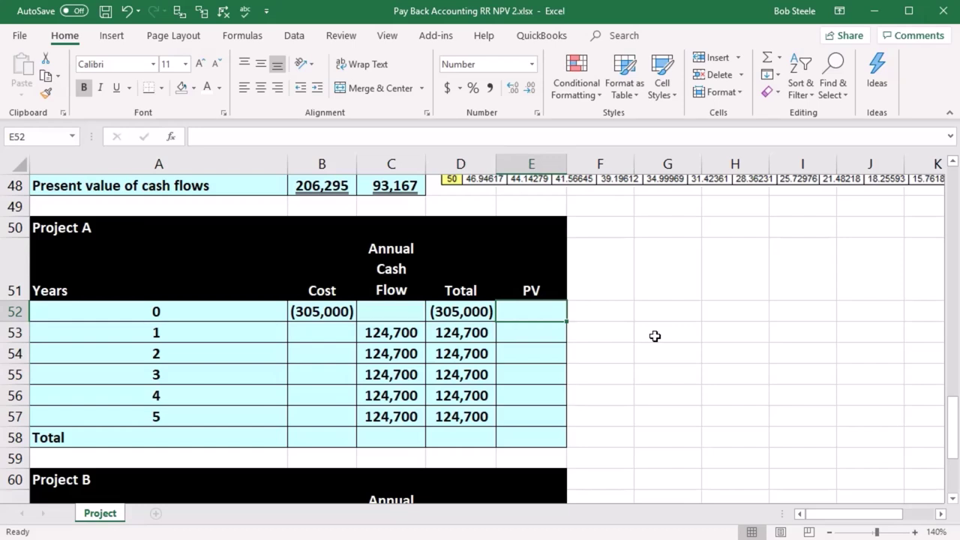
{"action": "type", "text": "="}
{"action": "key", "text": "Left"}
{"action": "key", "text": "Return"}
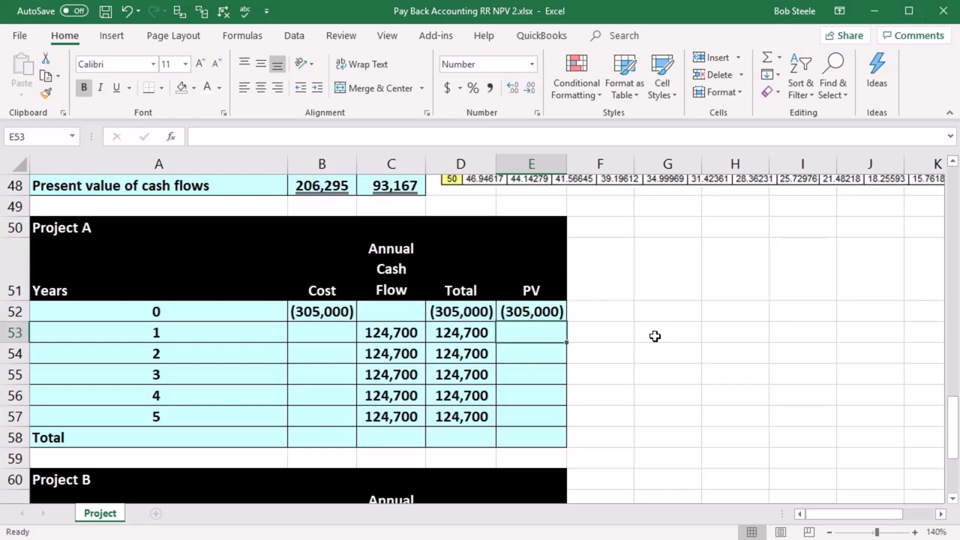
Calculate the present value of Project A's year 1 total in E53 with -PV(.07,A53,0,D53)
{"action": "left_click", "coordinate": [470, 331]}
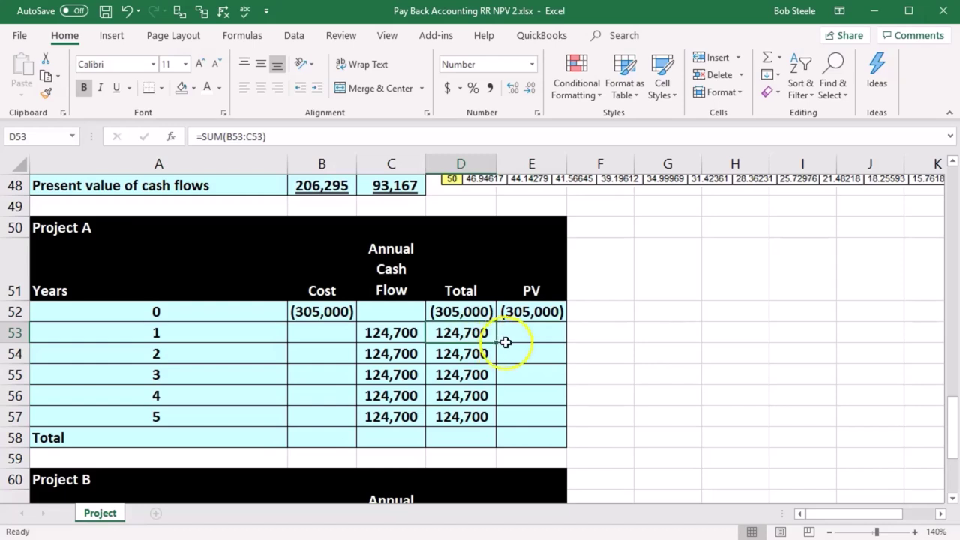
{"action": "left_click", "coordinate": [510, 332]}
{"action": "type", "text": "-pv"}
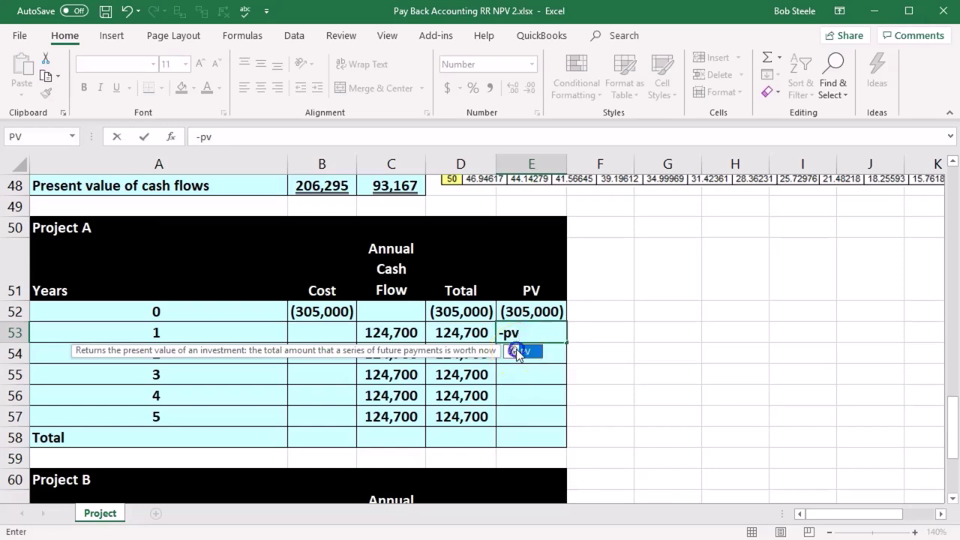
{"action": "double_click", "coordinate": [516, 350]}
{"action": "type", "text": ".07,"}
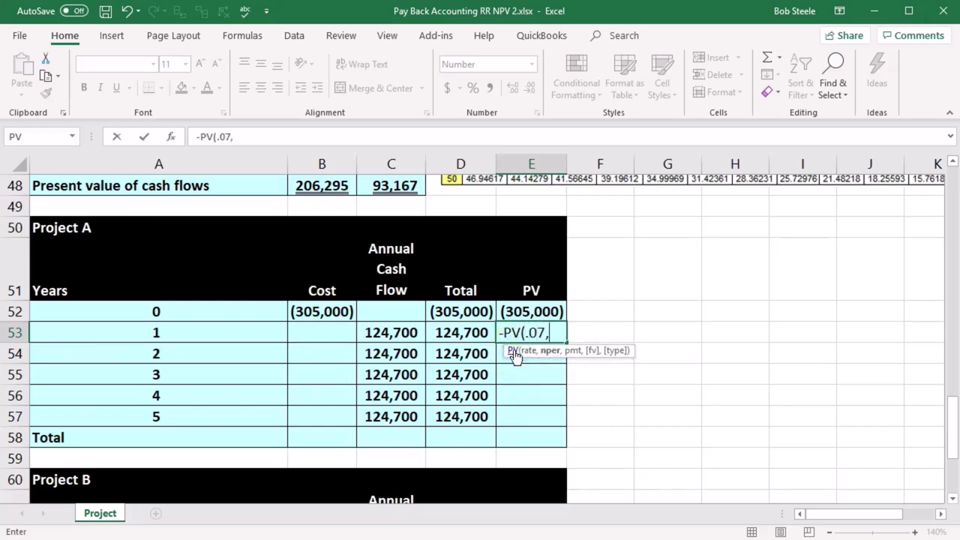
{"action": "left_click", "coordinate": [174, 333]}
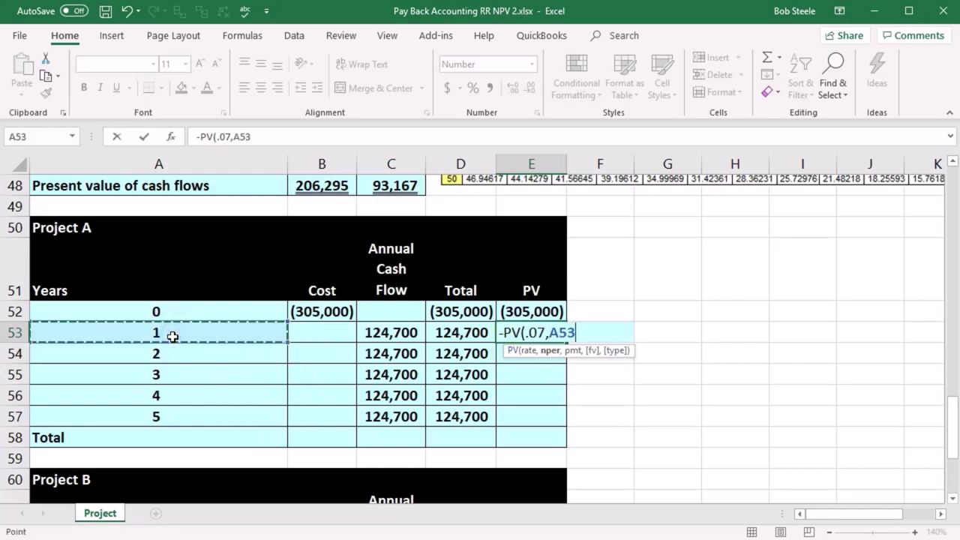
{"action": "type", "text": ","}
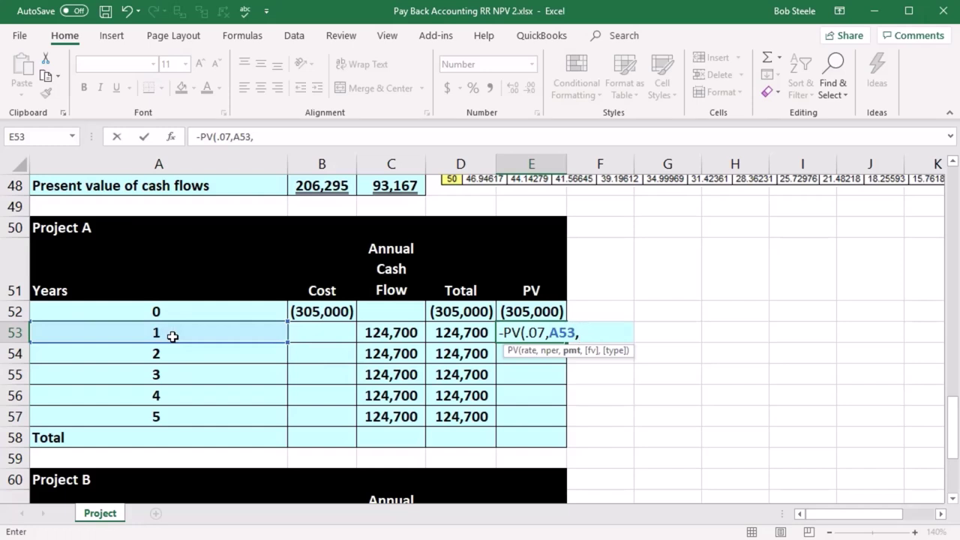
{"action": "type", "text": "0,"}
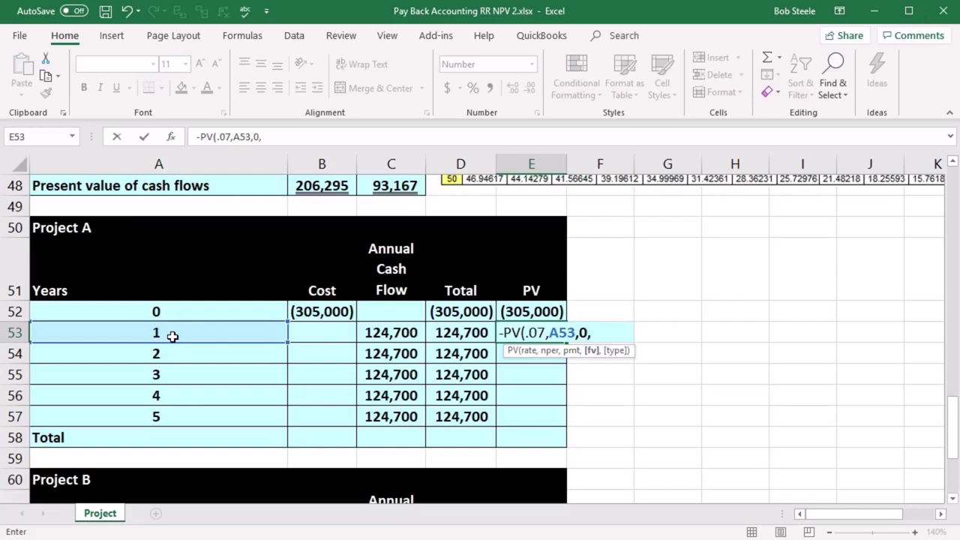
{"action": "left_click", "coordinate": [460, 338]}
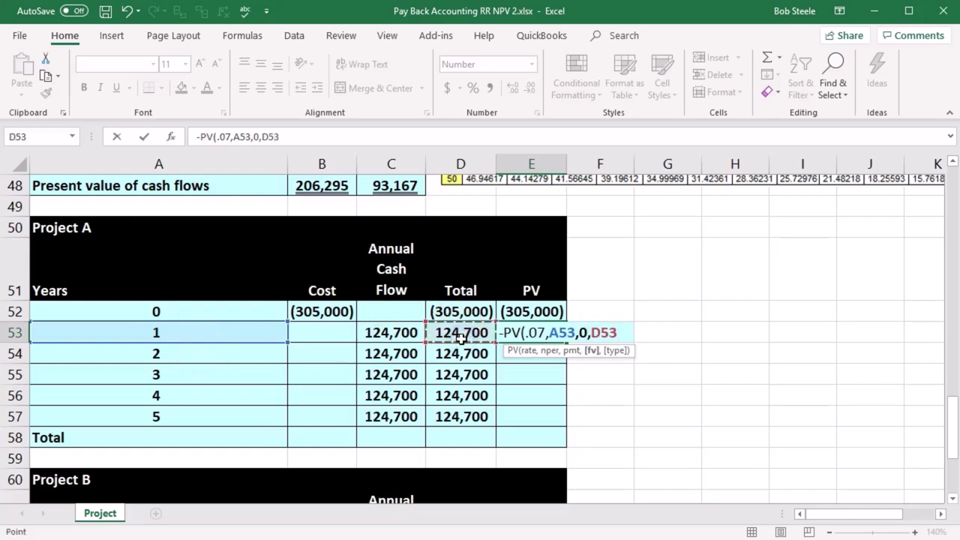
{"action": "key", "text": "Return"}
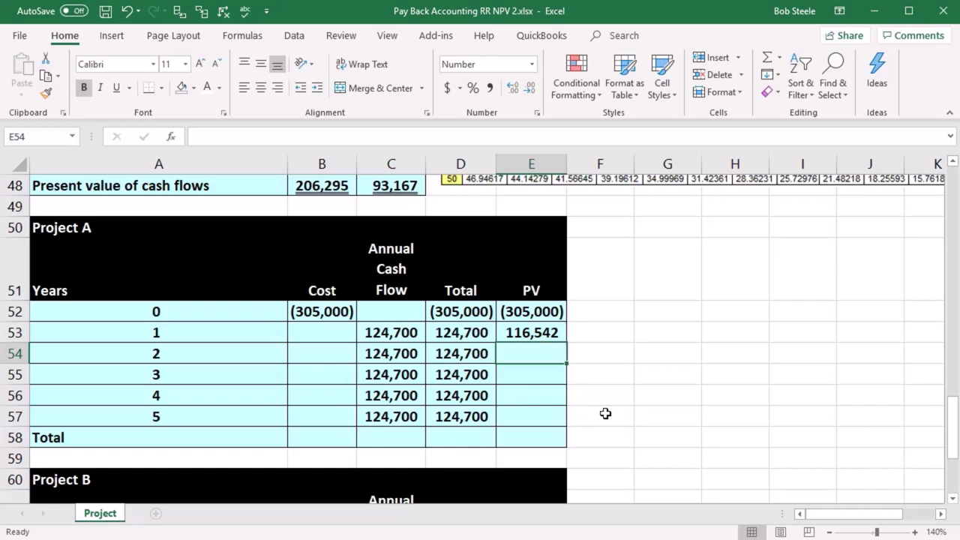
Calculate the present value of Project A's year 2 total in E54 with -PV(.07,A54,0,D54)
{"action": "type", "text": "-pv"}
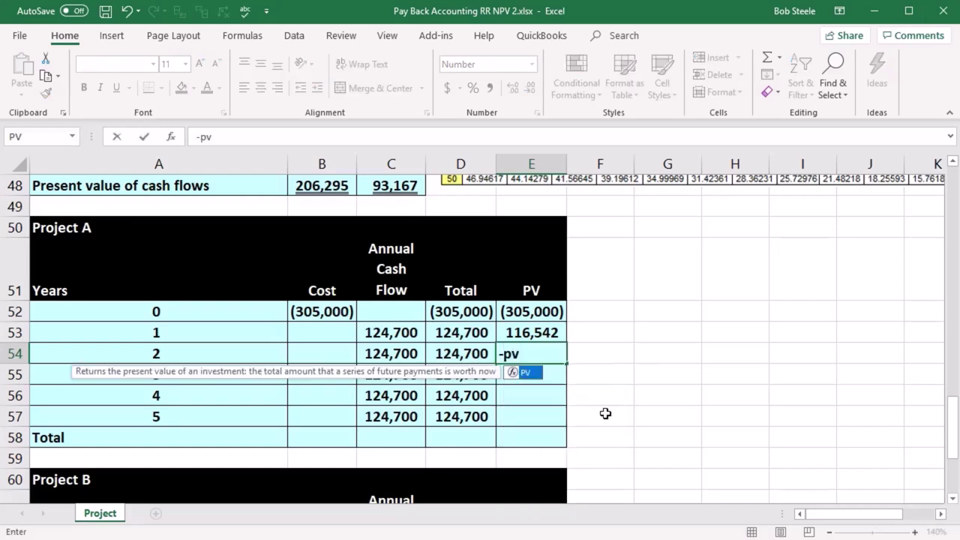
{"action": "double_click", "coordinate": [514, 372]}
{"action": "type", "text": ".07,"}
{"action": "left_click", "coordinate": [200, 356]}
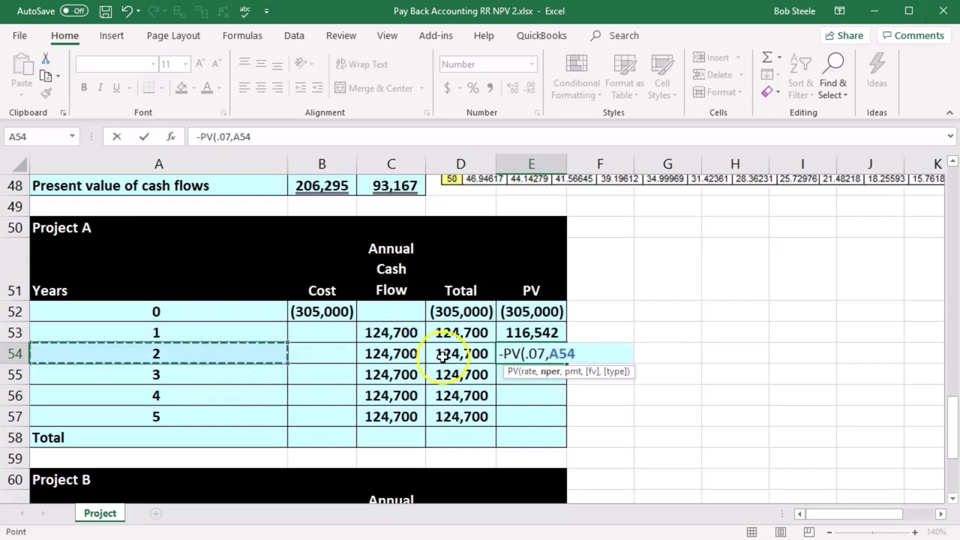
{"action": "type", "text": ",0"}
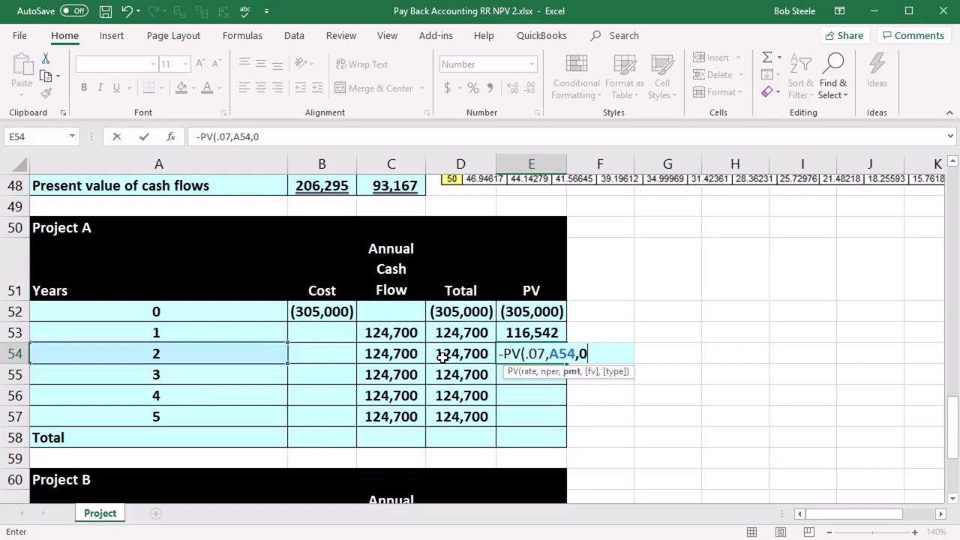
{"action": "type", "text": ","}
{"action": "left_click", "coordinate": [444, 357]}
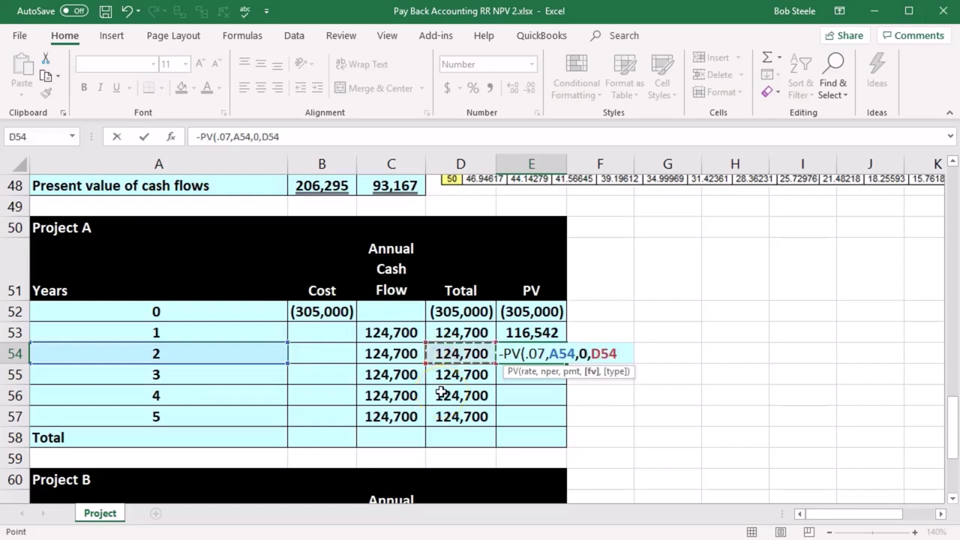
{"action": "key", "text": "Return"}
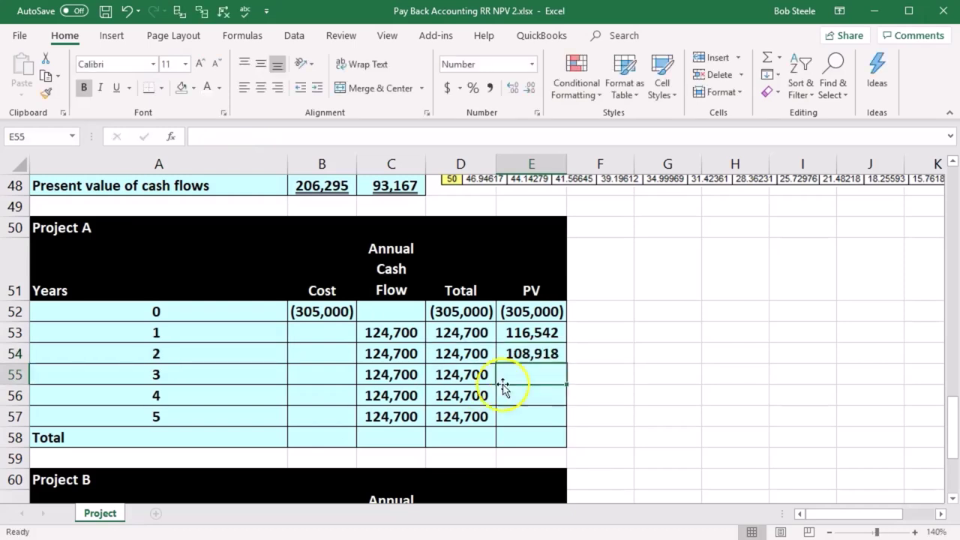
Calculate the present value of Project A's year 3 total in E55 with -PV(.07,A55,0,D55)
{"action": "type", "text": "-pv"}
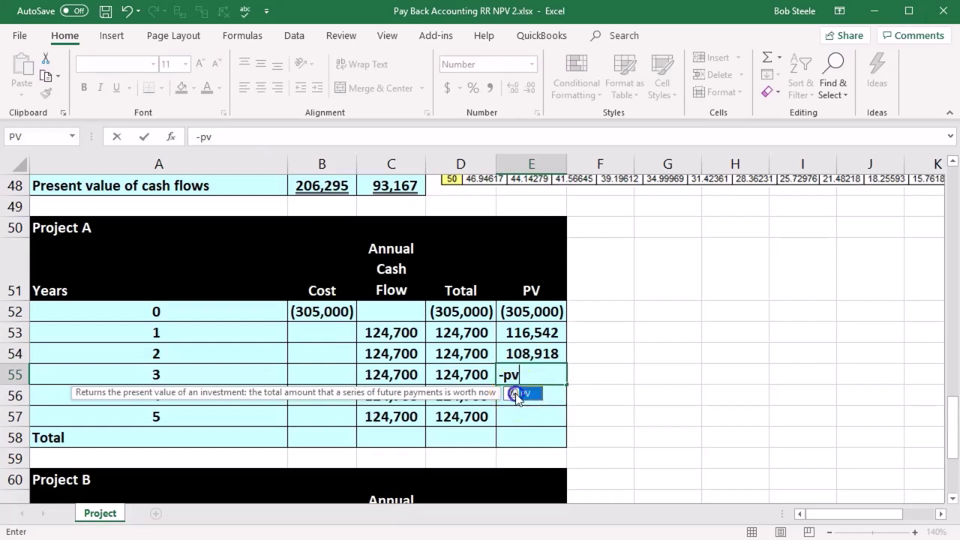
{"action": "double_click", "coordinate": [514, 395]}
{"action": "type", "text": ".0"}
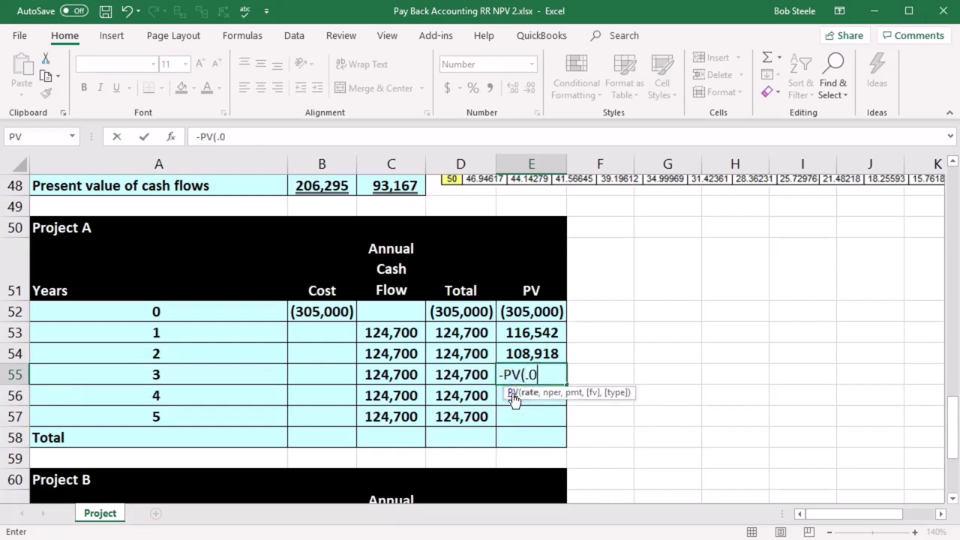
{"action": "type", "text": "7,"}
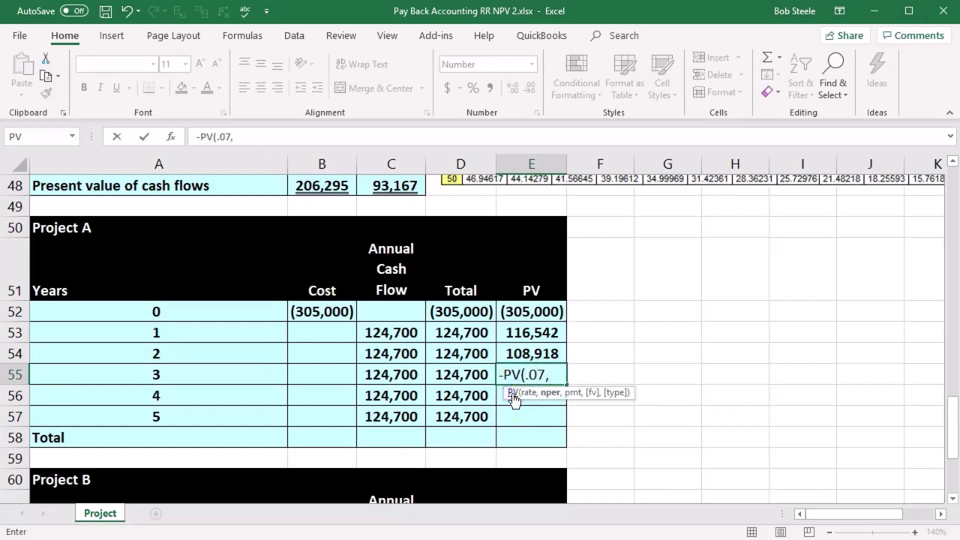
{"action": "left_click", "coordinate": [185, 375]}
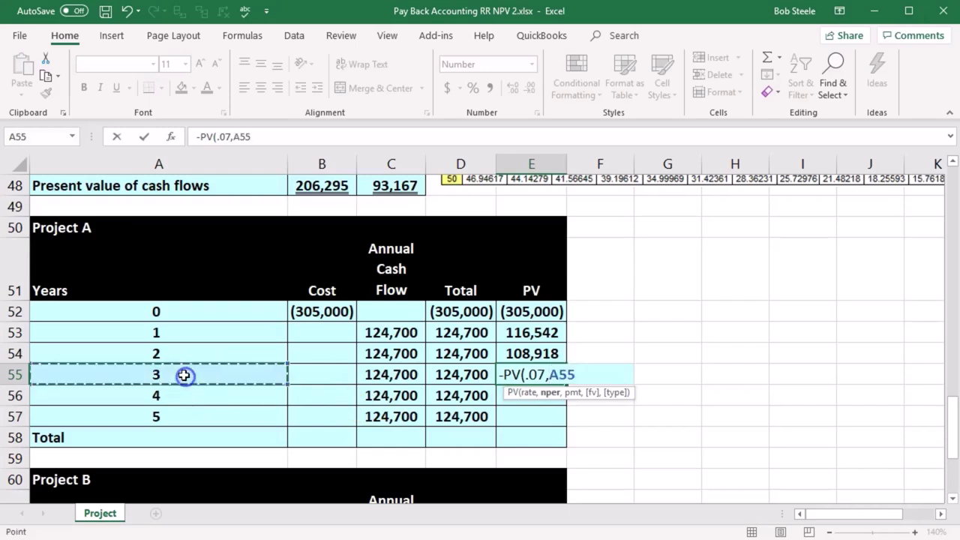
{"action": "type", "text": ","}
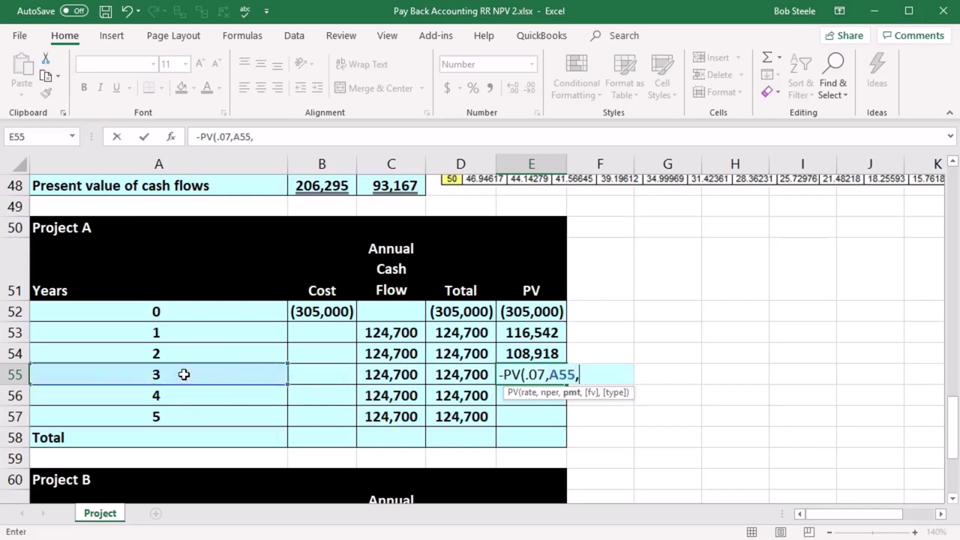
{"action": "type", "text": "0,"}
{"action": "left_click", "coordinate": [449, 369]}
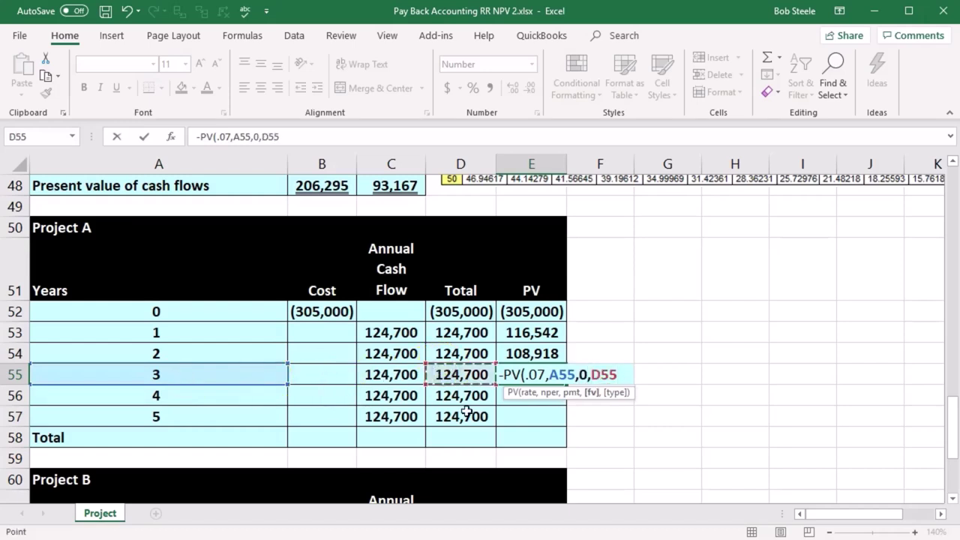
{"action": "type", "text": ")"}
{"action": "key", "text": "Return"}
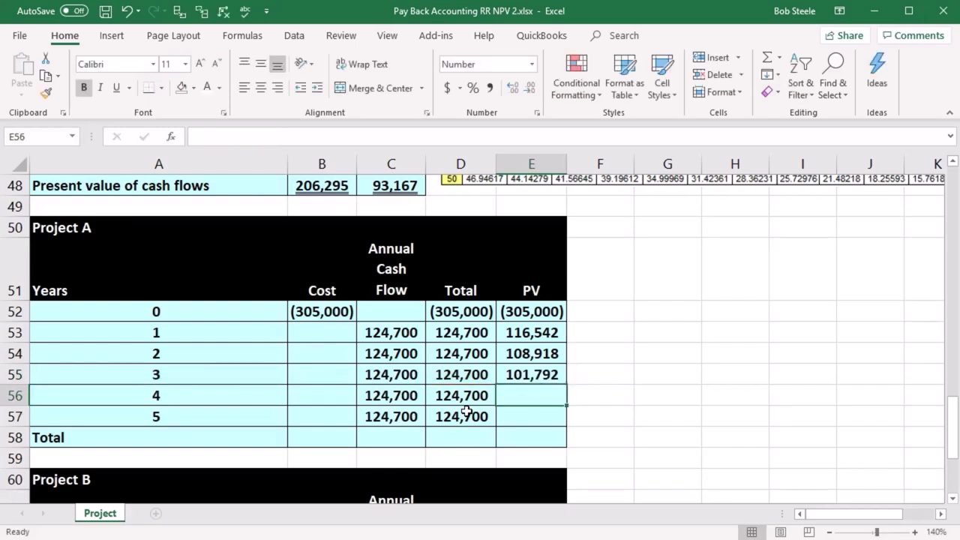
Calculate the present value of Project A's year 4 total in E56 with -PV(.07,A56,0,D56)
{"action": "type", "text": "-pv"}
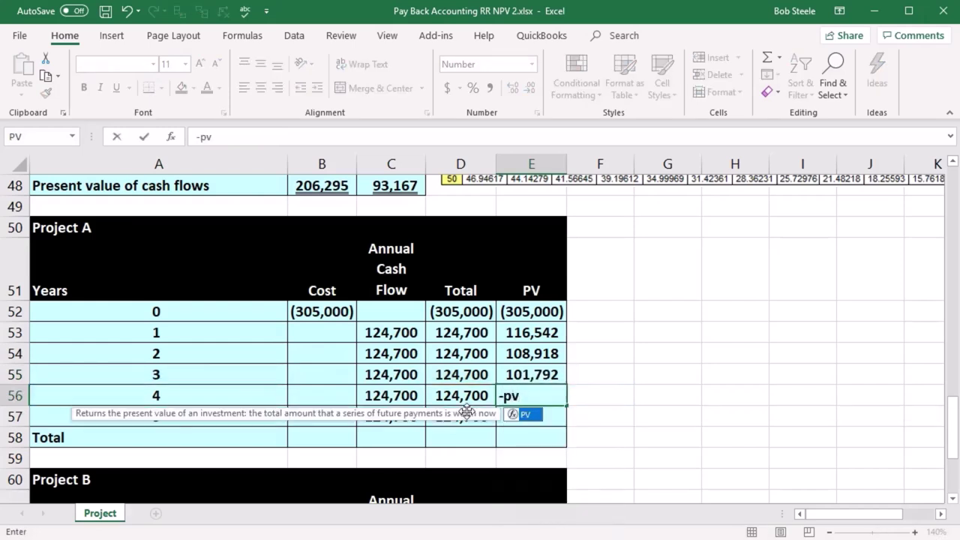
{"action": "double_click", "coordinate": [517, 416]}
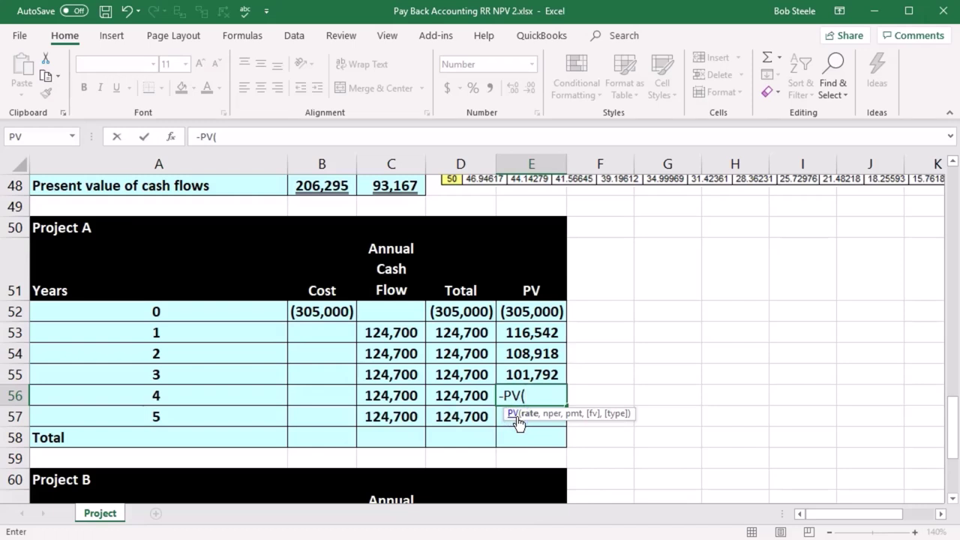
{"action": "type", "text": ".07,"}
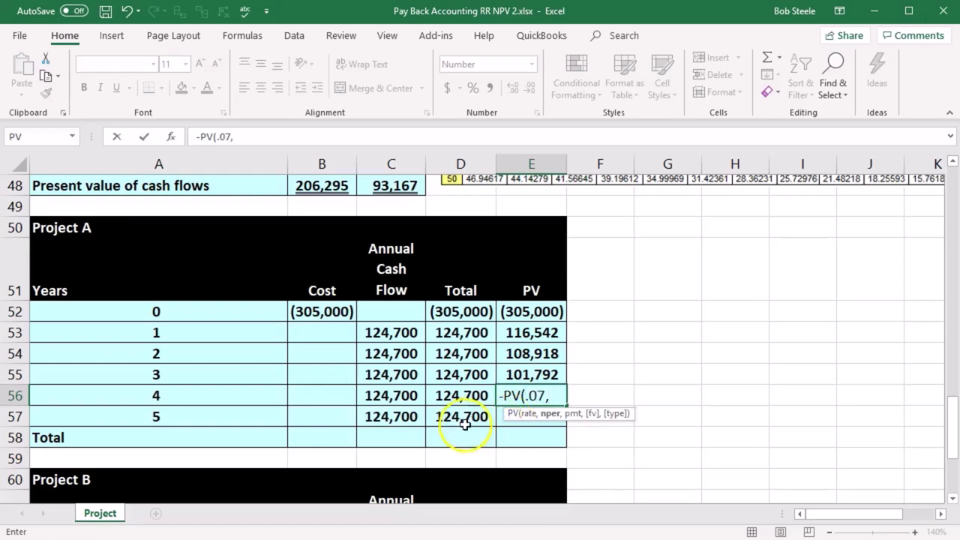
{"action": "left_click", "coordinate": [201, 397]}
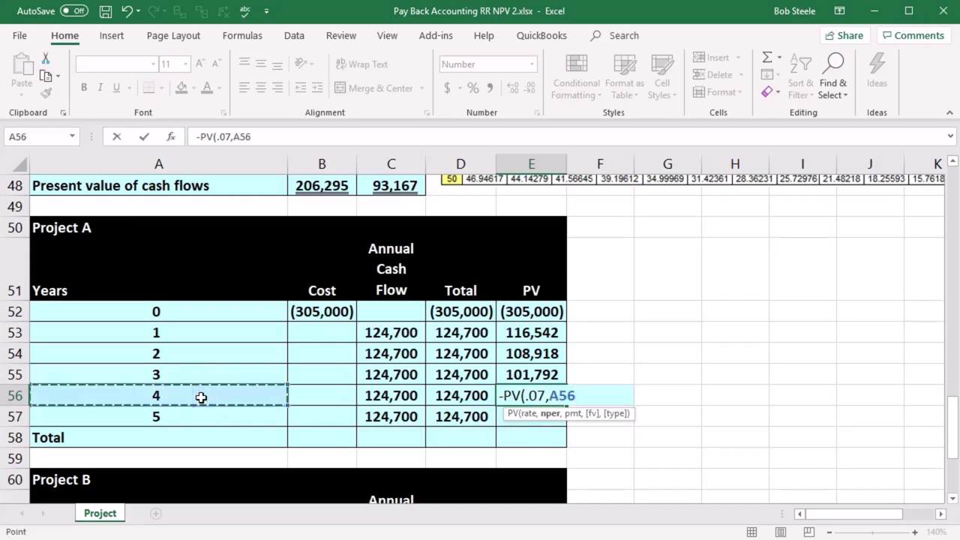
{"action": "type", "text": ","}
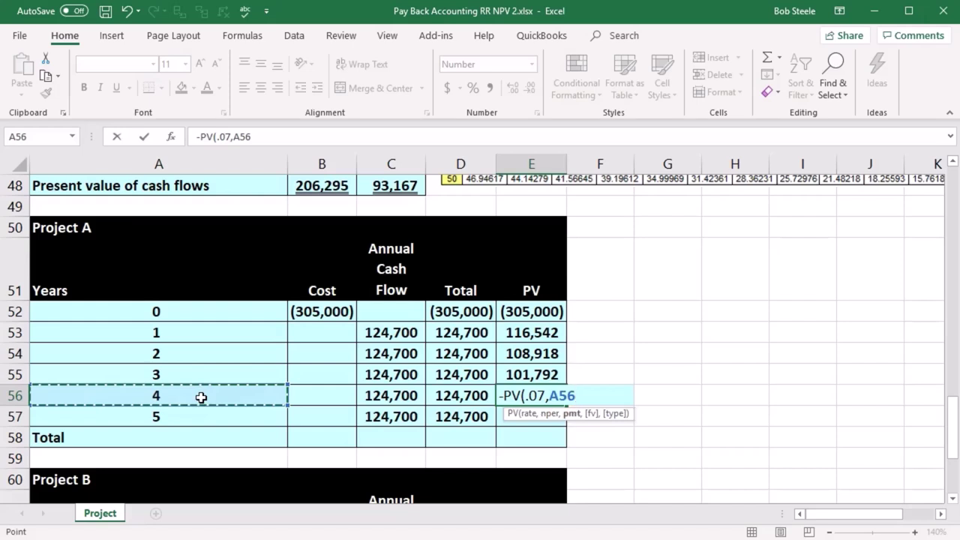
{"action": "type", "text": "0"}
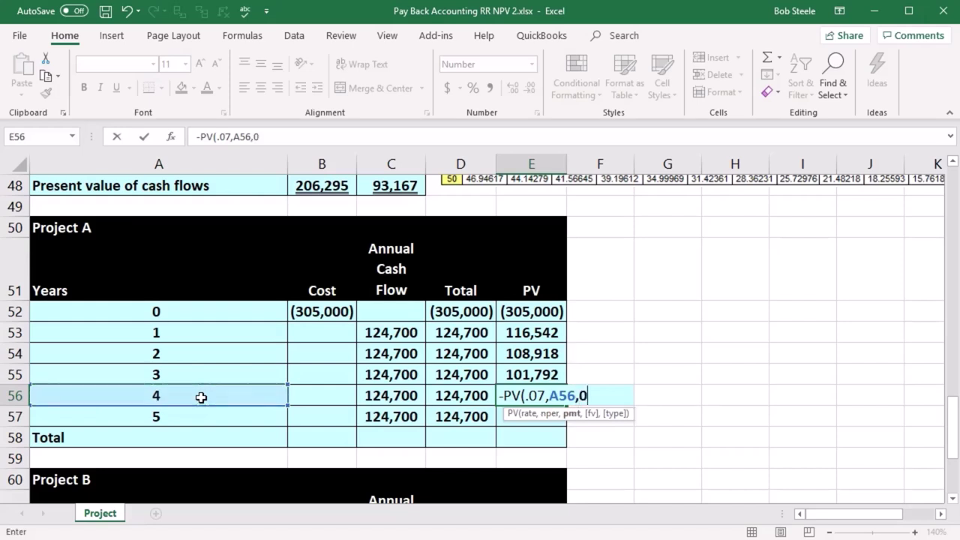
{"action": "type", "text": ","}
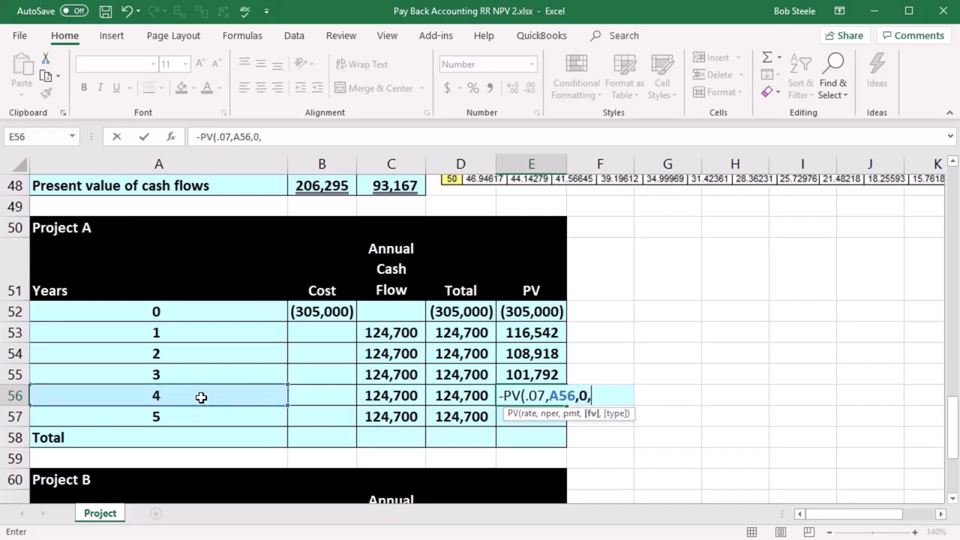
{"action": "left_click", "coordinate": [442, 396]}
{"action": "key", "text": "Return"}
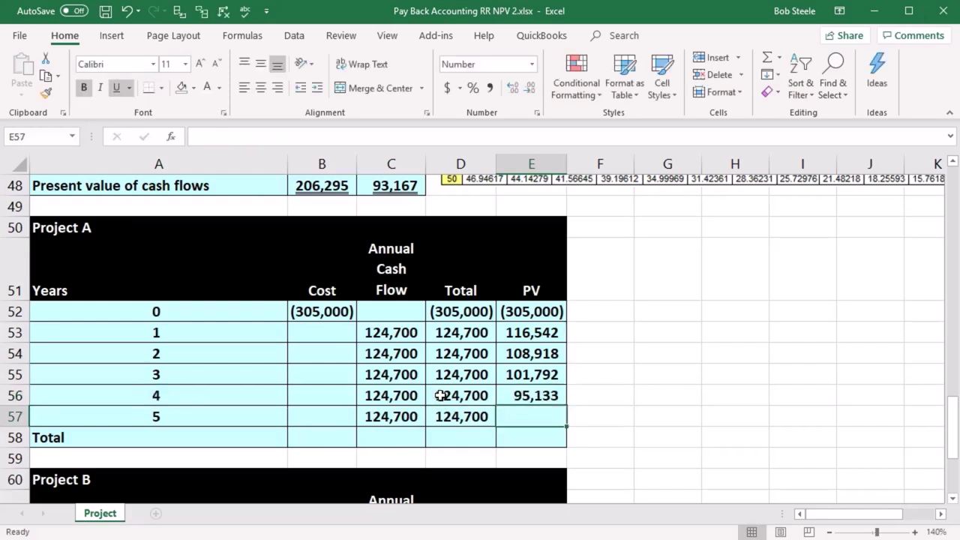
Calculate the present value of Project A's year 5 total in E57 with -PV(.07,A57,0,D57)
{"action": "type", "text": "-pv"}
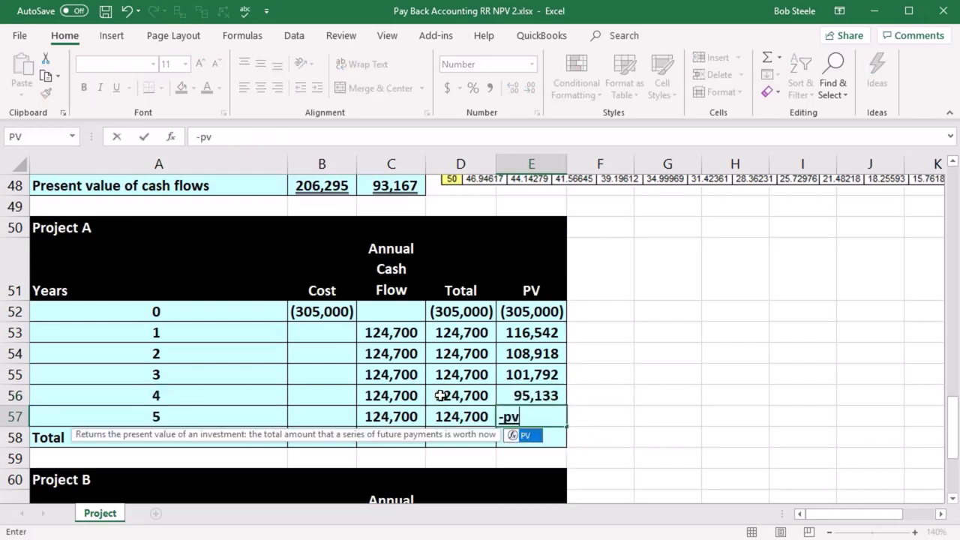
{"action": "double_click", "coordinate": [516, 435]}
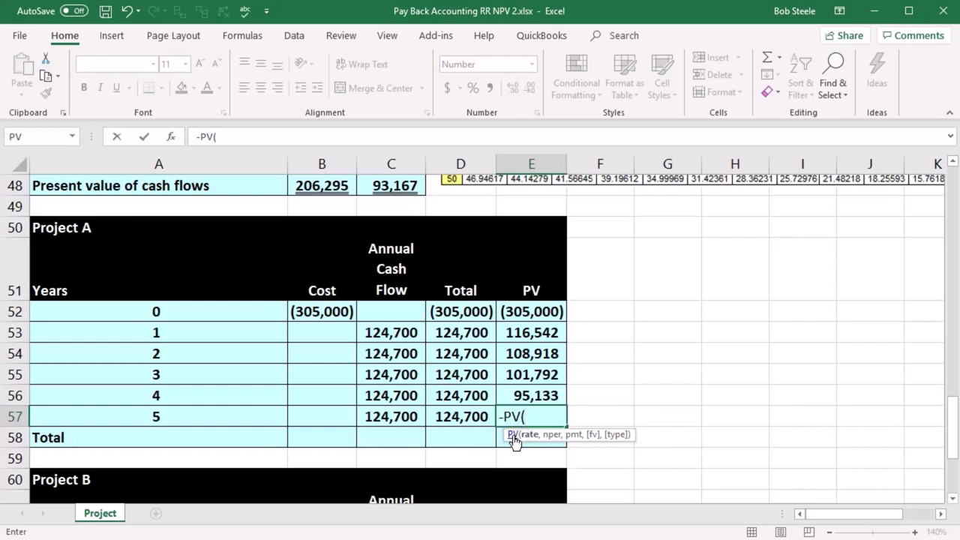
{"action": "type", "text": ".07,"}
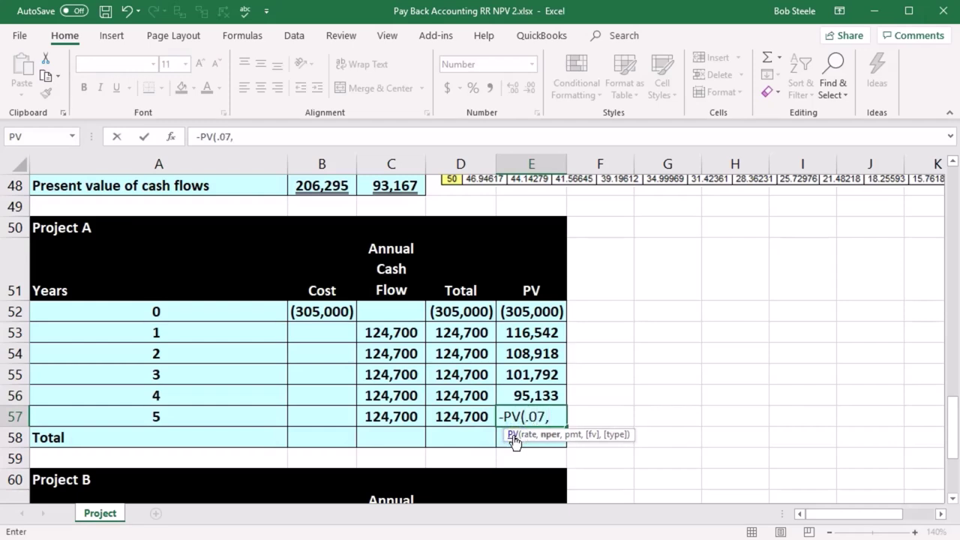
{"action": "left_click", "coordinate": [180, 418]}
{"action": "type", "text": ",0,"}
{"action": "left_click", "coordinate": [454, 419]}
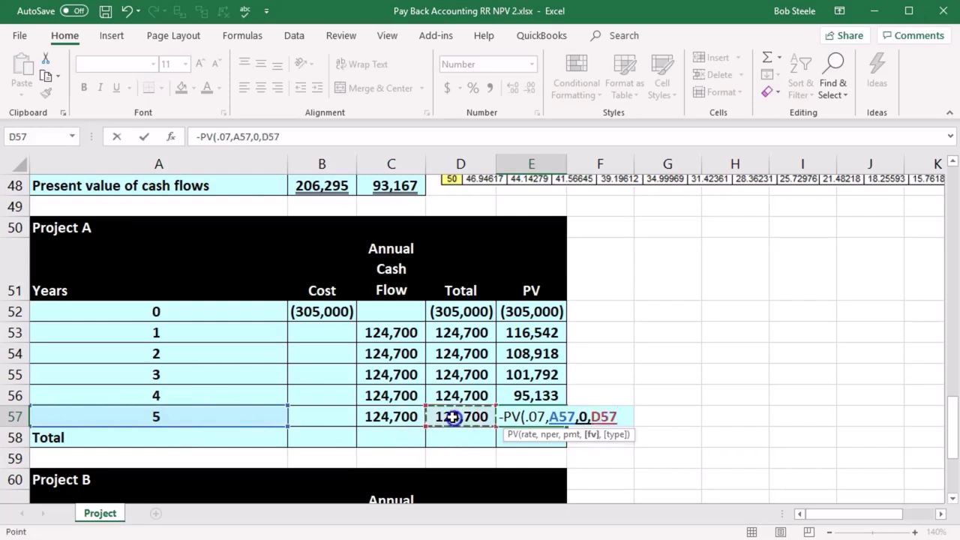
{"action": "key", "text": "Return"}
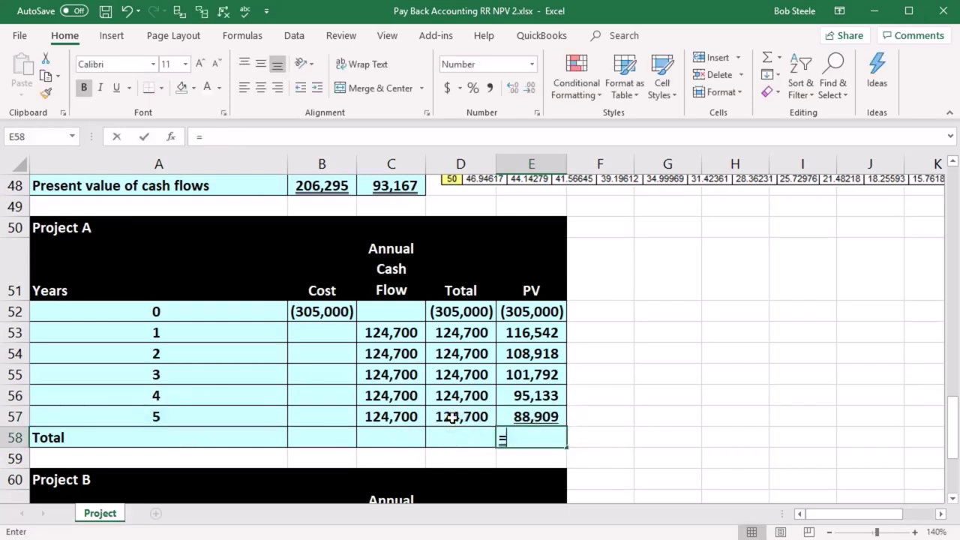
Sum Project A's PV column in E58 with =SUM(E52:E57)
{"action": "type", "text": "=sum("}
{"action": "key", "text": "Up"}
{"action": "key", "text": "shift+Up"}
{"action": "key", "text": "shift+Up"}
{"action": "key", "text": "shift+Up"}
{"action": "key", "text": "shift+Up"}
{"action": "key", "text": "shift+Up"}
{"action": "key", "text": "Return"}
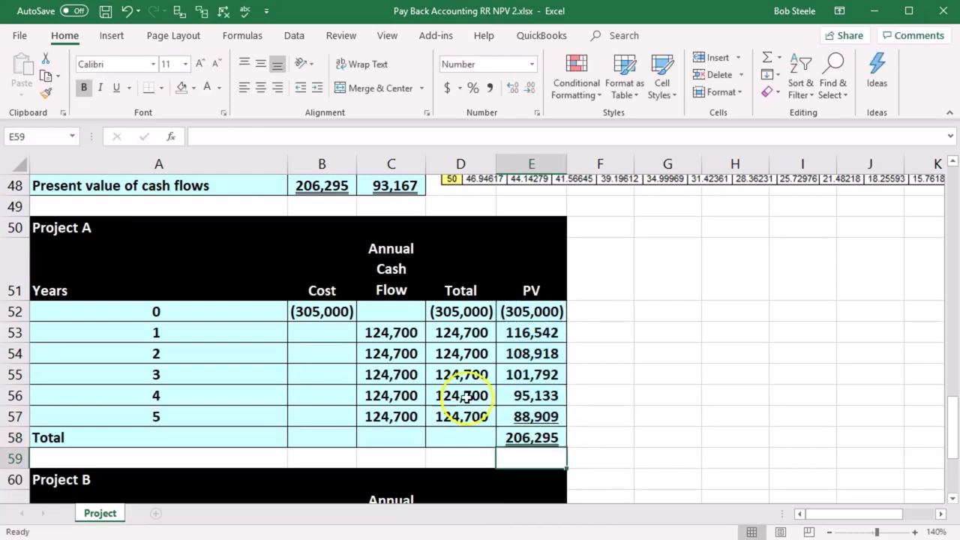
Compare Project A's PV total in E58 with the present value in B48, and review the entries in E52:E57
{"action": "left_click", "coordinate": [312, 189]}
{"action": "left_click", "coordinate": [530, 435]}
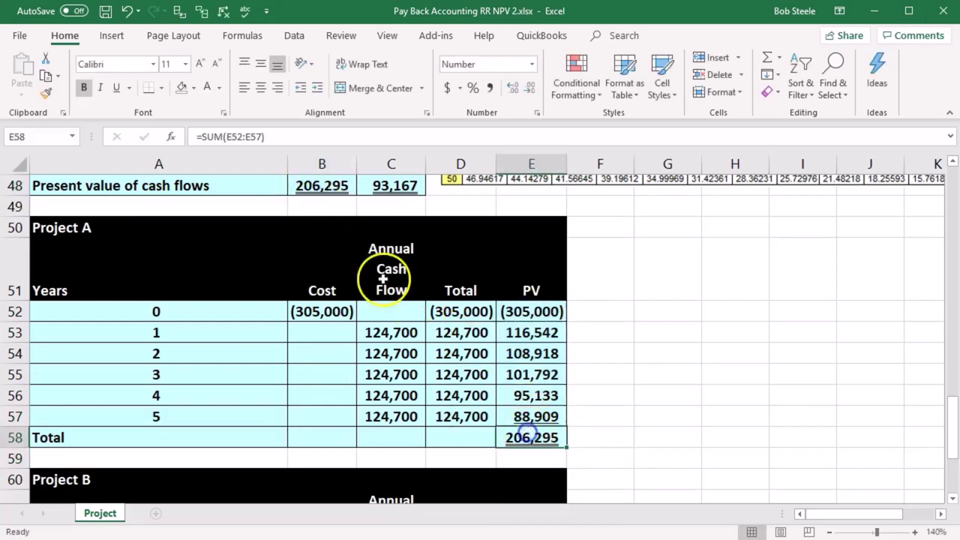
{"action": "left_click", "coordinate": [310, 189]}
{"action": "left_click", "coordinate": [522, 438]}
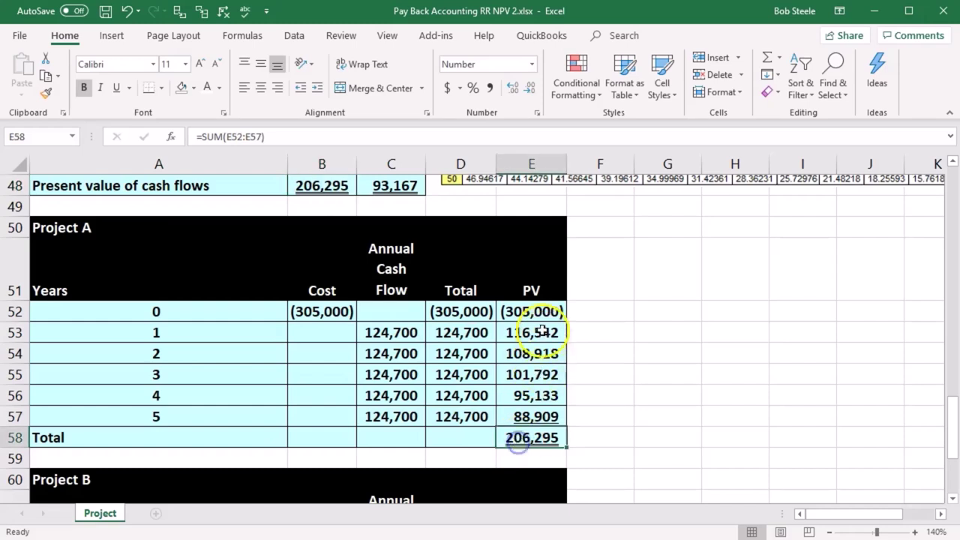
{"action": "left_click", "coordinate": [538, 309]}
{"action": "key", "text": "Down"}
{"action": "key", "text": "Down"}
{"action": "key", "text": "Down"}
{"action": "key", "text": "Down"}
{"action": "key", "text": "Down"}
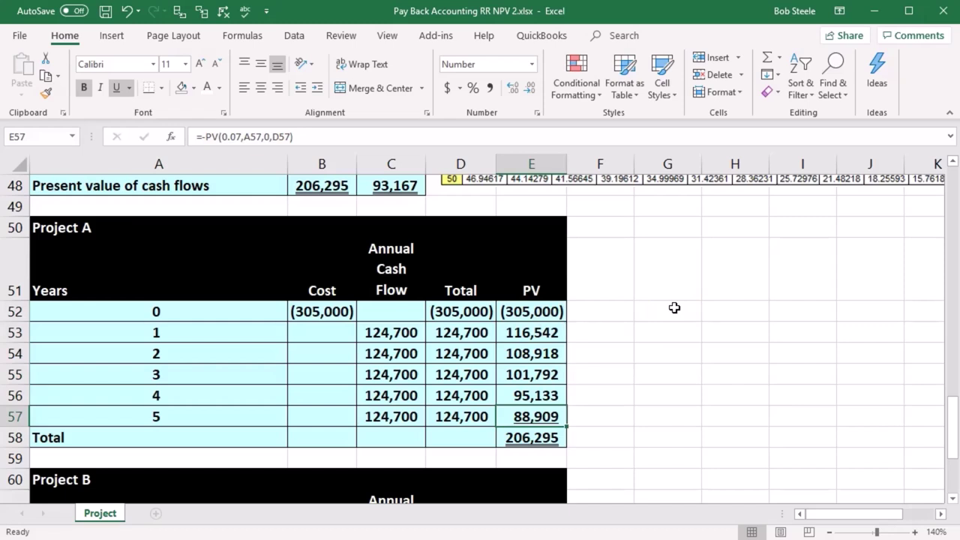
Replace the year 2 to 5 PV formulas in E54:E57 by filling down the formula from E53, and underline E57
{"action": "left_click_drag", "start_coordinate": [543, 351], "coordinate": [545, 414]}
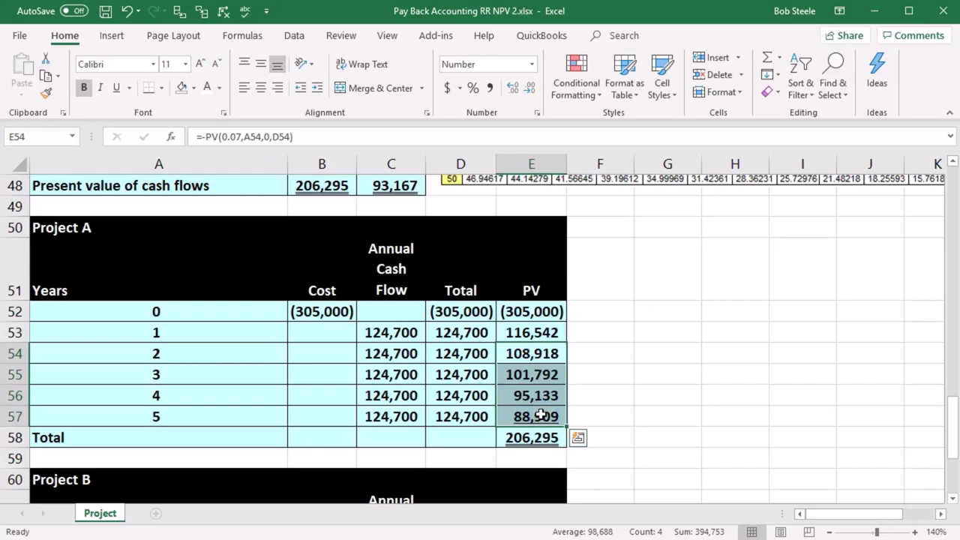
{"action": "key", "text": "Delete"}
{"action": "double_click", "coordinate": [546, 333]}
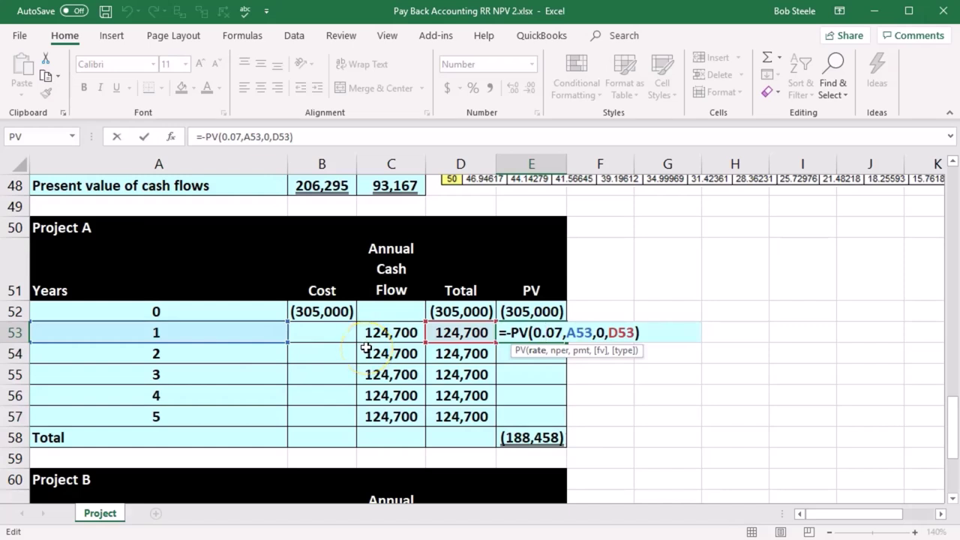
{"action": "key", "text": "Return"}
{"action": "left_click", "coordinate": [529, 333]}
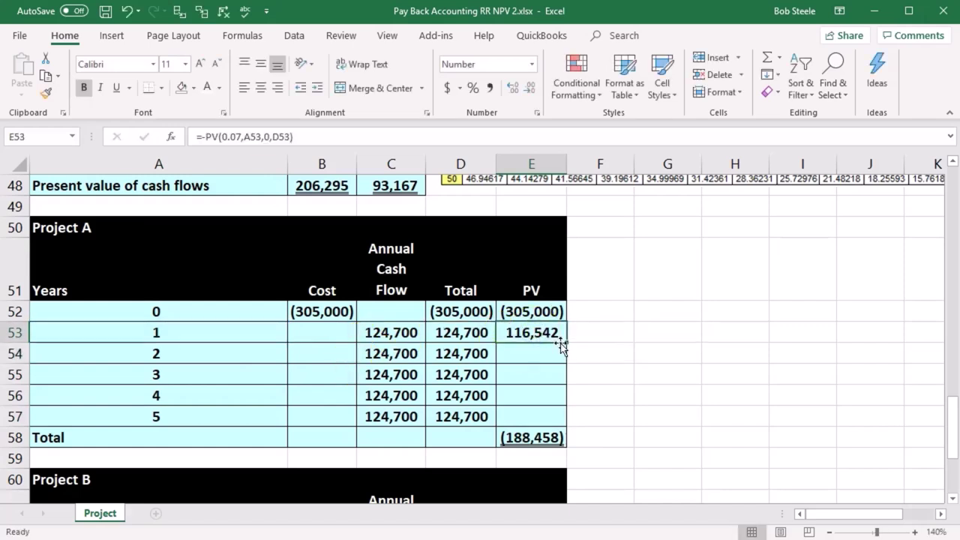
{"action": "left_click_drag", "start_coordinate": [566, 343], "coordinate": [562, 425]}
{"action": "left_click", "coordinate": [529, 417]}
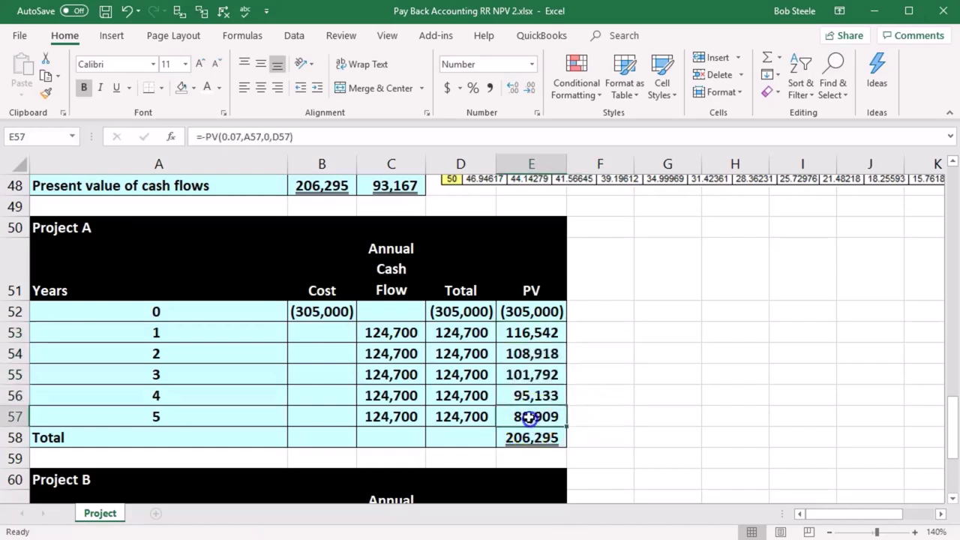
{"action": "left_click", "coordinate": [752, 369]}
Check the cell references of the filled PV formula in E55 and compare B48 with the schedule total in E58
{"action": "double_click", "coordinate": [529, 376]}
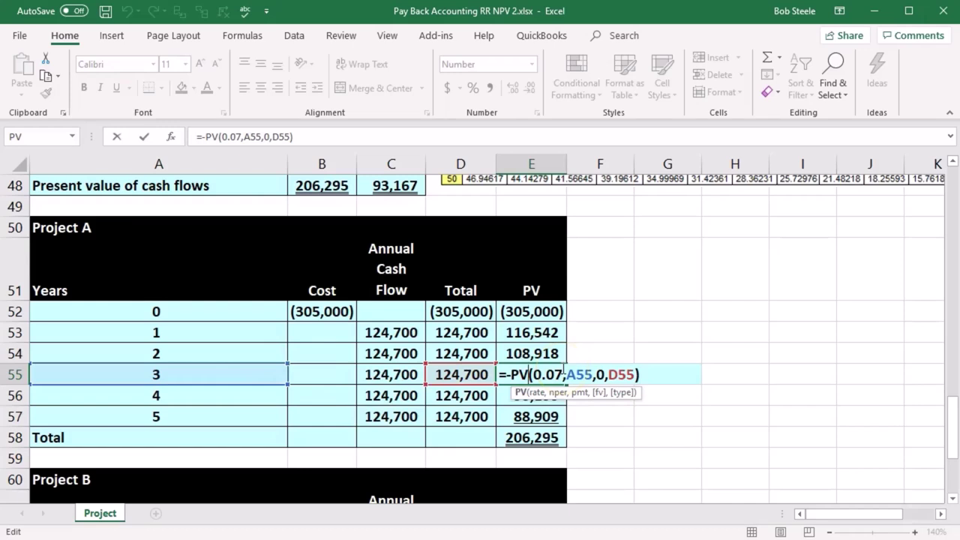
{"action": "key", "text": "Return"}
{"action": "left_click", "coordinate": [321, 187]}
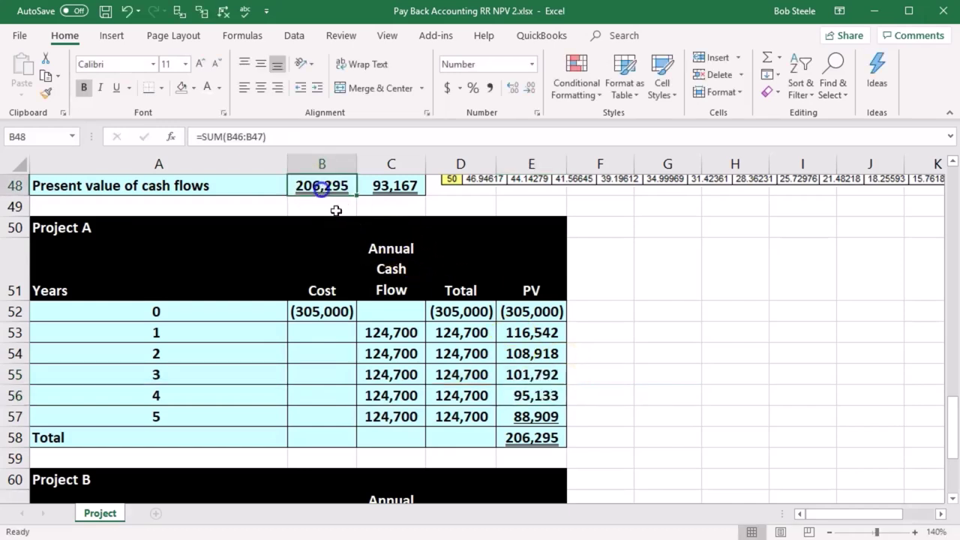
{"action": "left_click", "coordinate": [511, 442]}
{"action": "left_click", "coordinate": [704, 393]}
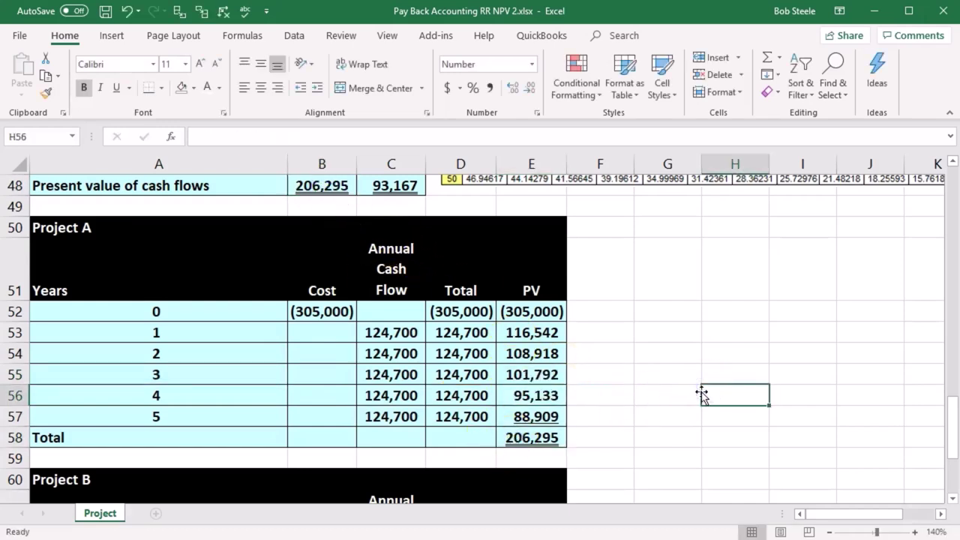
{"action": "left_click", "coordinate": [652, 415]}
Enter years 0 to 4 in A62:A66 of the Project B schedule and the label Total in A67
{"action": "scroll", "coordinate": [652, 417], "scroll_direction": "down", "scroll_amount": 2}
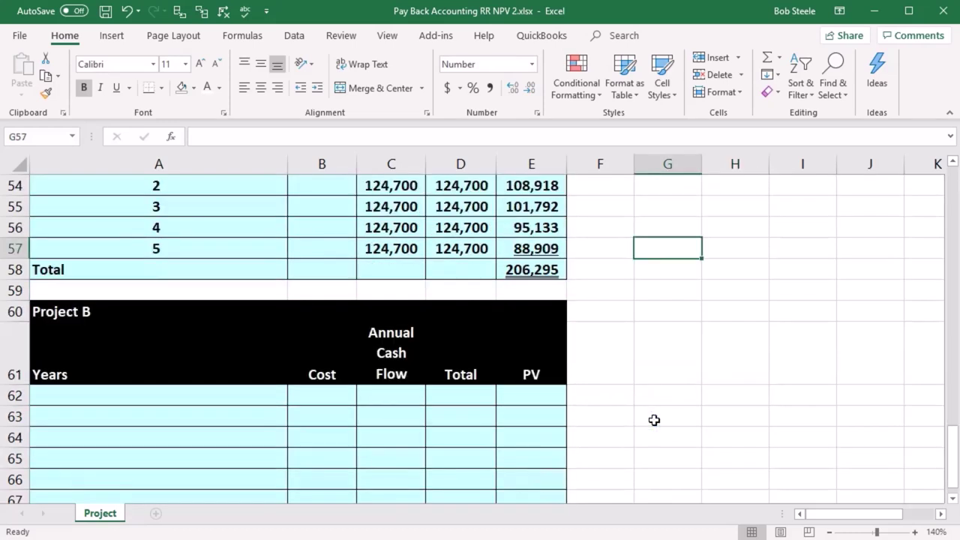
{"action": "left_click", "coordinate": [189, 399]}
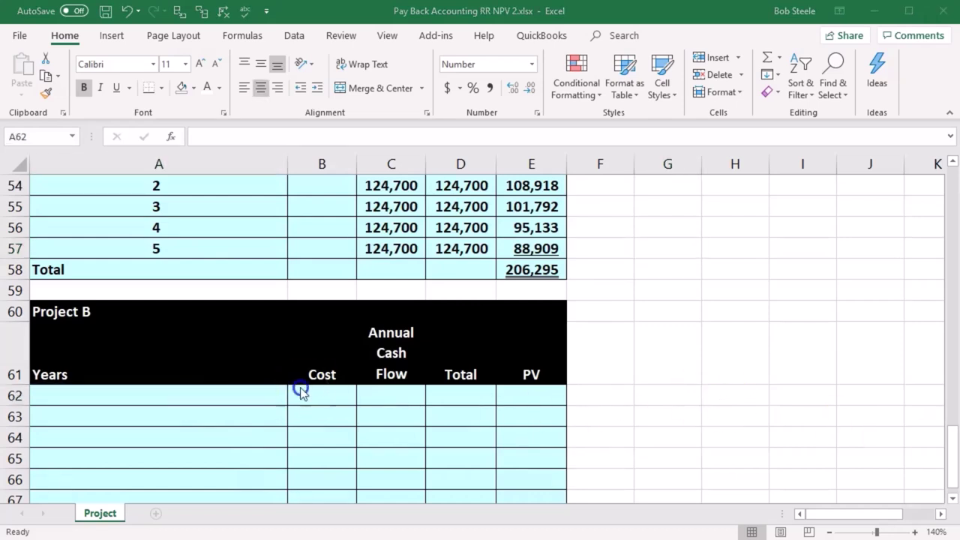
{"action": "left_click", "coordinate": [208, 394]}
{"action": "scroll", "coordinate": [413, 365], "scroll_direction": "down", "scroll_amount": 1}
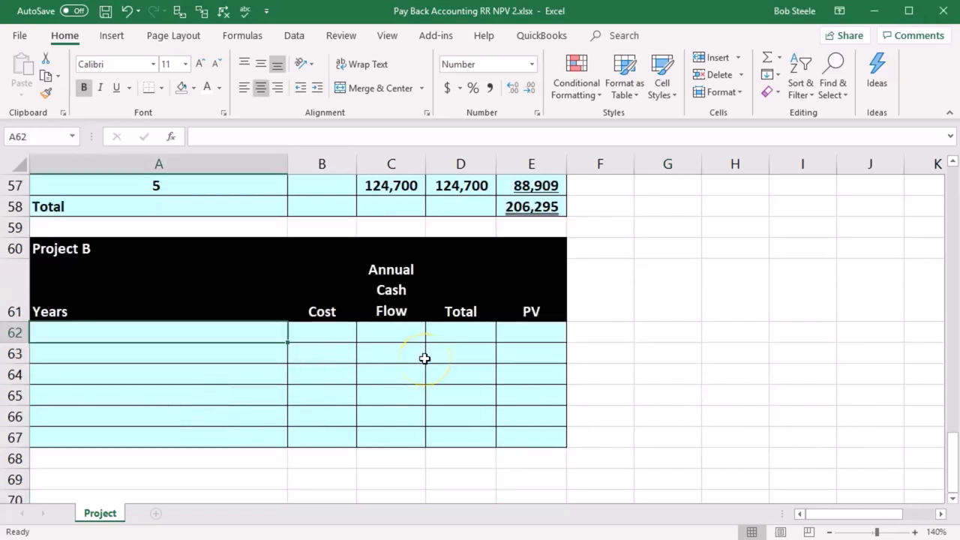
{"action": "type", "text": "0"}
{"action": "key", "text": "Return"}
{"action": "type", "text": "1"}
{"action": "key", "text": "Return"}
{"action": "type", "text": "2"}
{"action": "key", "text": "Return"}
{"action": "type", "text": "3"}
{"action": "key", "text": "Return"}
{"action": "type", "text": "4"}
{"action": "key", "text": "Return"}
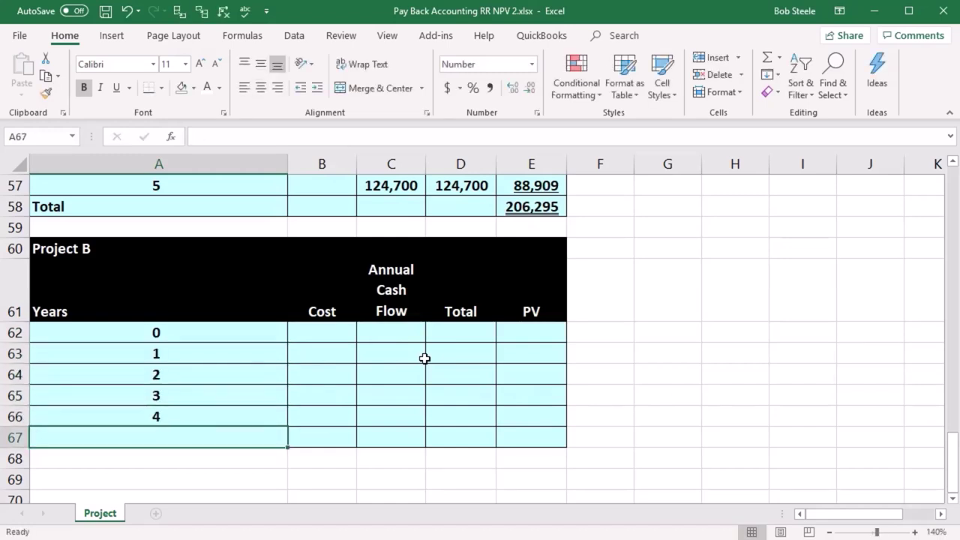
{"action": "type", "text": "Total"}
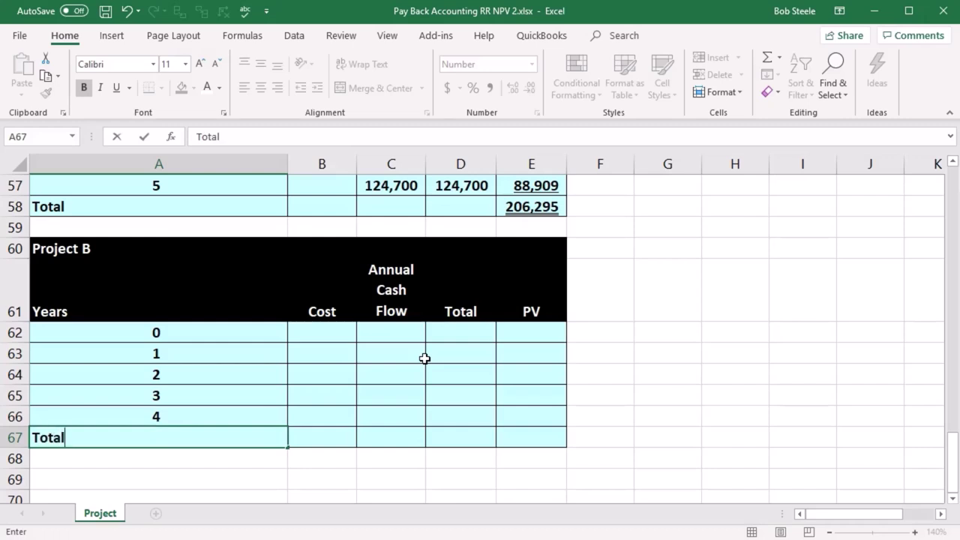
{"action": "left_click", "coordinate": [424, 357]}
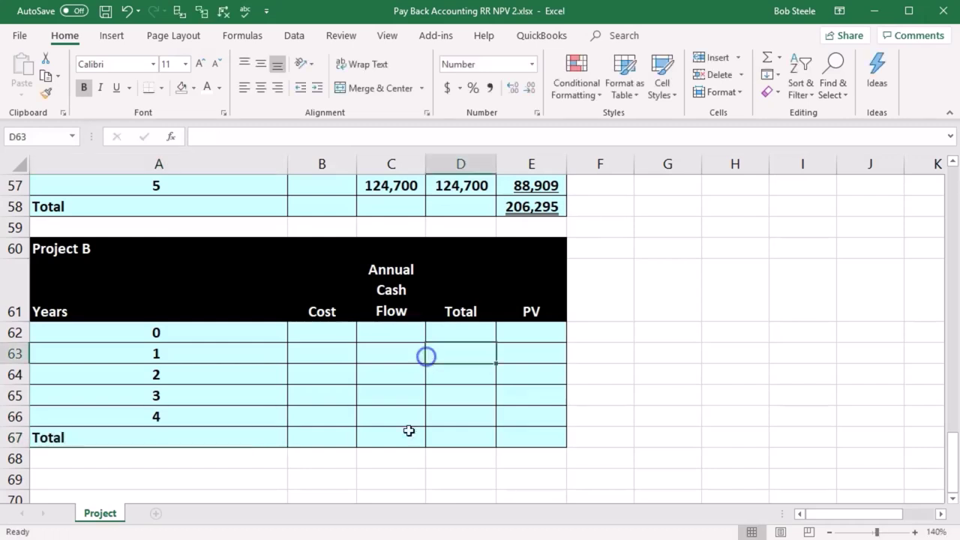
Link Project B's year 0 cost in B62 to the cash outflow to purchase in C47
{"action": "left_click", "coordinate": [318, 337]}
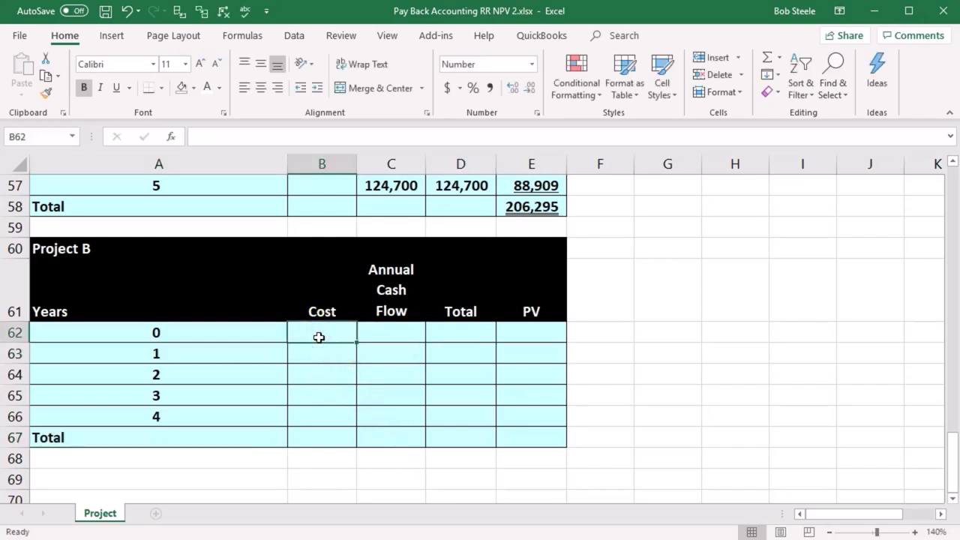
{"action": "type", "text": "="}
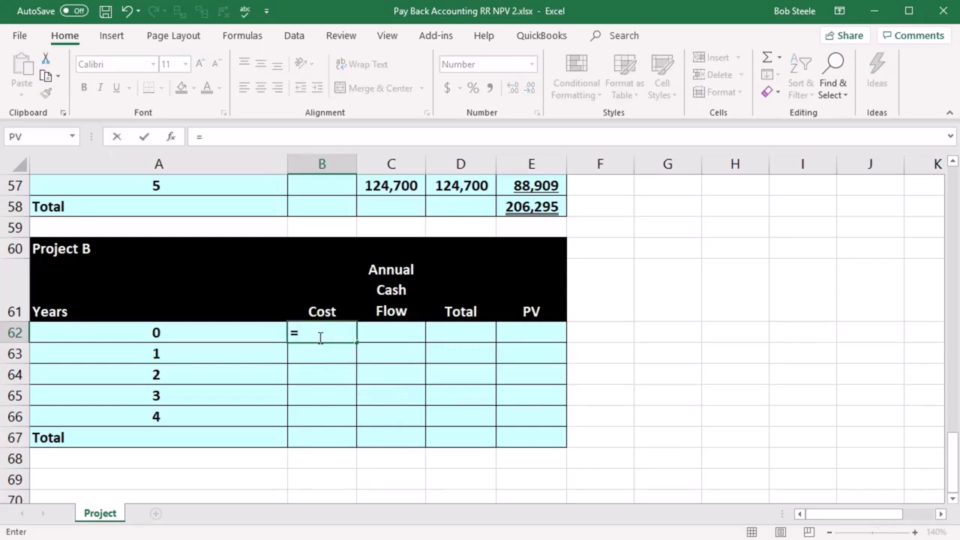
{"action": "scroll", "coordinate": [320, 338], "scroll_direction": "up", "scroll_amount": 5}
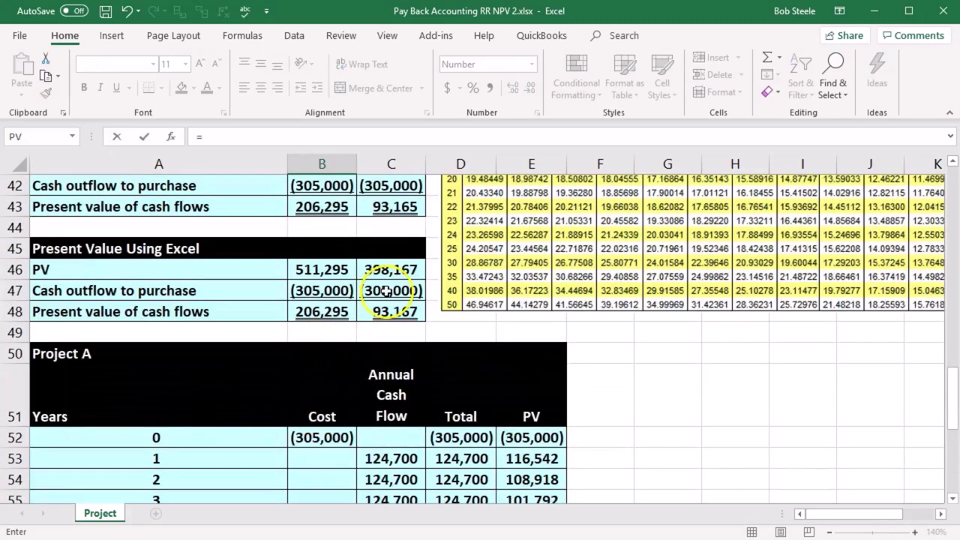
{"action": "left_click", "coordinate": [385, 291]}
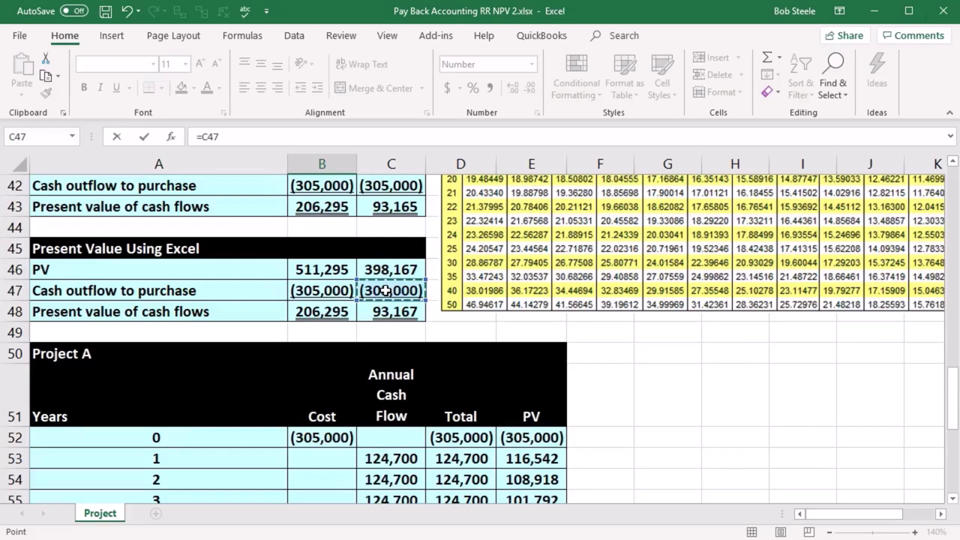
{"action": "key", "text": "Return"}
Link Project B's year 1 annual cash flow in C63 to the expected net cash flow in C23
{"action": "scroll", "coordinate": [384, 290], "scroll_direction": "down", "scroll_amount": 1}
{"action": "key", "text": "Right"}
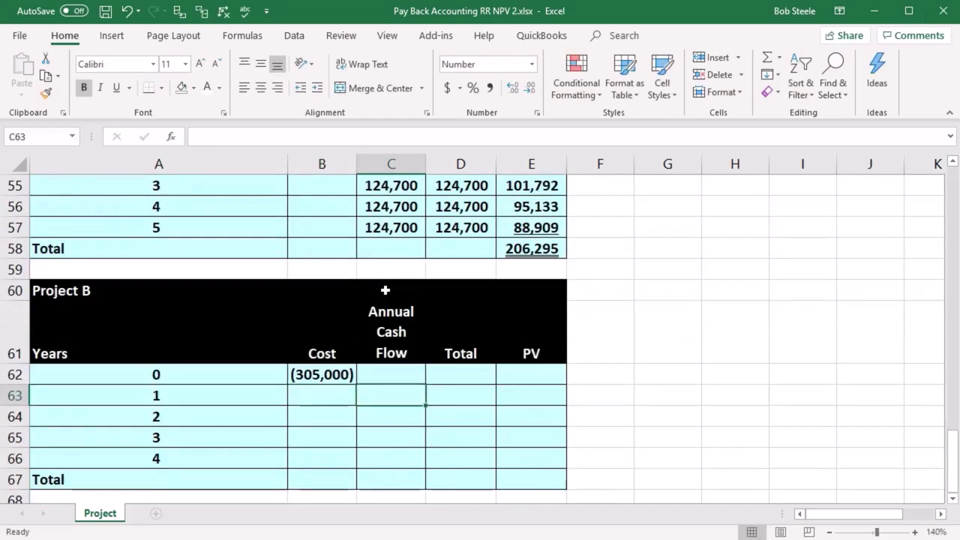
{"action": "type", "text": "="}
{"action": "scroll", "coordinate": [398, 369], "scroll_direction": "up", "scroll_amount": 10}
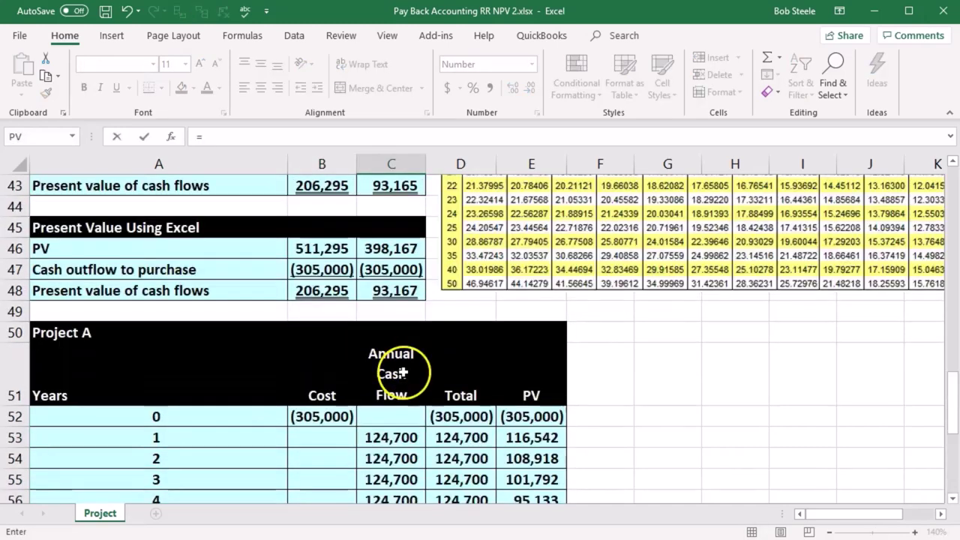
{"action": "scroll", "coordinate": [411, 382], "scroll_direction": "up", "scroll_amount": 4}
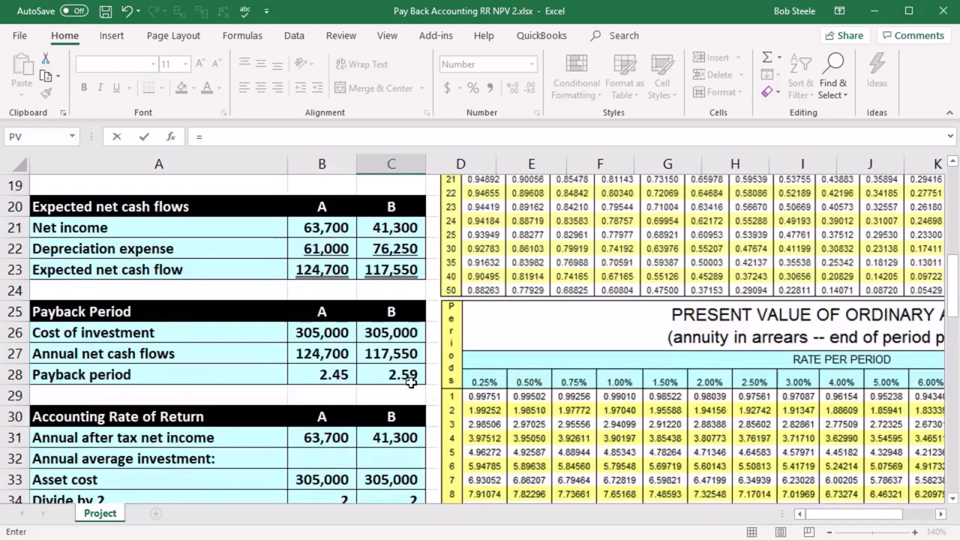
{"action": "left_click", "coordinate": [390, 397]}
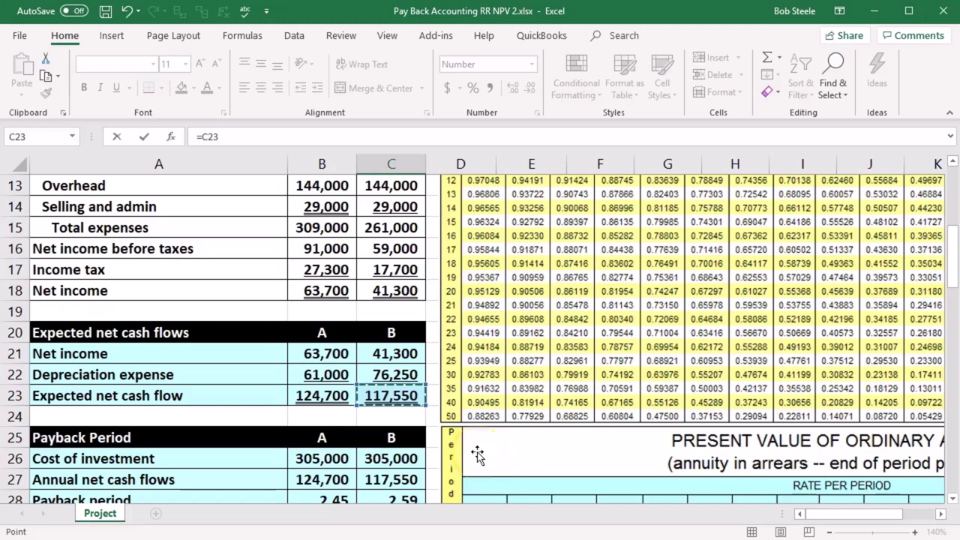
{"action": "key", "text": "Return"}
Make the reference in C63 absolute as =$C$23 and fill it down to C66 for years 2 to 4
{"action": "scroll", "coordinate": [477, 453], "scroll_direction": "down", "scroll_amount": 1}
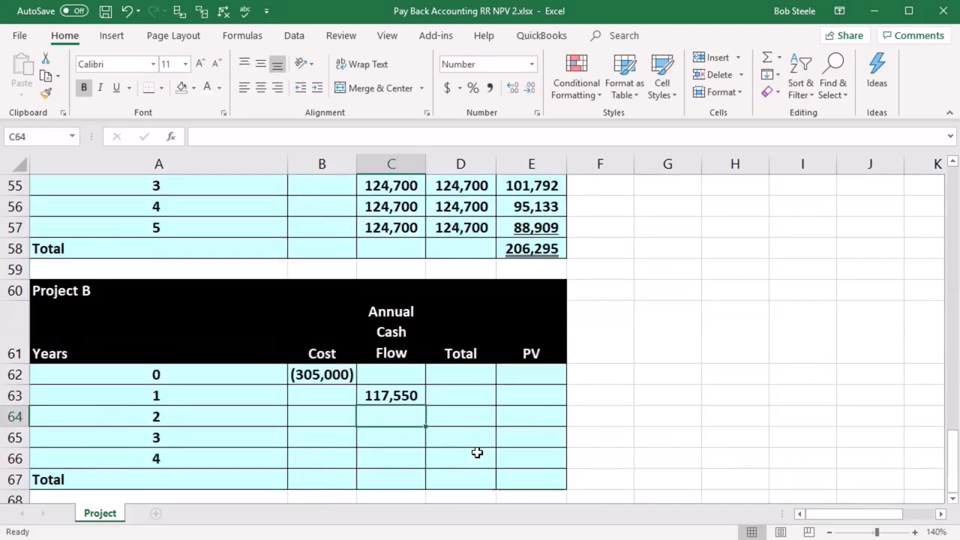
{"action": "double_click", "coordinate": [402, 397]}
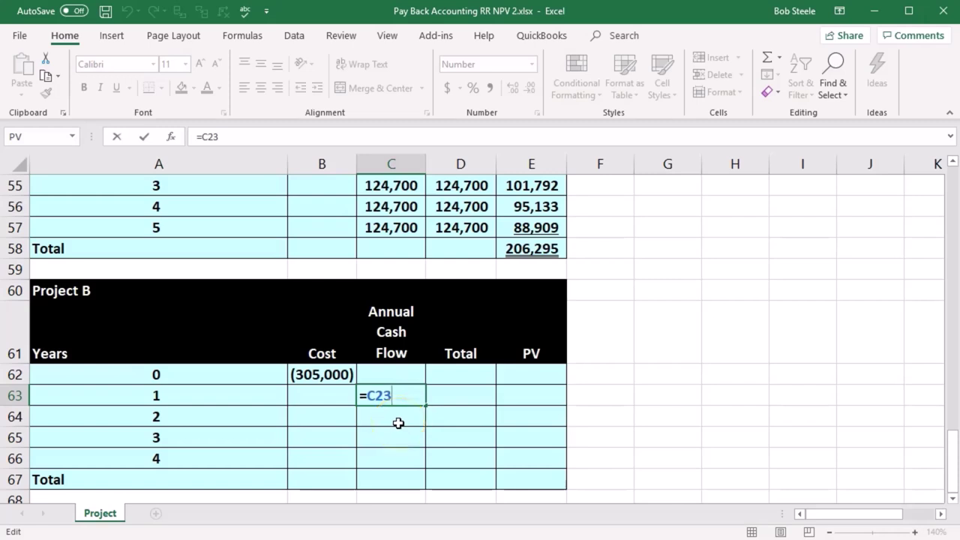
{"action": "key", "text": "F4"}
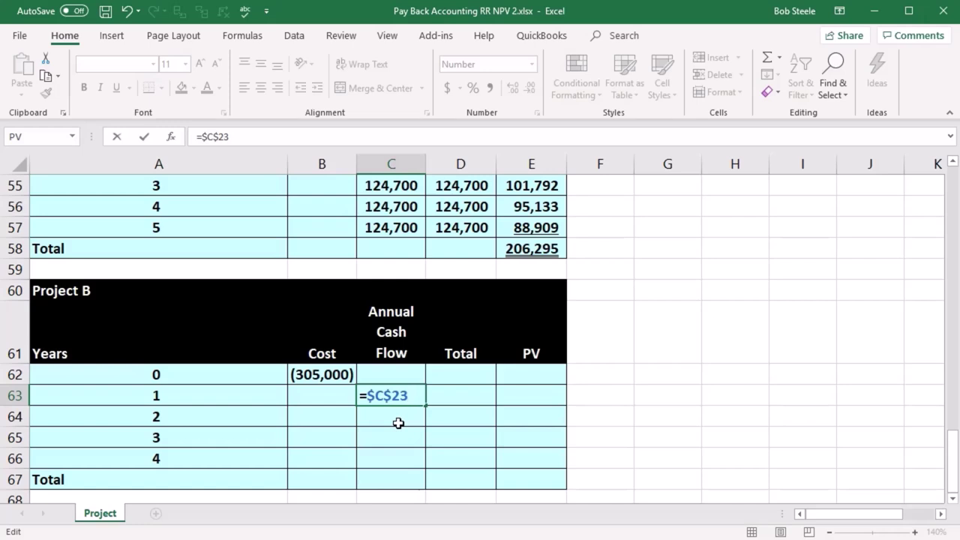
{"action": "key", "text": "Return"}
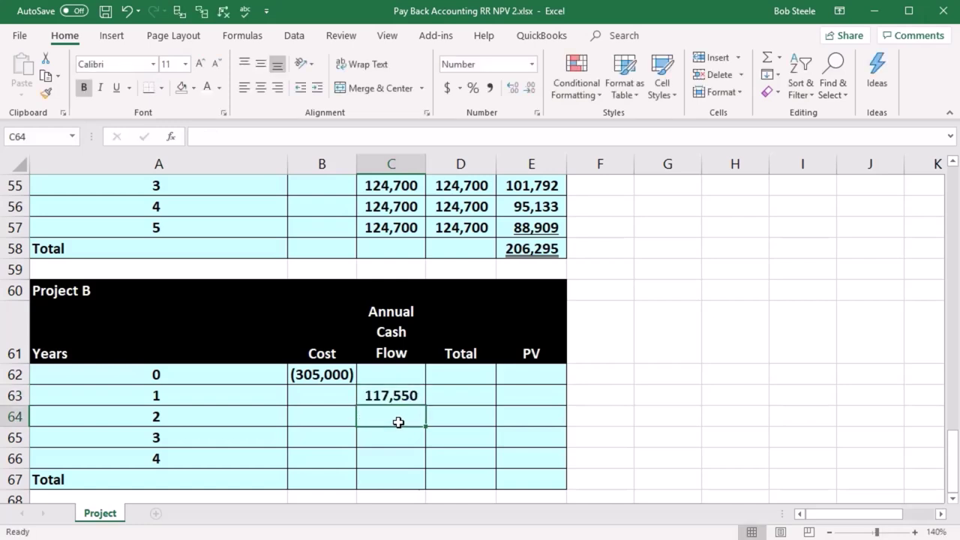
{"action": "left_click", "coordinate": [416, 403]}
{"action": "left_click_drag", "start_coordinate": [425, 405], "coordinate": [417, 462]}
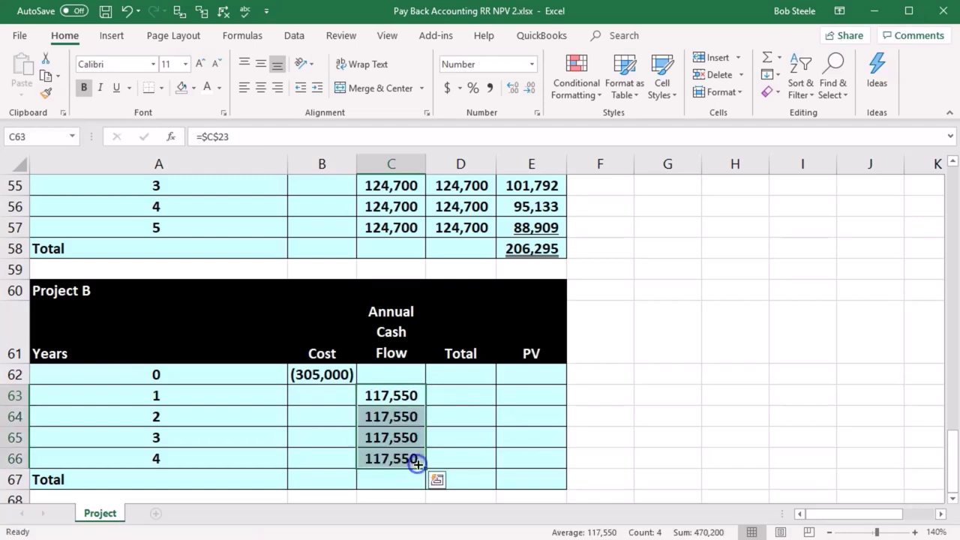
Total Project B's cost and annual cash flow in D62 with =SUM(B62:C62) and fill it down to D66
{"action": "left_click", "coordinate": [454, 378]}
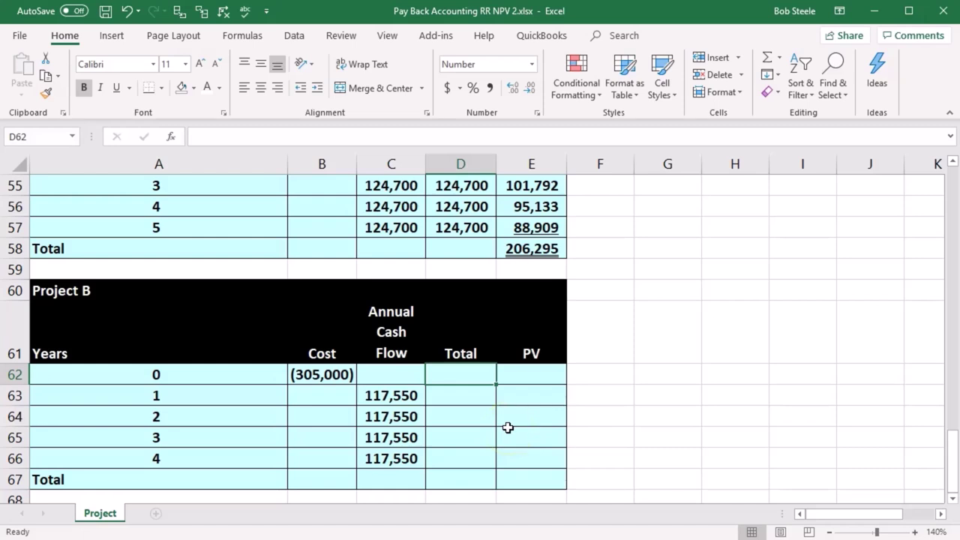
{"action": "type", "text": "=sum("}
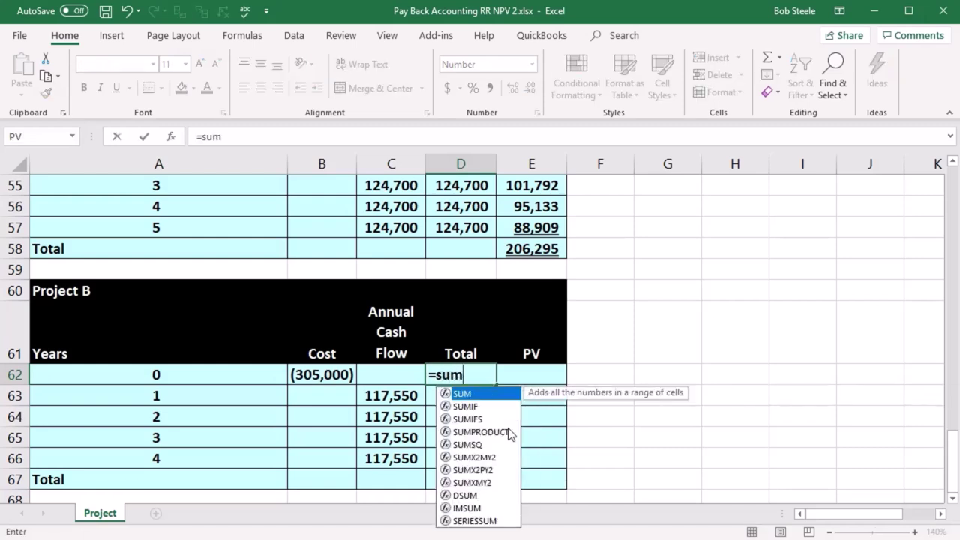
{"action": "left_click_drag", "start_coordinate": [339, 379], "coordinate": [370, 377]}
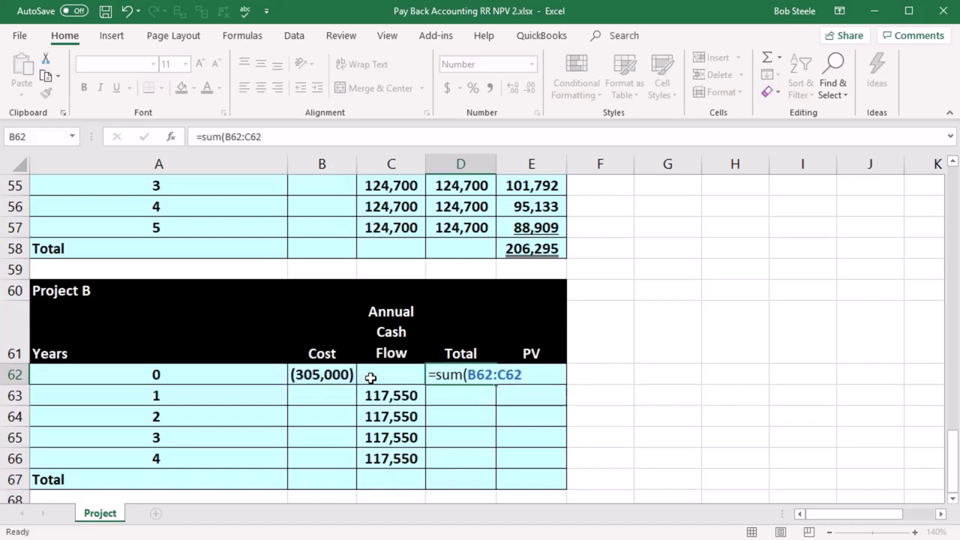
{"action": "key", "text": "Return"}
{"action": "left_click", "coordinate": [486, 369]}
{"action": "left_click_drag", "start_coordinate": [495, 383], "coordinate": [489, 458]}
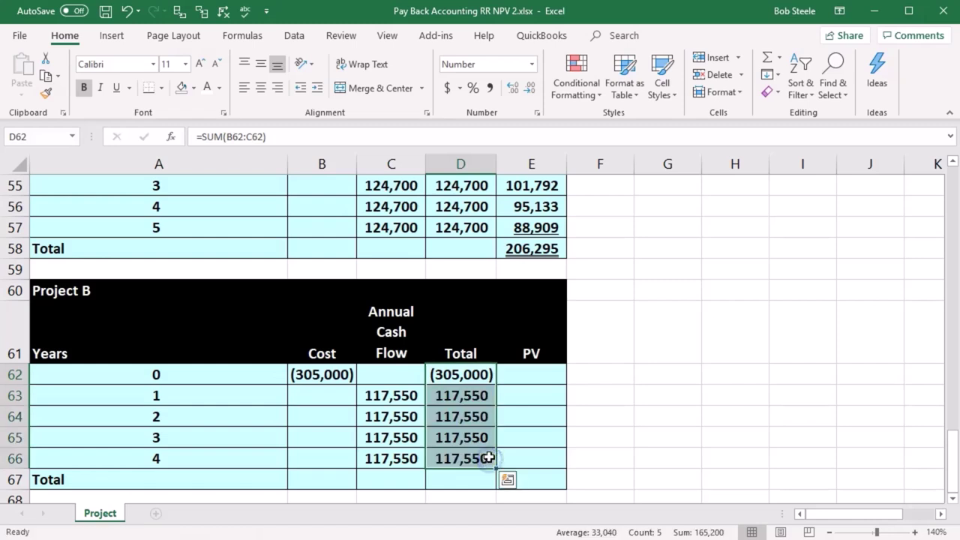
{"action": "double_click", "coordinate": [464, 441]}
{"action": "key", "text": "Return"}
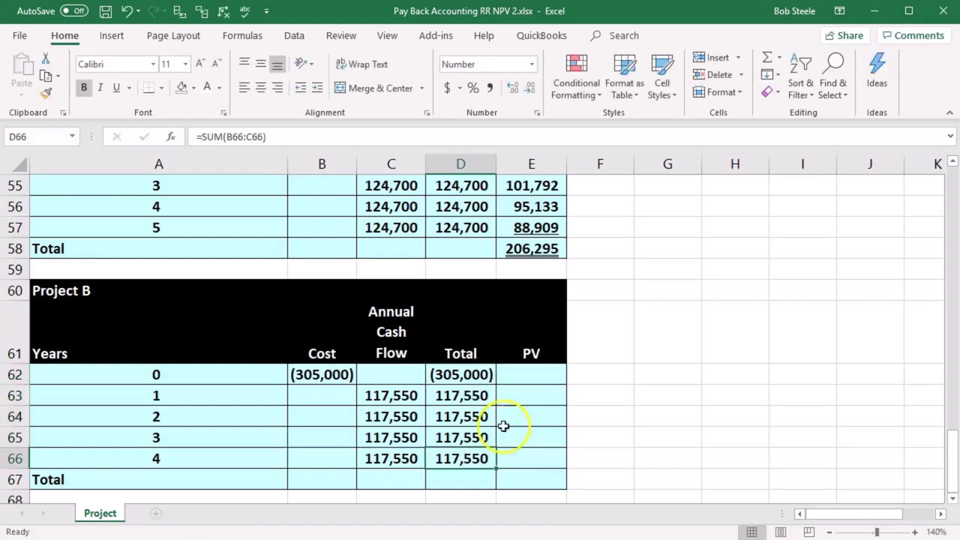
Set Project B's year 0 present value in E62 equal to the year 0 total in D62
{"action": "left_click", "coordinate": [531, 380]}
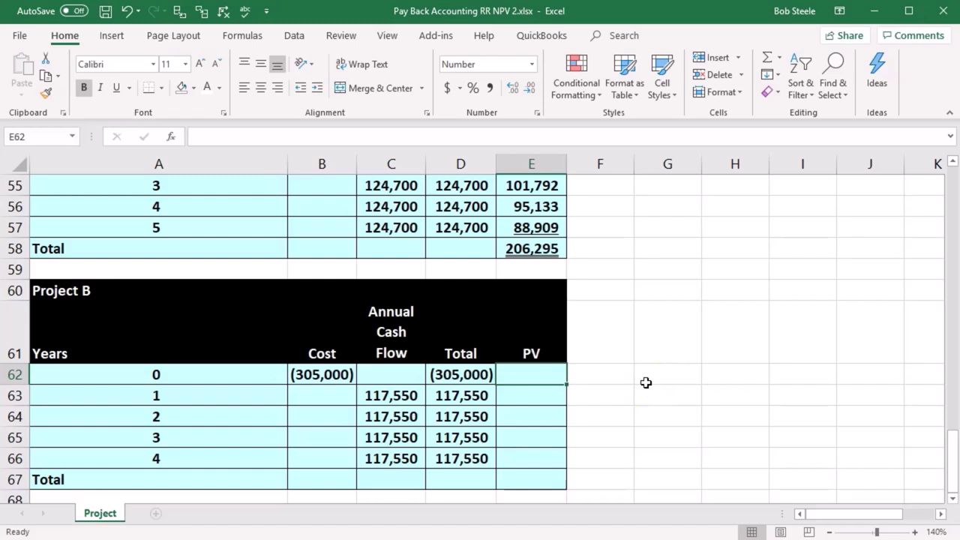
{"action": "type", "text": "="}
{"action": "key", "text": "Left"}
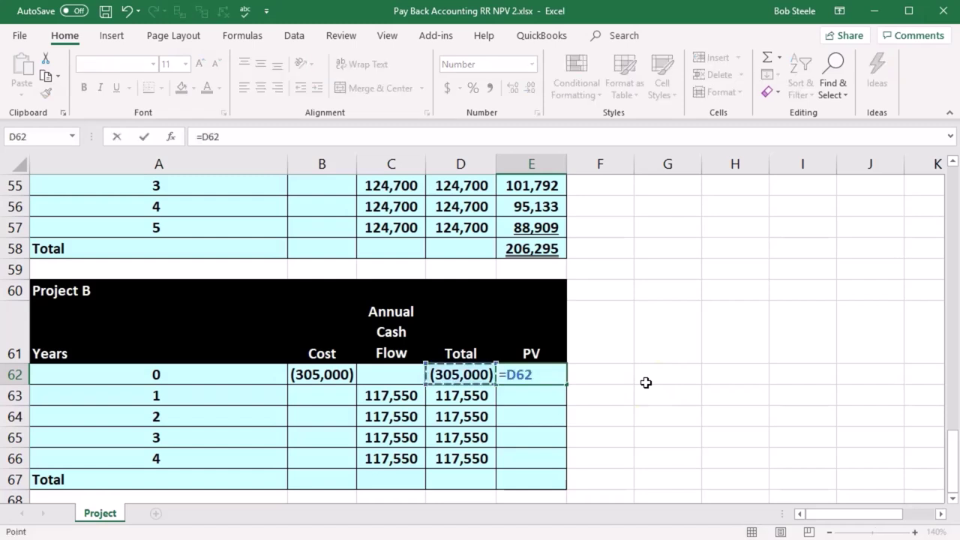
{"action": "key", "text": "Return"}
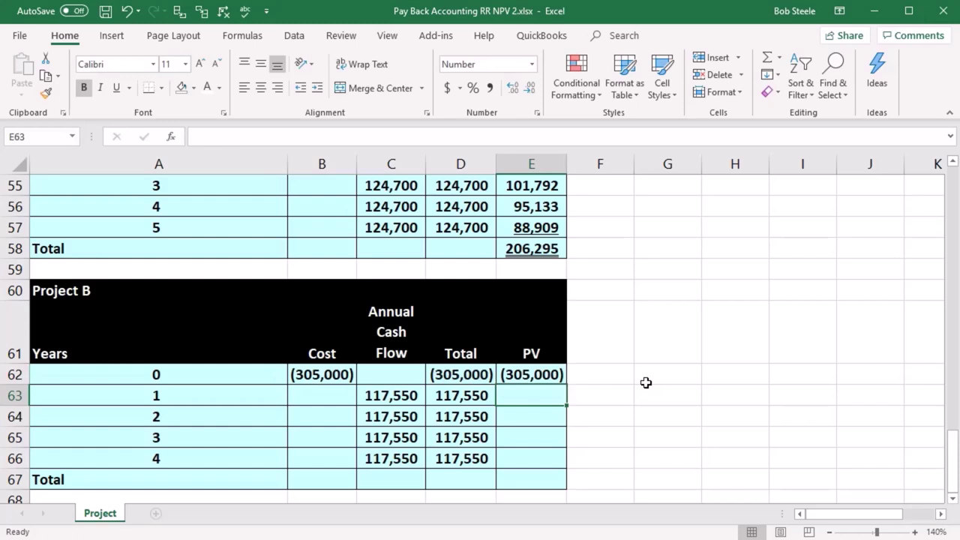
Calculate Project B's year 1 present value in E63 with -PV(.07,A63,0,D63)
{"action": "type", "text": "-pv"}
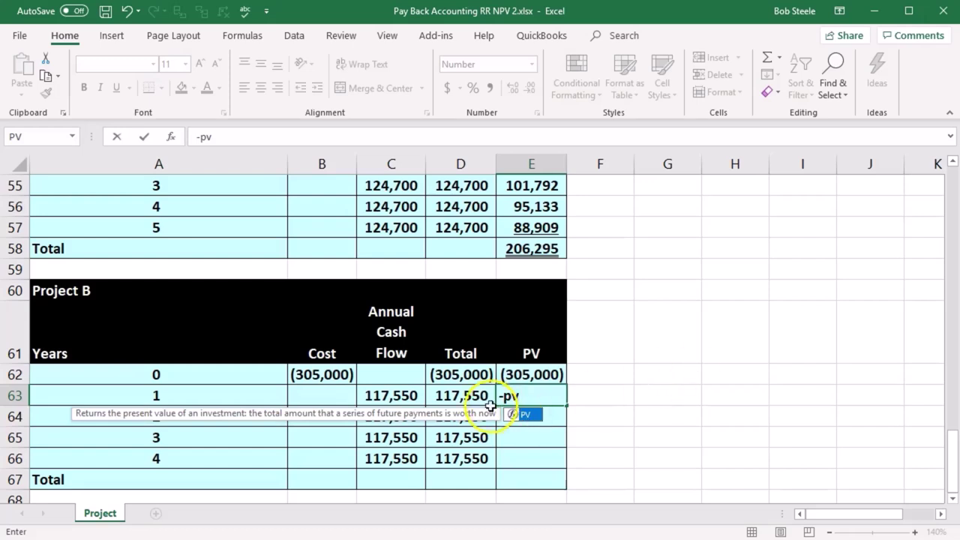
{"action": "double_click", "coordinate": [518, 414]}
{"action": "type", "text": ".07,"}
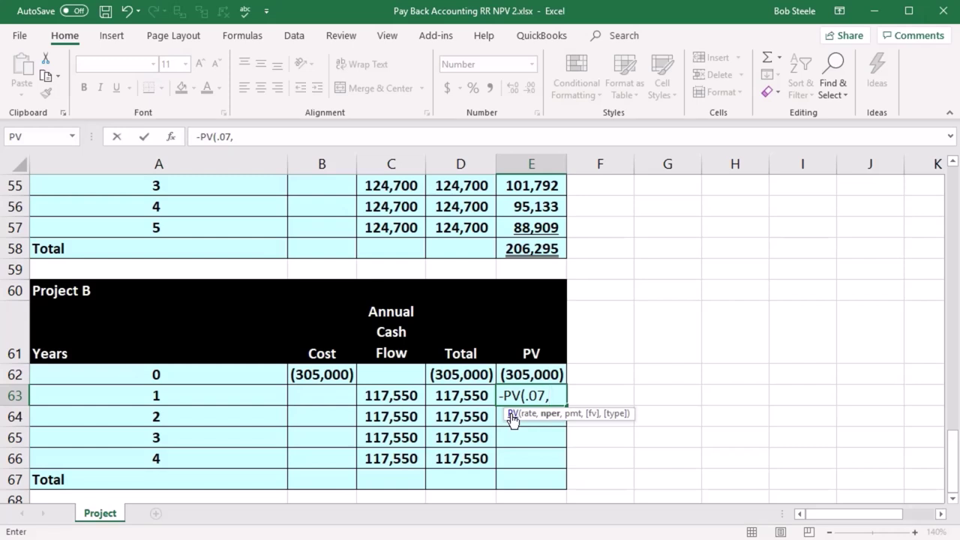
{"action": "left_click", "coordinate": [184, 395]}
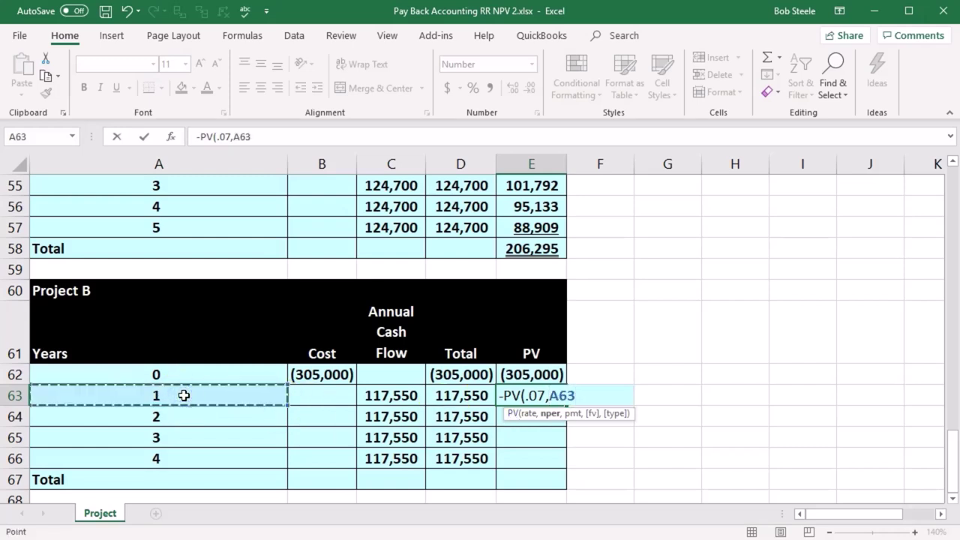
{"action": "type", "text": ","}
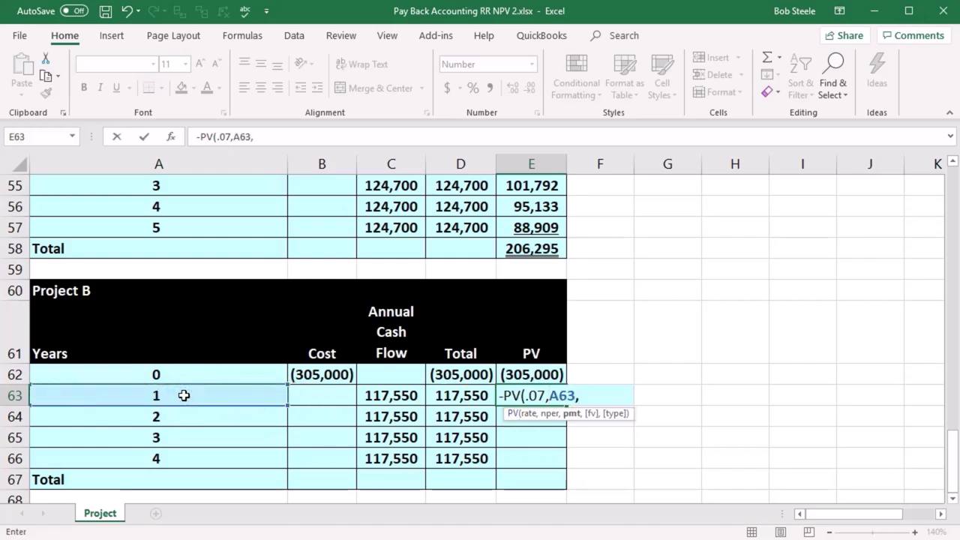
{"action": "type", "text": "0,"}
{"action": "left_click", "coordinate": [444, 395]}
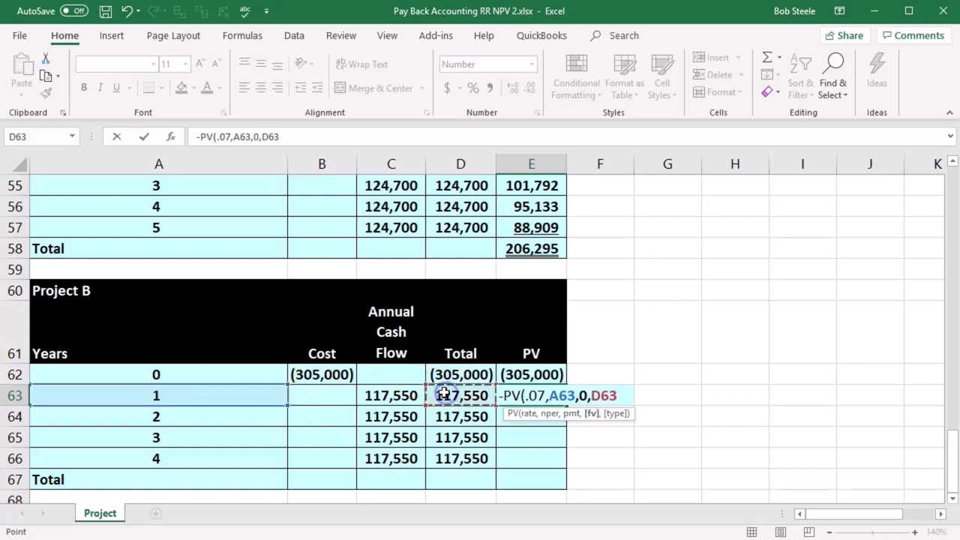
{"action": "type", "text": ")"}
{"action": "key", "text": "Return"}
Calculate Project B's year 2 present value in E64 with -PV(.07,A64,0,D64)
{"action": "type", "text": "-"}
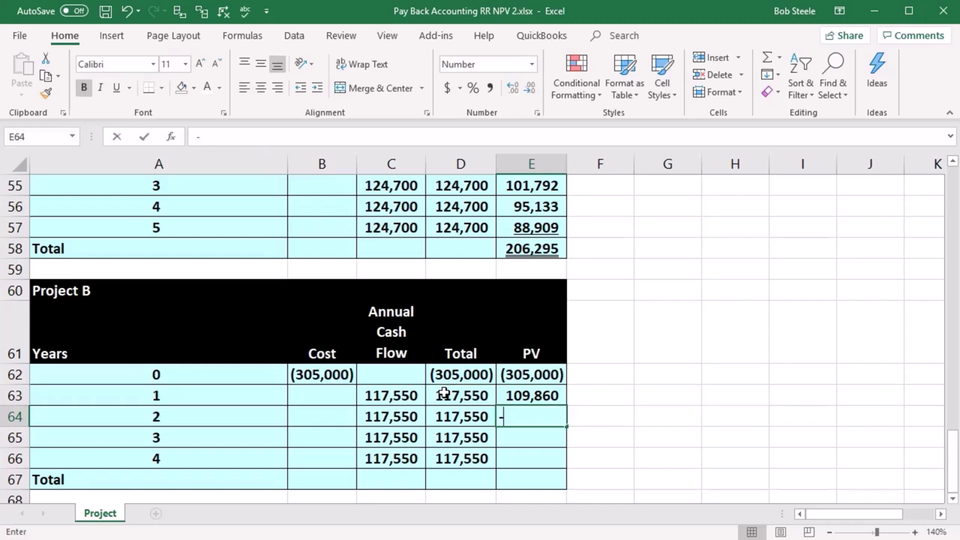
{"action": "type", "text": "pv"}
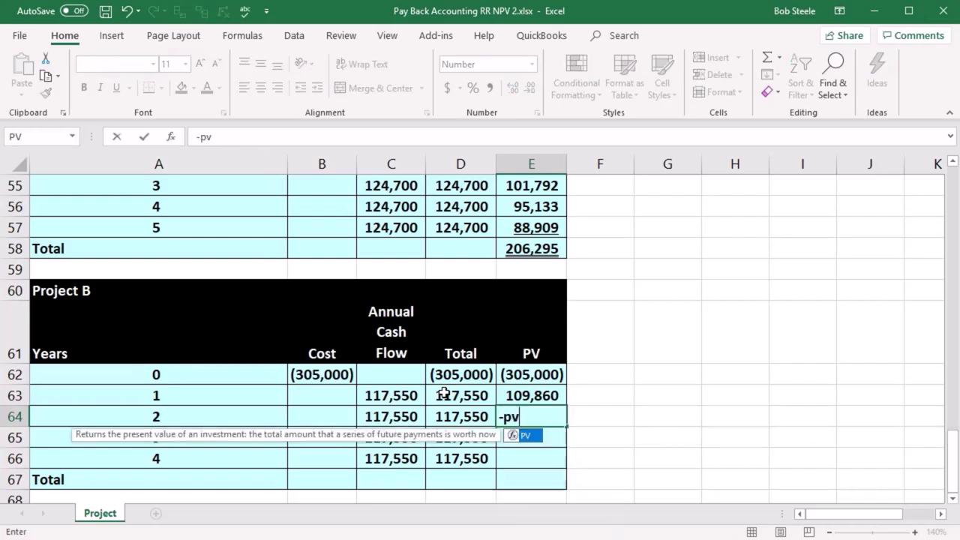
{"action": "double_click", "coordinate": [526, 436]}
{"action": "type", "text": ".07,"}
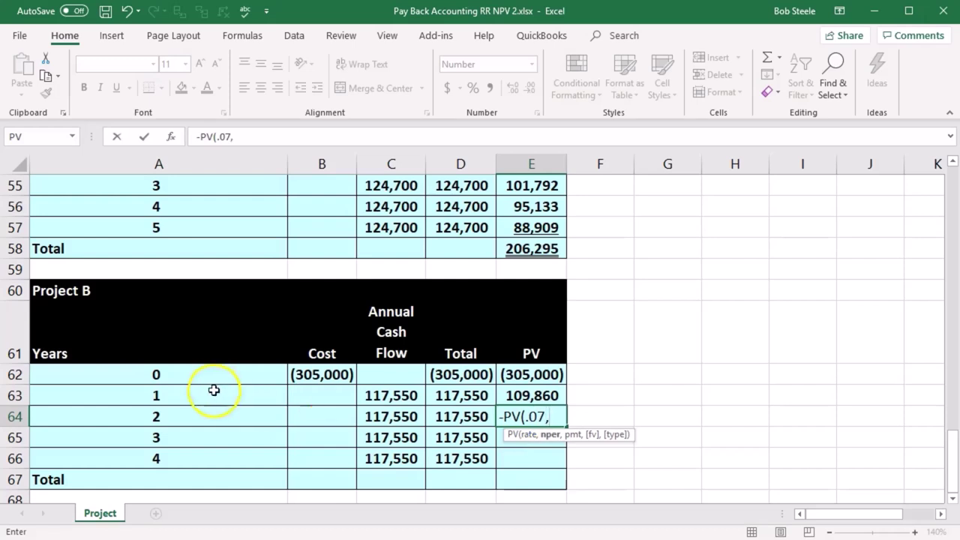
{"action": "left_click", "coordinate": [166, 418]}
{"action": "type", "text": ",0,"}
{"action": "left_click", "coordinate": [458, 419]}
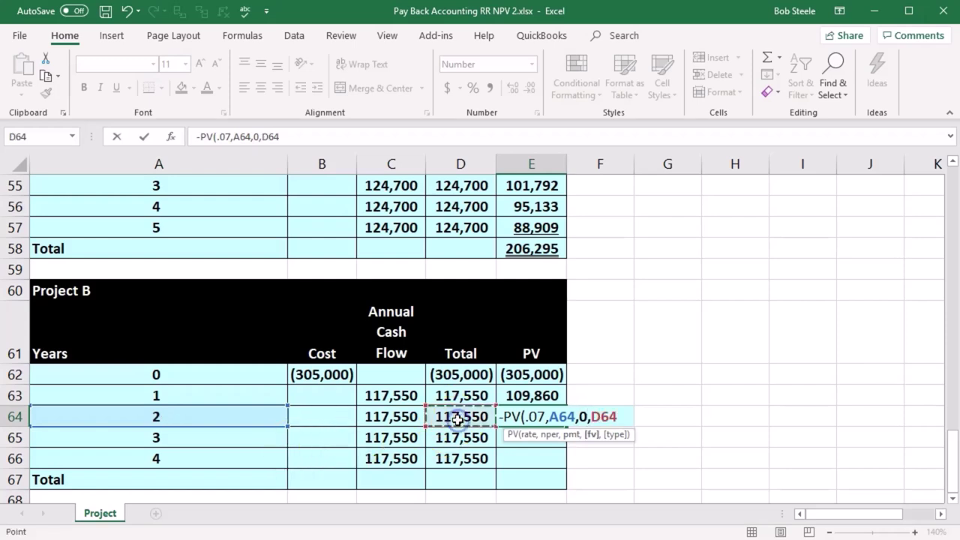
{"action": "key", "text": "Return"}
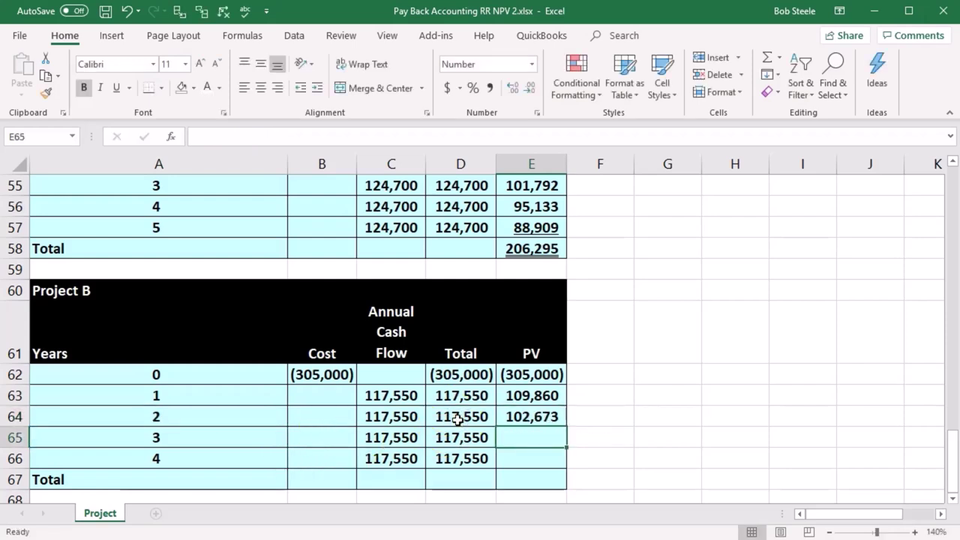
Calculate Project B's year 3 present value in E65 with -PV(.07,A65,0,D65)
{"action": "type", "text": "-pv"}
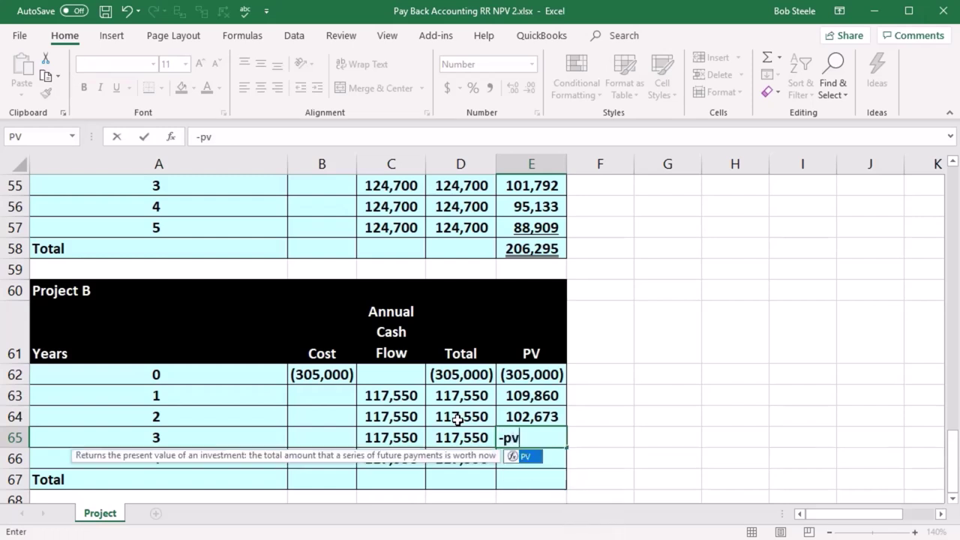
{"action": "double_click", "coordinate": [512, 456]}
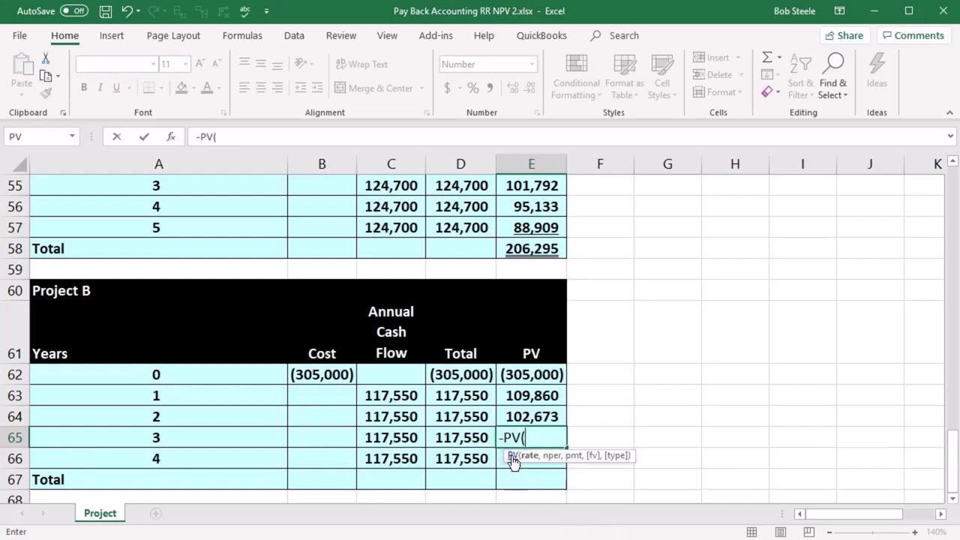
{"action": "type", "text": ".07,"}
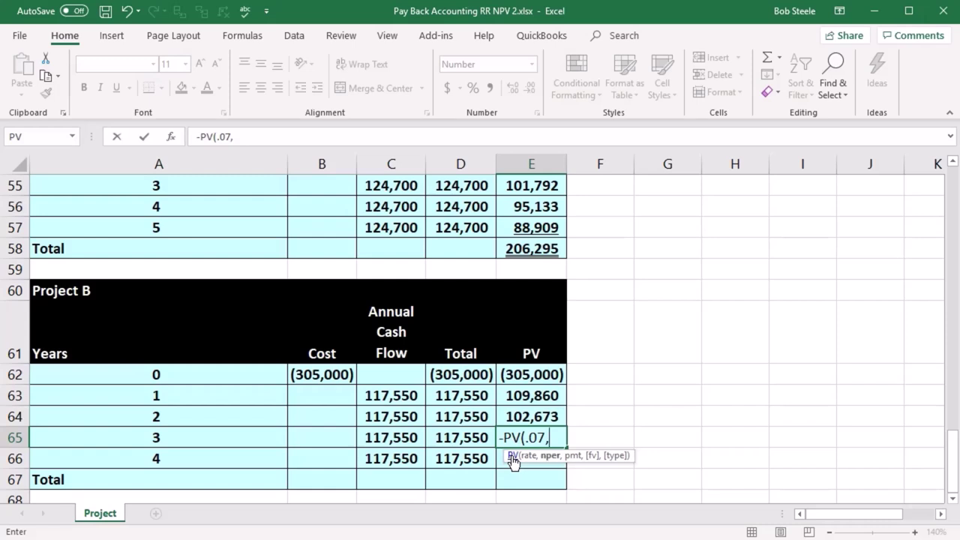
{"action": "left_click", "coordinate": [184, 436]}
{"action": "type", "text": ",0,"}
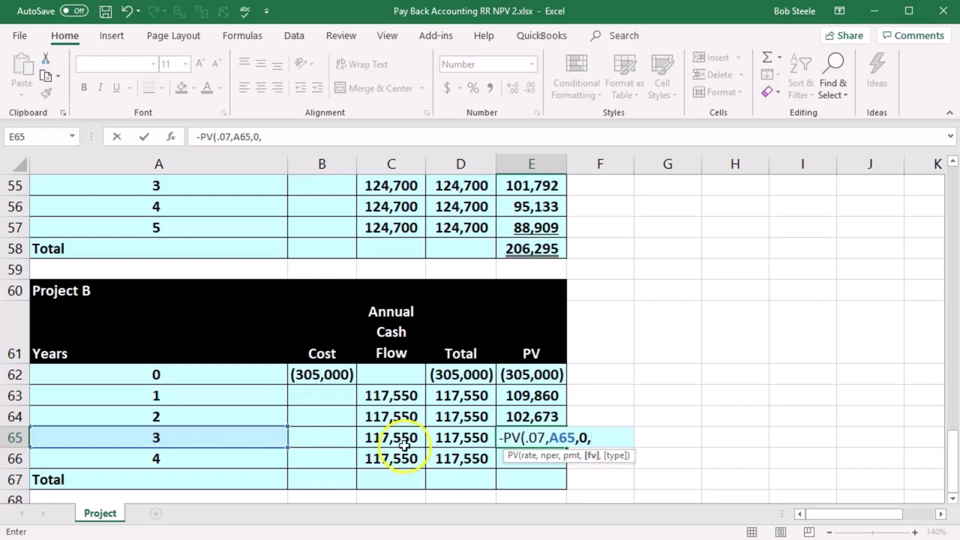
{"action": "left_click", "coordinate": [443, 437]}
{"action": "key", "text": "Return"}
Calculate Project B's year 4 present value in E66 with -PV(.07,A66,0,D66)
{"action": "type", "text": "-pv"}
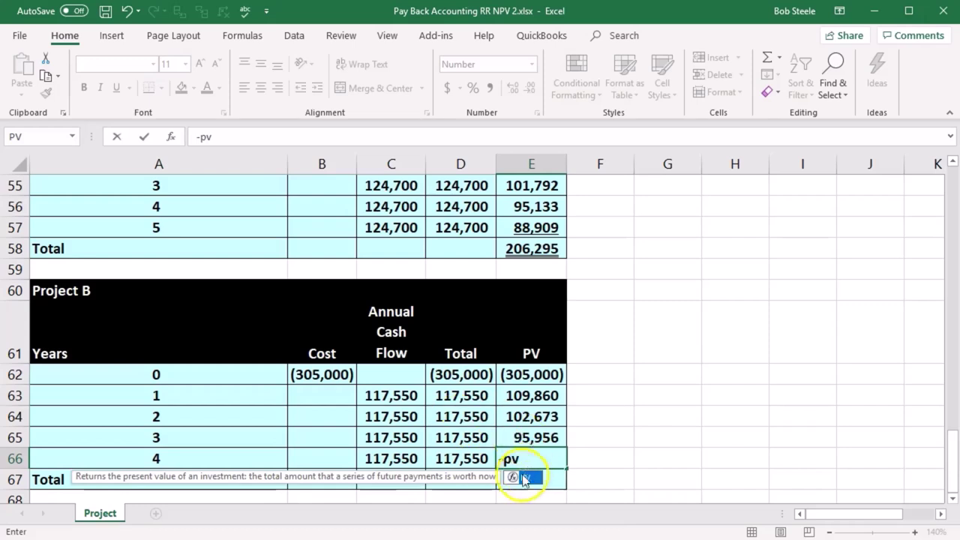
{"action": "double_click", "coordinate": [512, 477]}
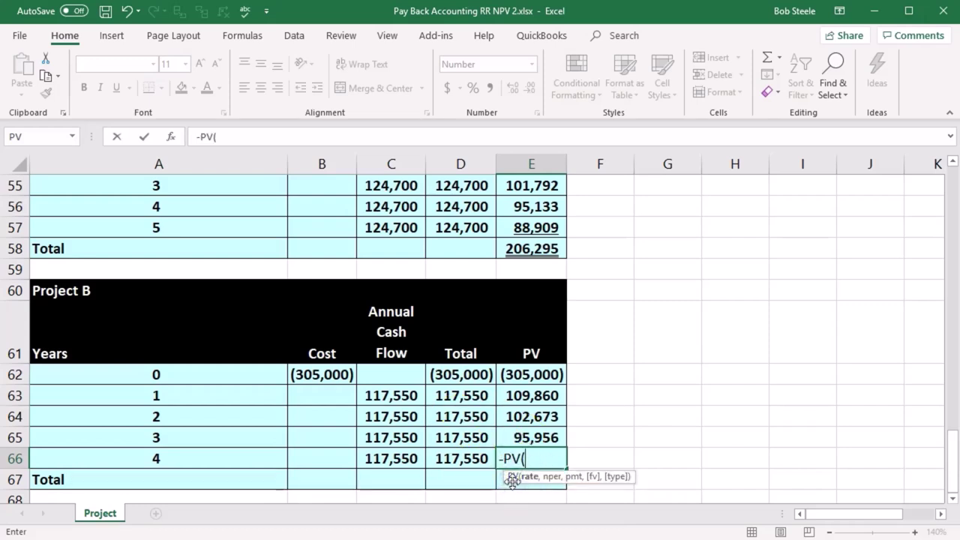
{"action": "type", "text": ".07"}
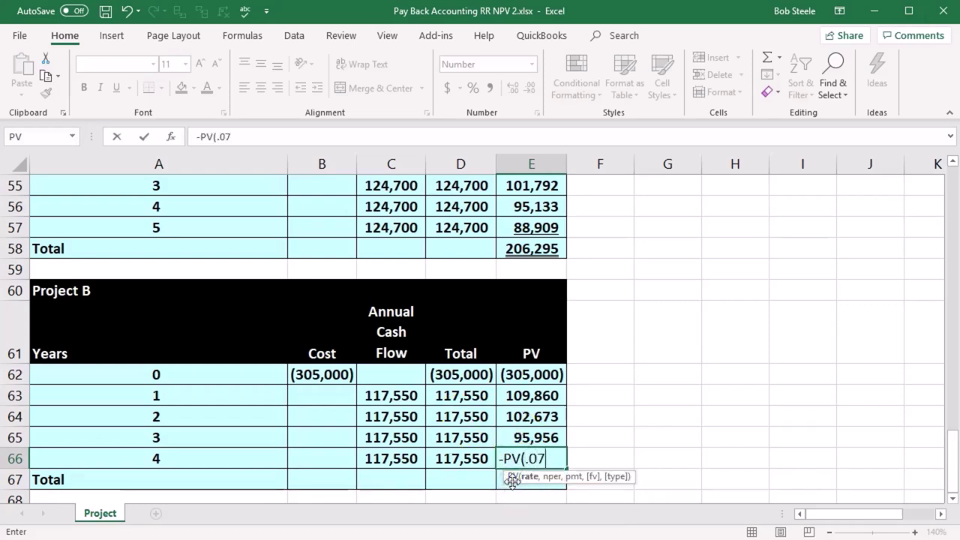
{"action": "type", "text": ","}
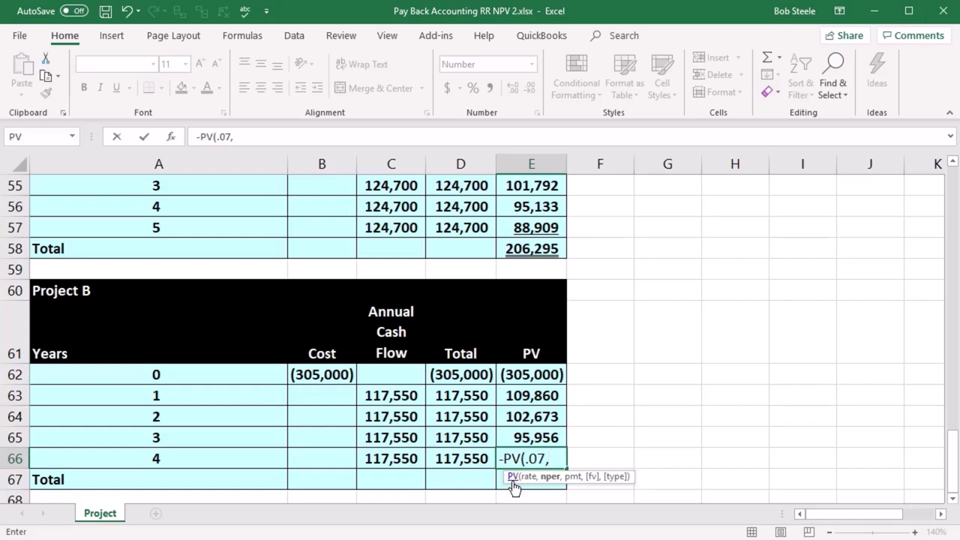
{"action": "left_click", "coordinate": [218, 459]}
{"action": "type", "text": ","}
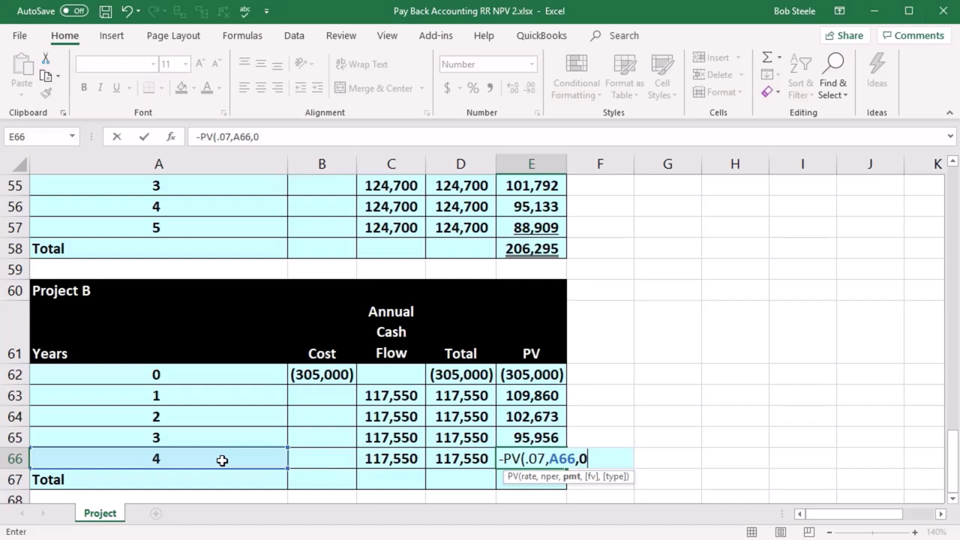
{"action": "type", "text": "0,"}
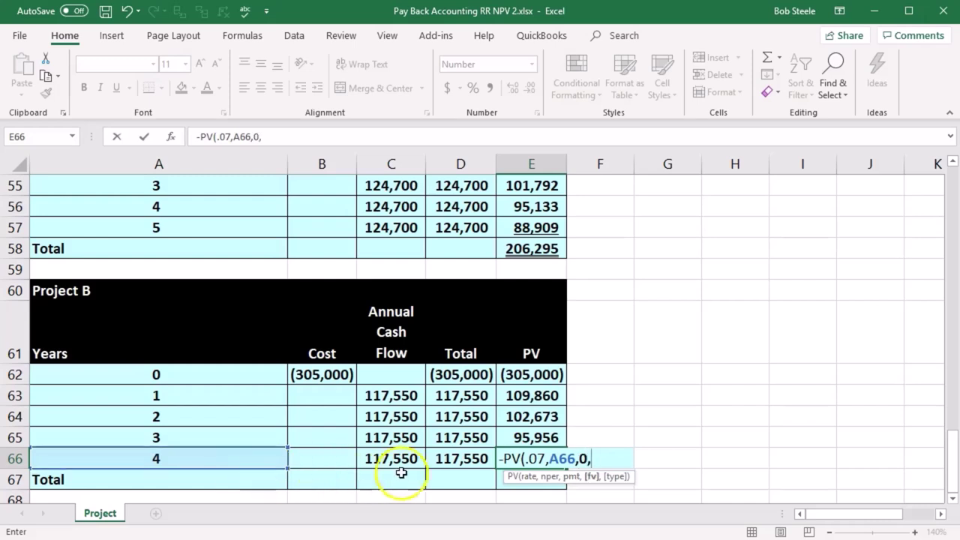
{"action": "left_click", "coordinate": [443, 462]}
{"action": "key", "text": "Return"}
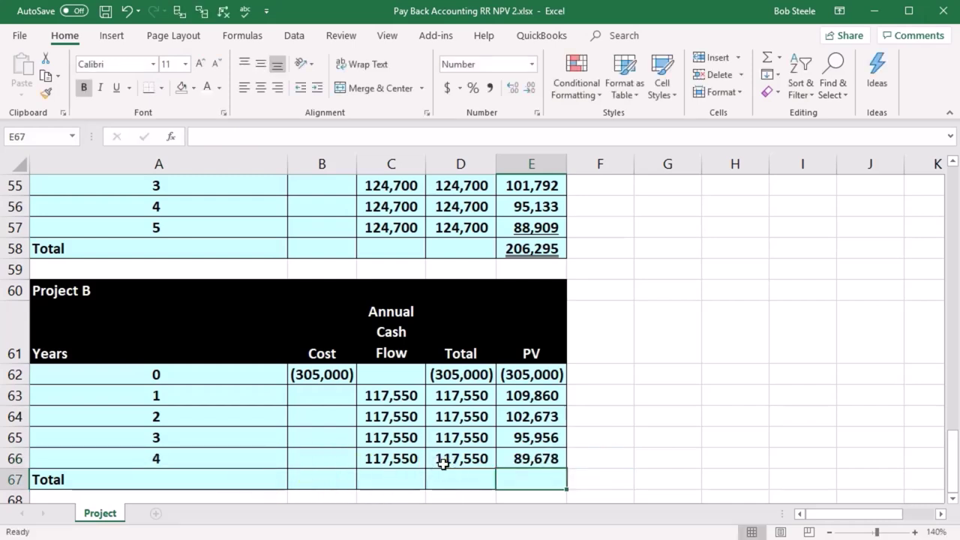
Sum Project B's present values E62:E66 in the Total row at E67
{"action": "type", "text": "=sum("}
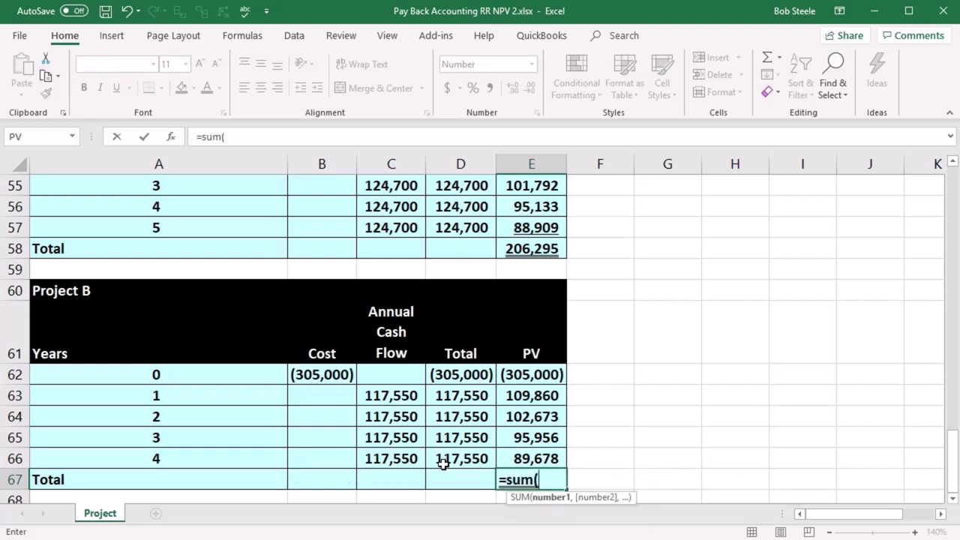
{"action": "key", "text": "Up"}
{"action": "key", "text": "shift+Up"}
{"action": "key", "text": "shift+Up"}
{"action": "key", "text": "shift+Up"}
{"action": "key", "text": "shift+Up"}
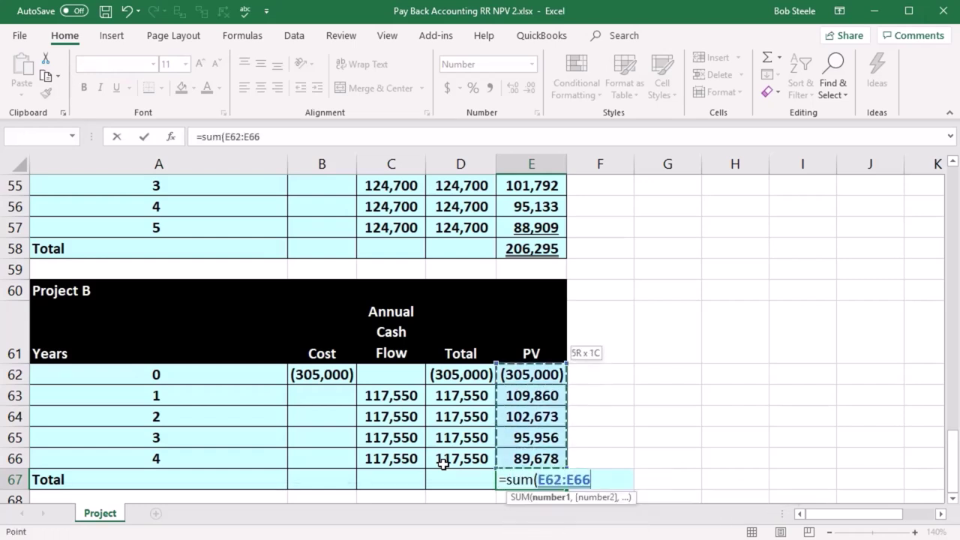
{"action": "key", "text": "Return"}
Compare Project B's PV total in E67 with the present value of cash flows in C48
{"action": "left_click", "coordinate": [536, 457]}
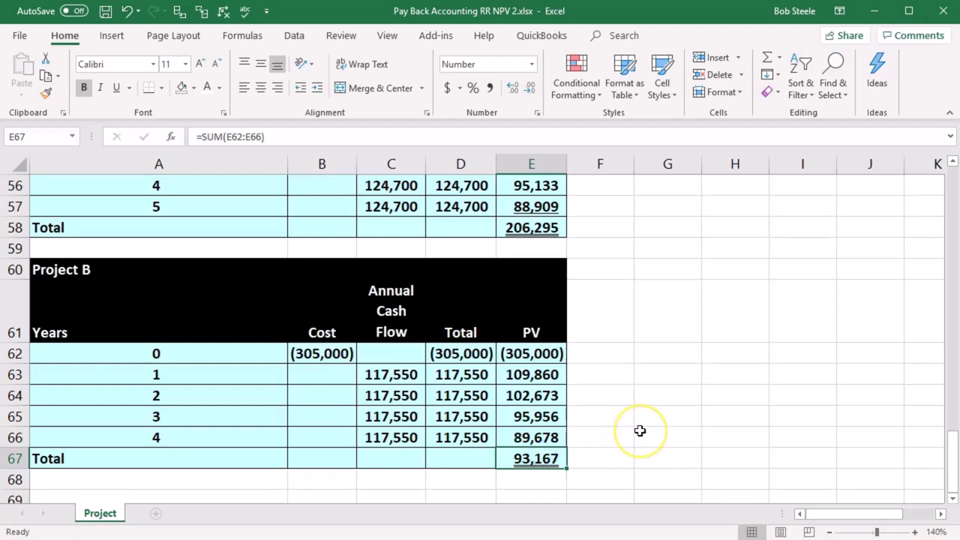
{"action": "scroll", "coordinate": [640, 431], "scroll_direction": "up", "scroll_amount": 4}
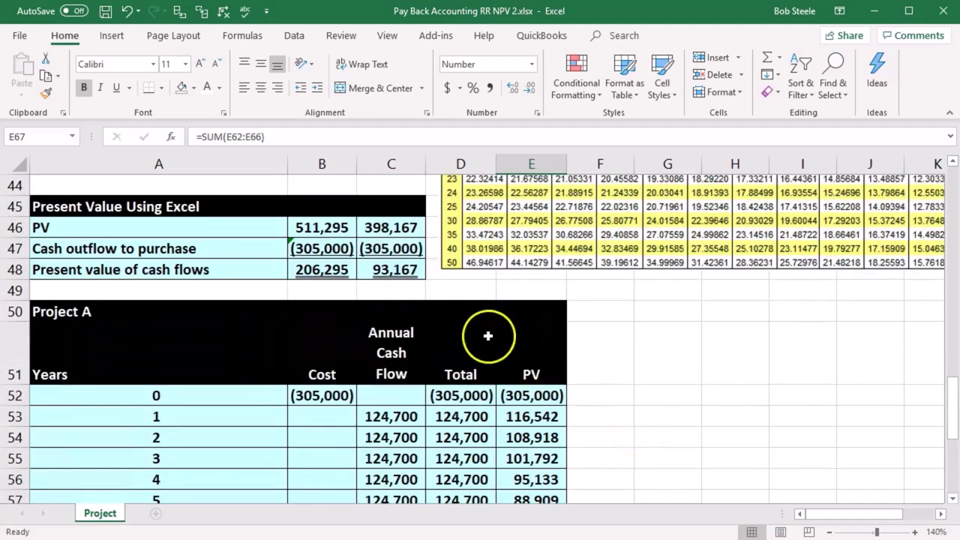
{"action": "left_click", "coordinate": [389, 270]}
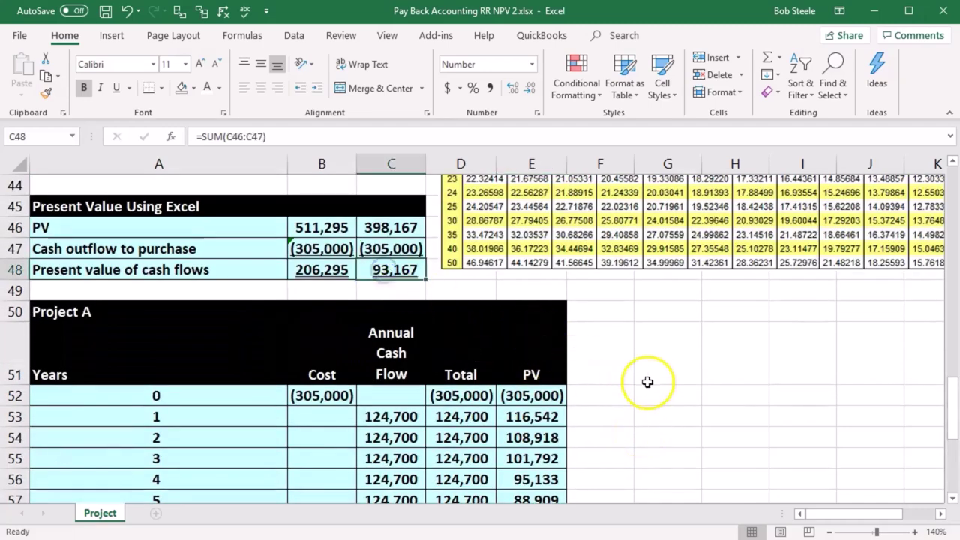
{"action": "scroll", "coordinate": [645, 381], "scroll_direction": "down", "scroll_amount": 4}
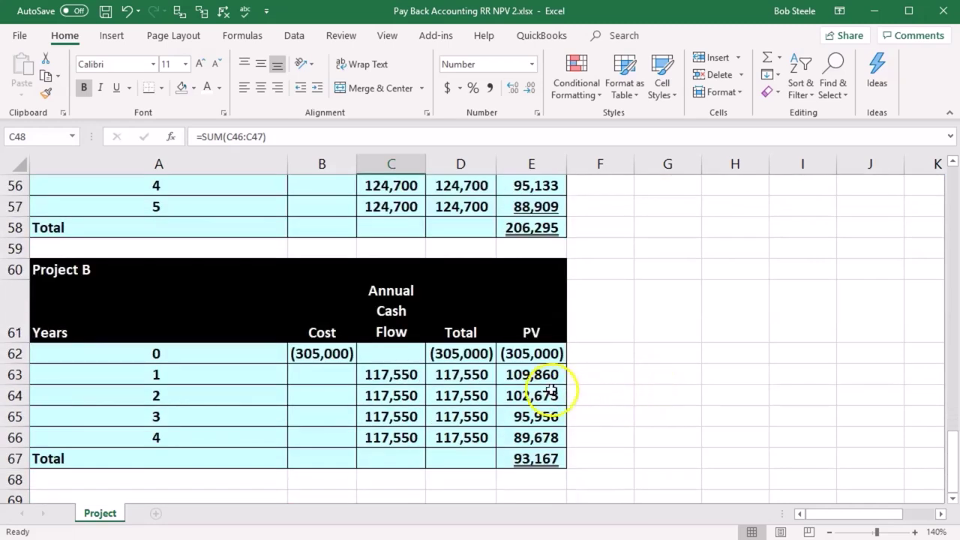
Clear Project B's present values for years 2 to 4 in E64:E66 and refill them by copying E63's PV formula down
{"action": "left_click_drag", "start_coordinate": [548, 390], "coordinate": [547, 432]}
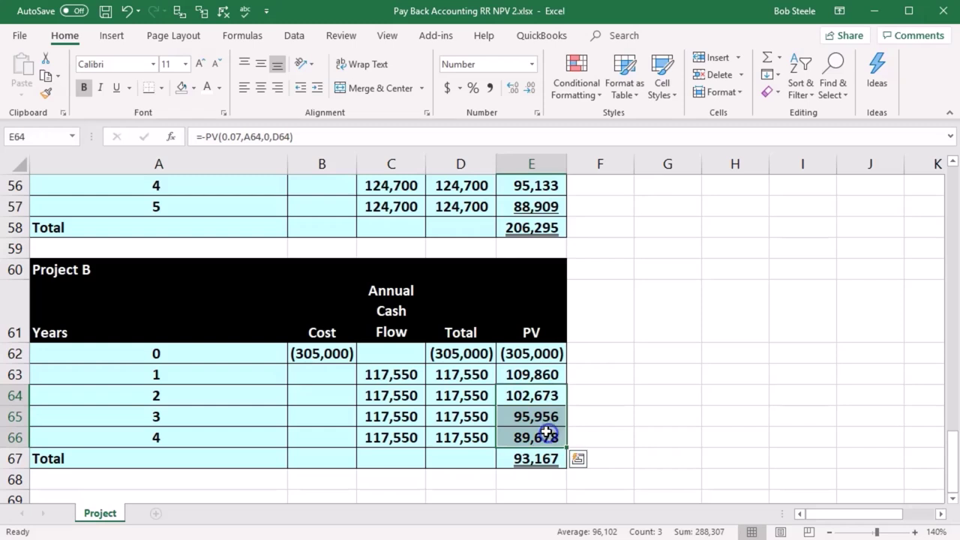
{"action": "key", "text": "Delete"}
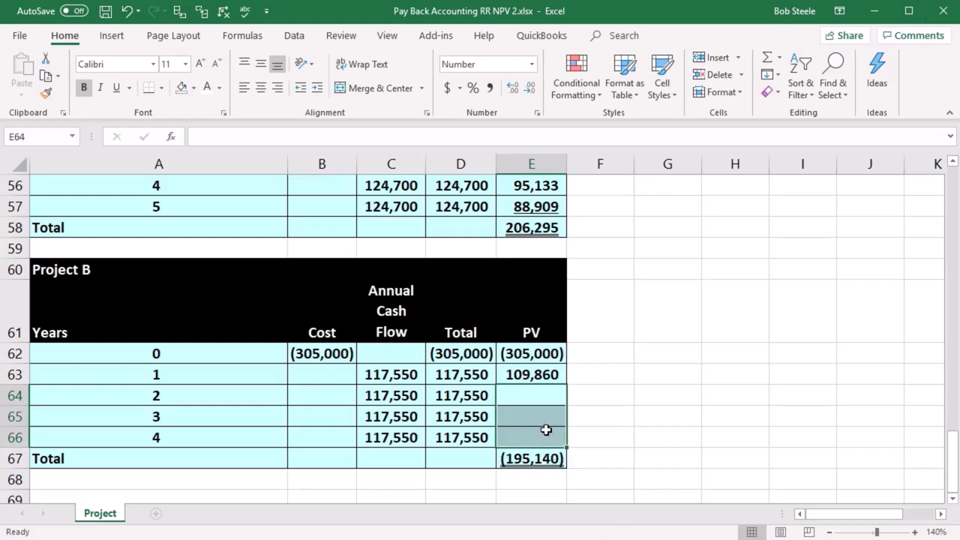
{"action": "double_click", "coordinate": [534, 375]}
{"action": "key", "text": "Escape"}
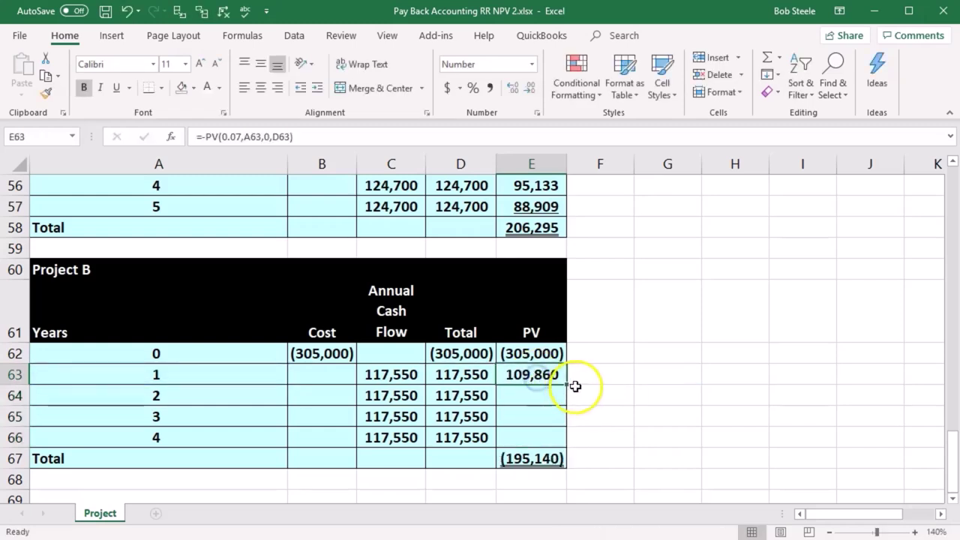
{"action": "left_click_drag", "start_coordinate": [567, 384], "coordinate": [554, 442]}
{"action": "left_click", "coordinate": [624, 422]}
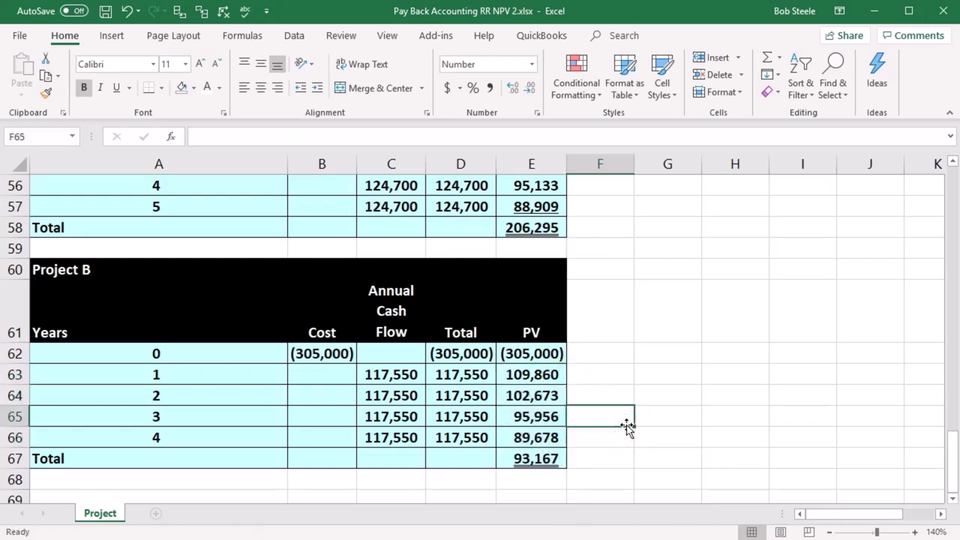
Check the copied PV formula in E65 and the Project B year numbers in column A that it references
{"action": "key", "text": "Left"}
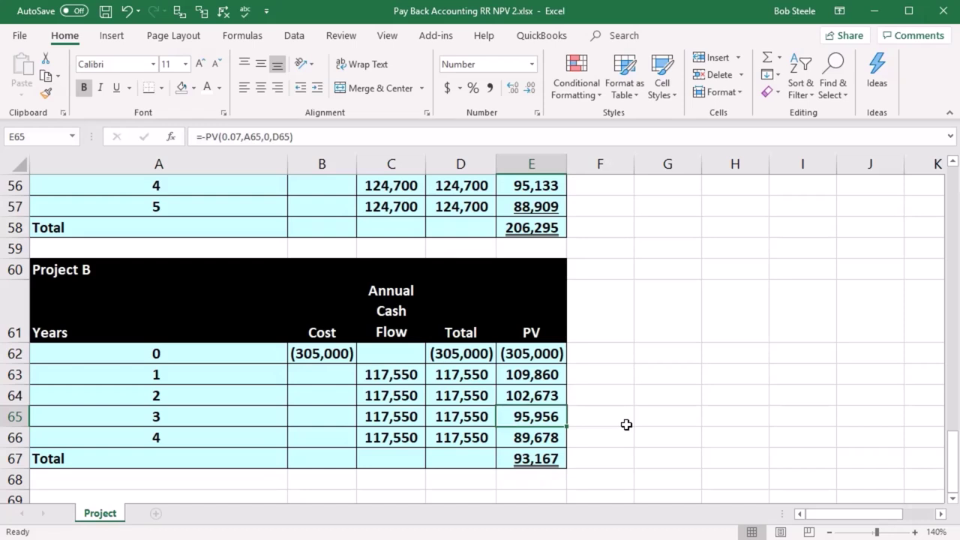
{"action": "left_click", "coordinate": [138, 418]}
{"action": "key", "text": "Up"}
{"action": "key", "text": "Up"}
{"action": "key", "text": "Up"}
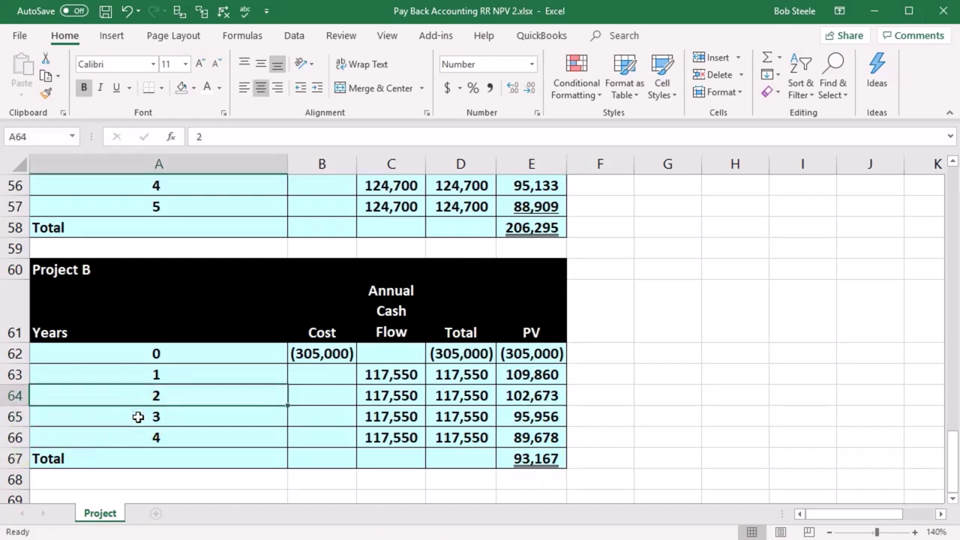
{"action": "key", "text": "Down"}
{"action": "key", "text": "Down"}
{"action": "key", "text": "Down"}
{"action": "key", "text": "Down"}
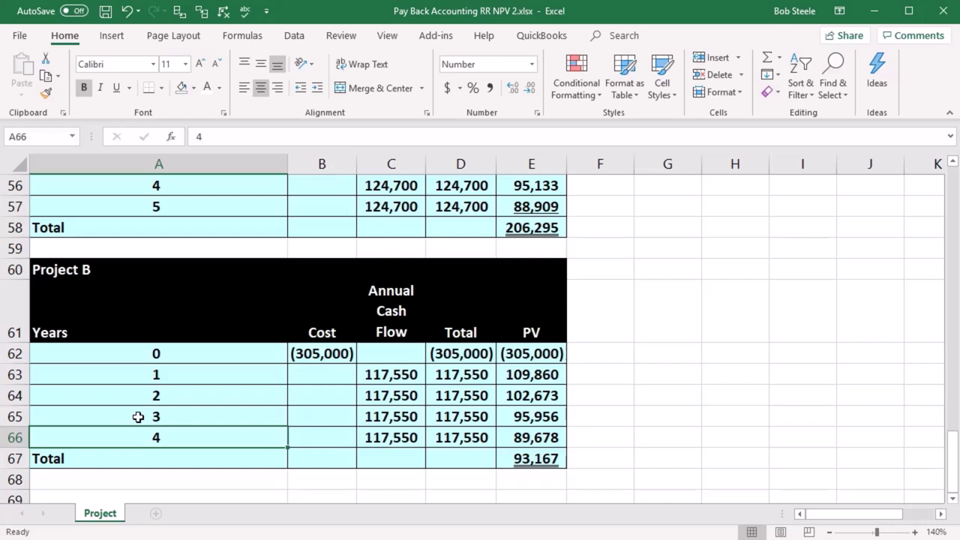
{"action": "left_click", "coordinate": [626, 371]}
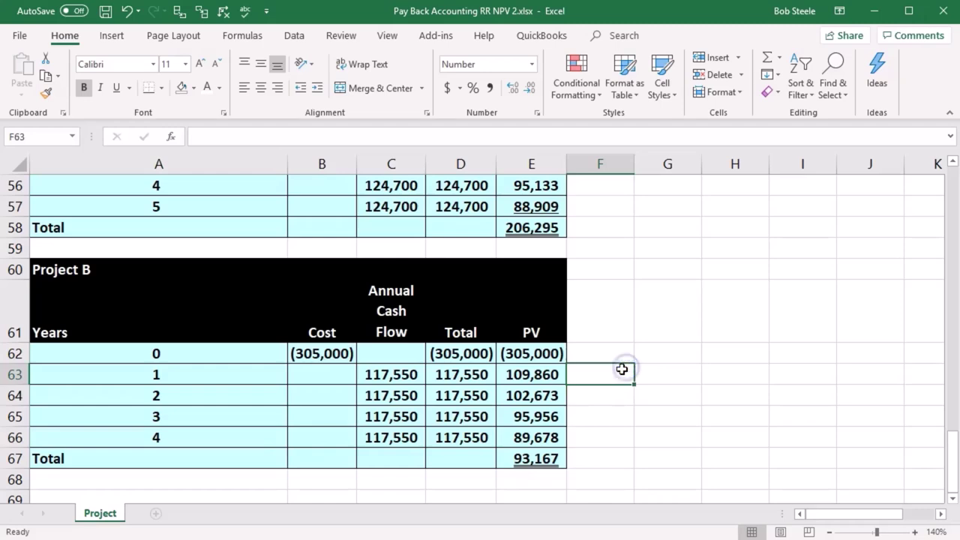
Review Project B's cash outflow to purchase in C47 of the Present Value Using Excel section
{"action": "scroll", "coordinate": [634, 350], "scroll_direction": "up", "scroll_amount": 2}
{"action": "scroll", "coordinate": [634, 350], "scroll_direction": "up", "scroll_amount": 3}
{"action": "left_click", "coordinate": [411, 310]}
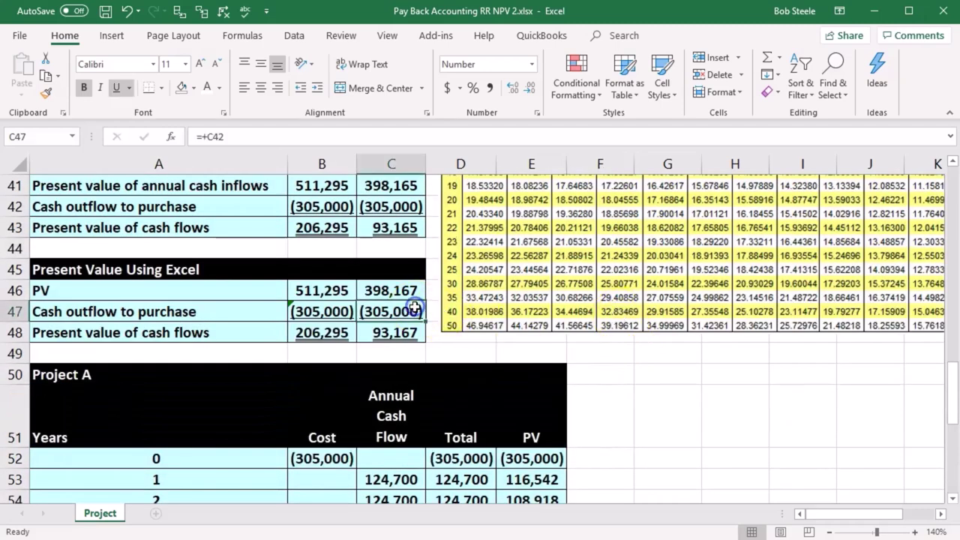